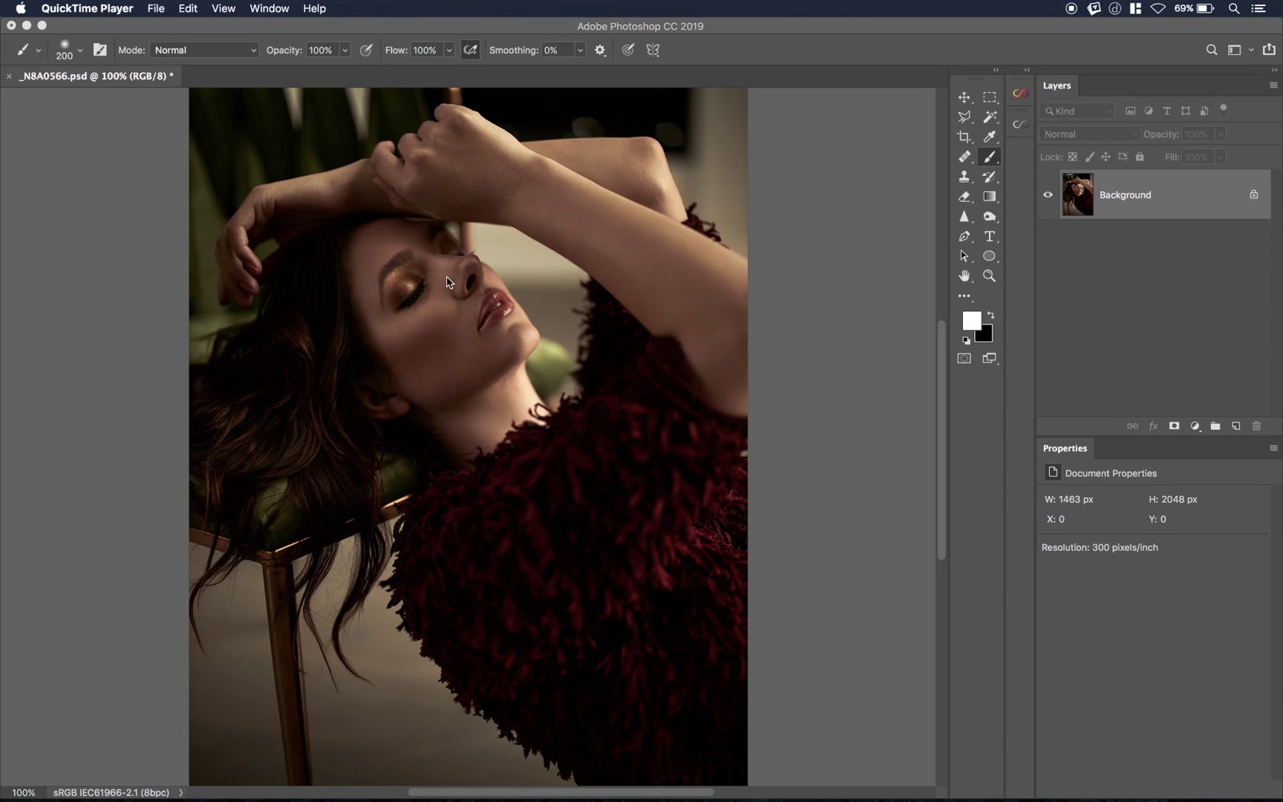
- Try the Large size preset for the color wheels, then restore the Small size
click(145, 243)
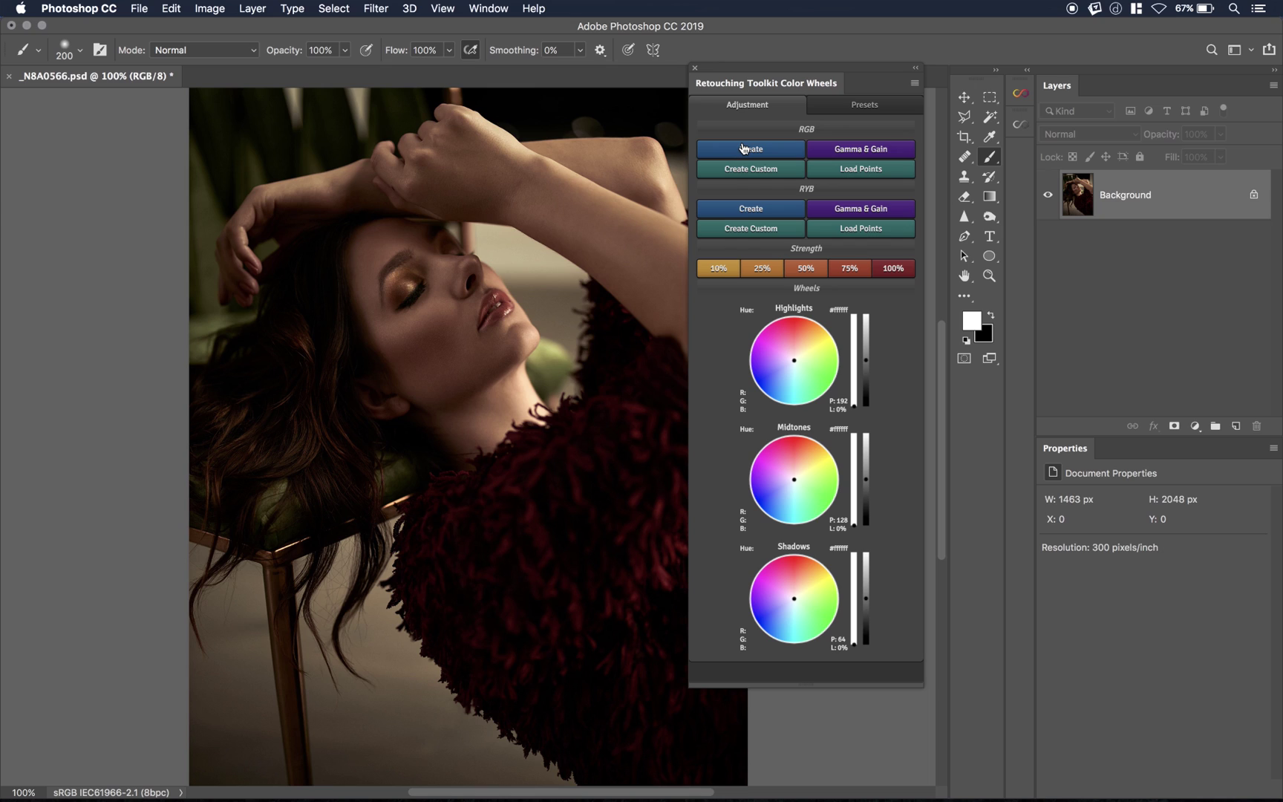
click(864, 106)
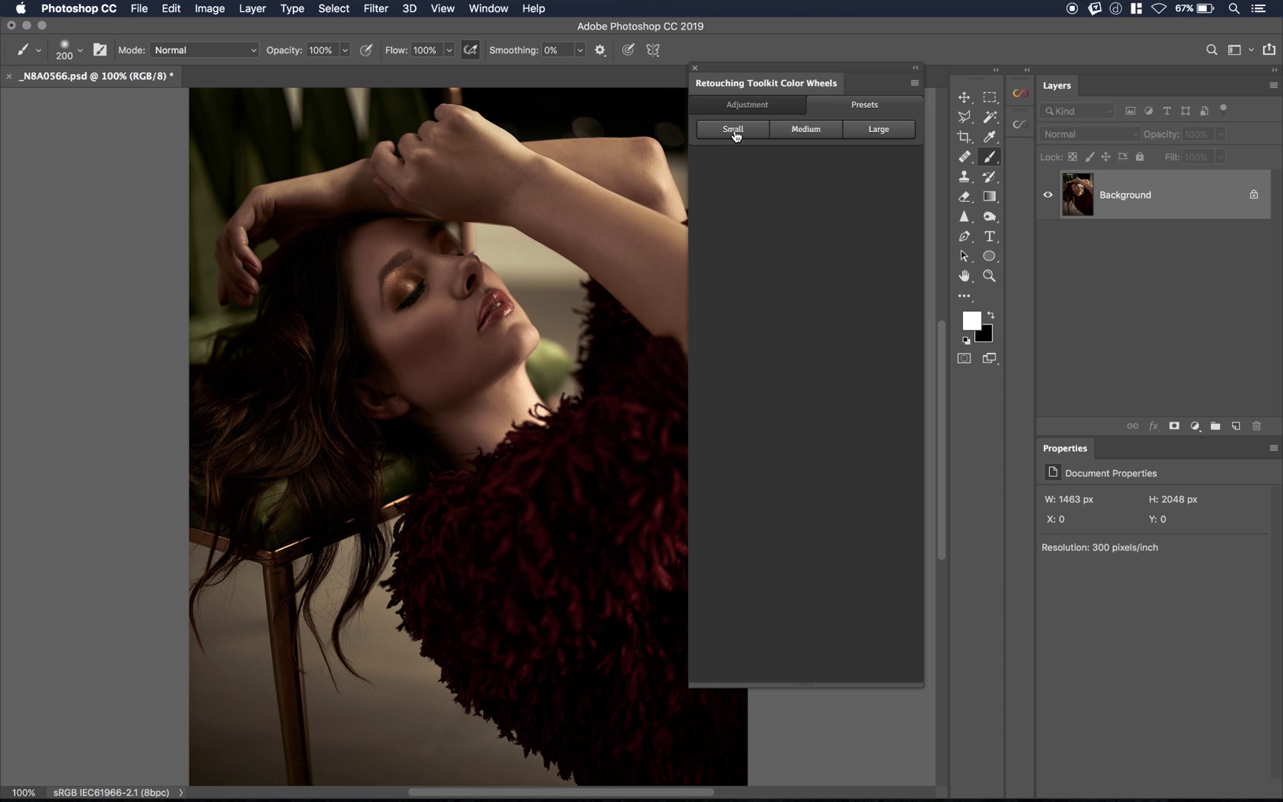
click(766, 106)
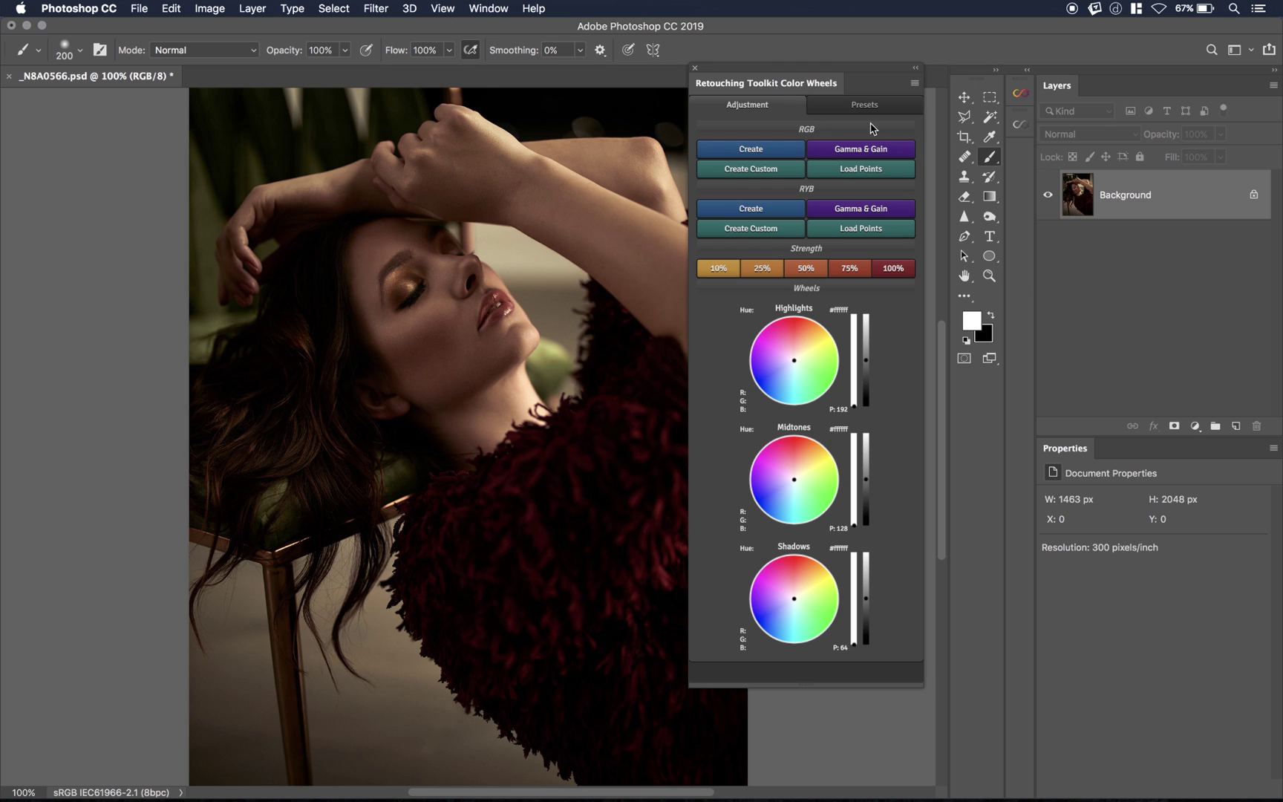
click(878, 110)
click(757, 104)
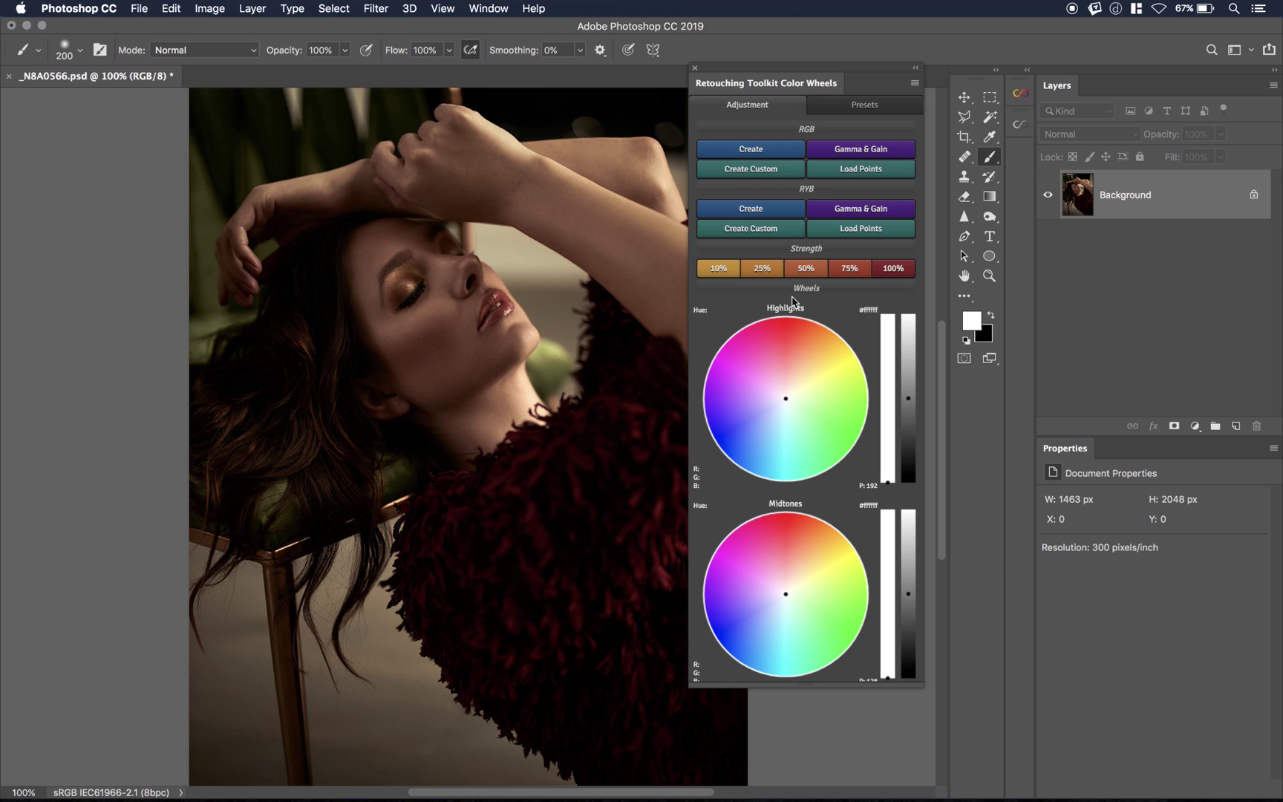
click(870, 109)
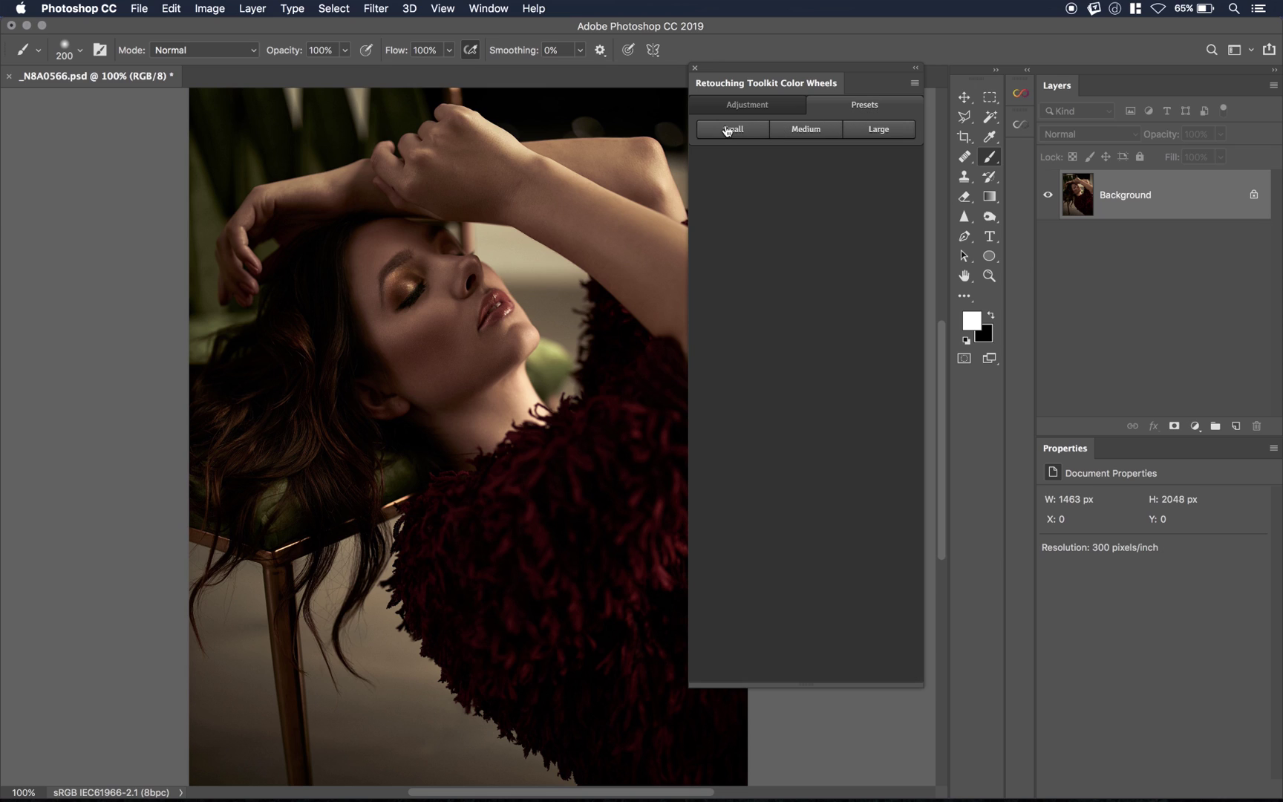
click(726, 132)
click(752, 109)
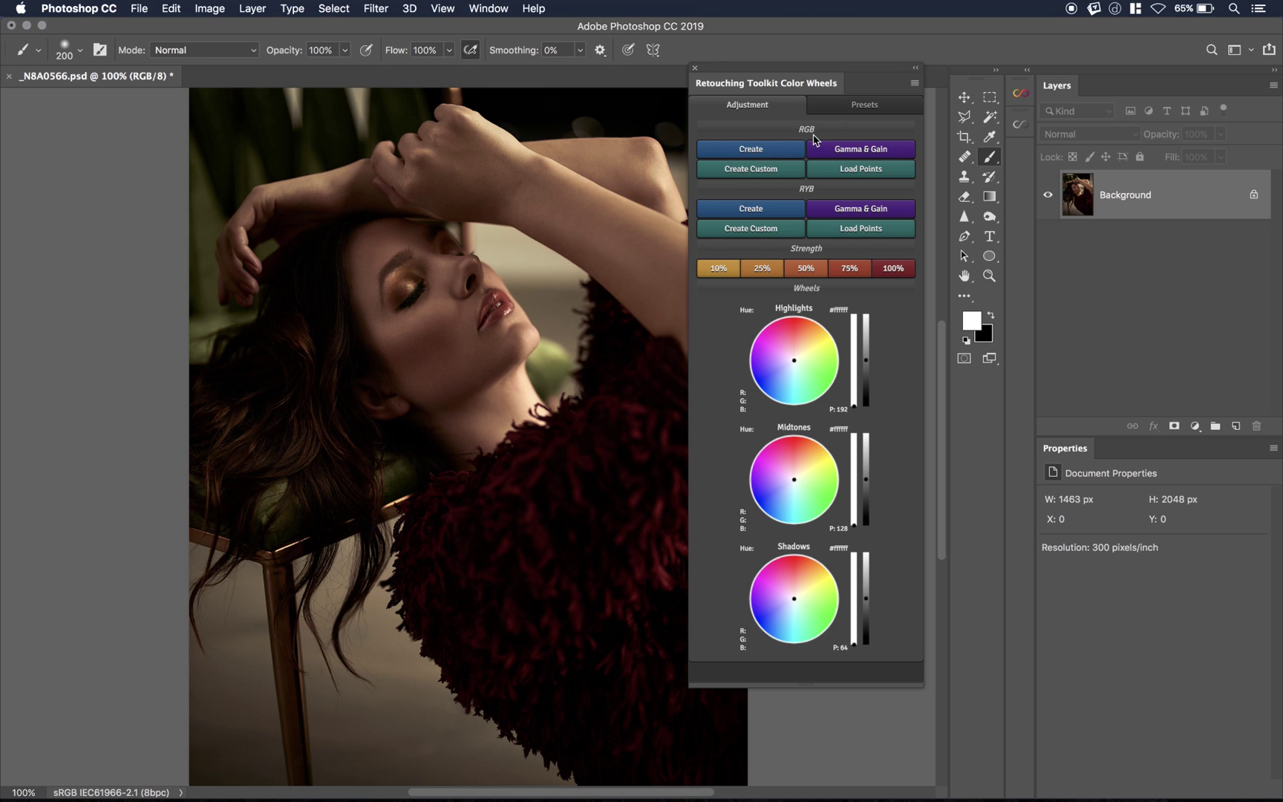
- Create an RGB wheel curve layer and tint its highlights orange at about hue 39° and its shadows blue at about hue 243°
click(752, 151)
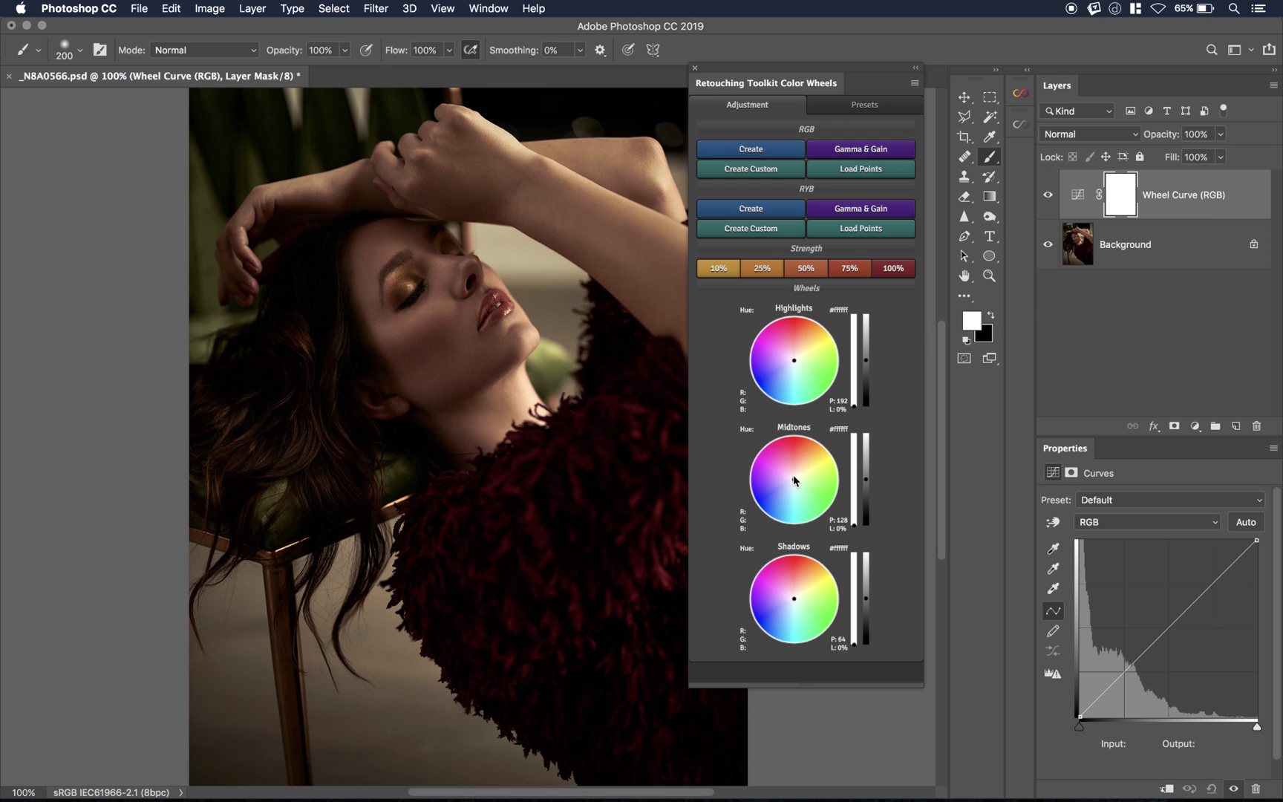
drag(797, 361, 810, 342)
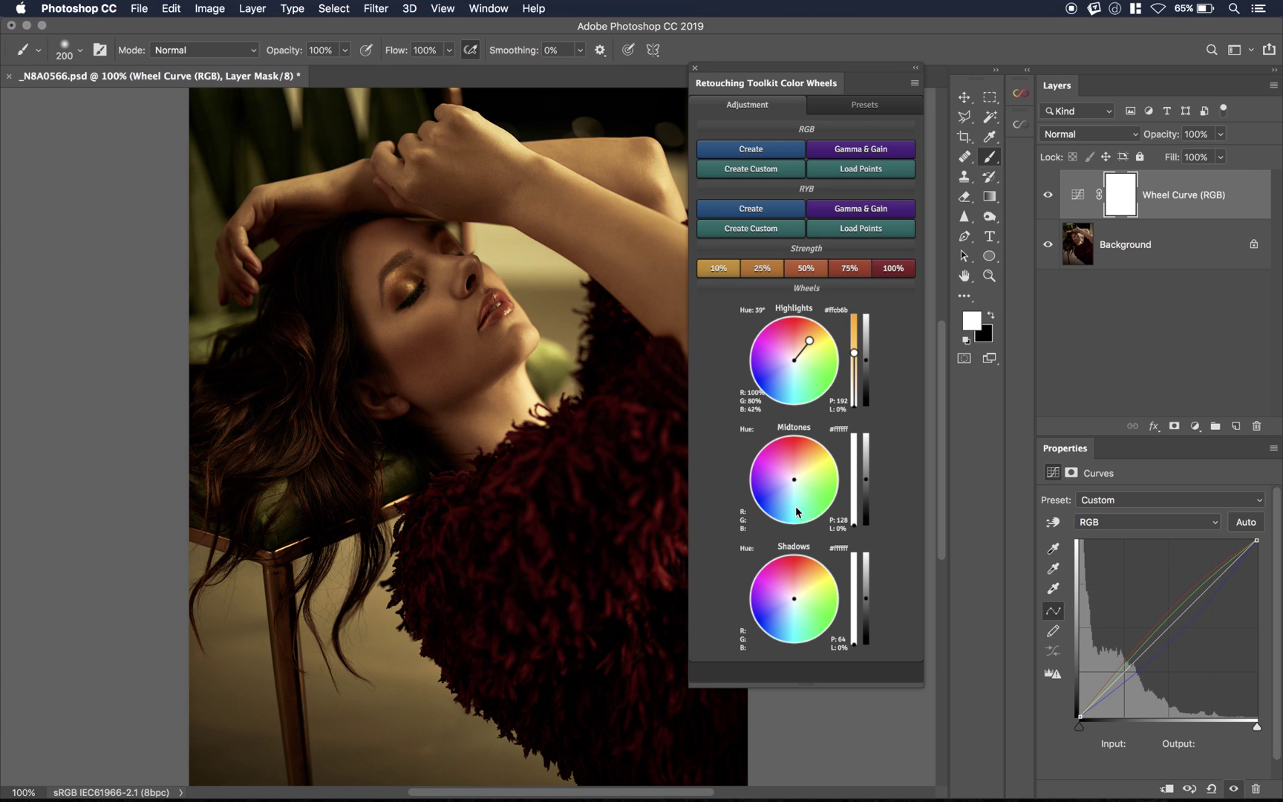
mouse_move(788, 592)
mouse_down()
mouse_move(767, 609)
mouse_move(787, 604)
mouse_up()
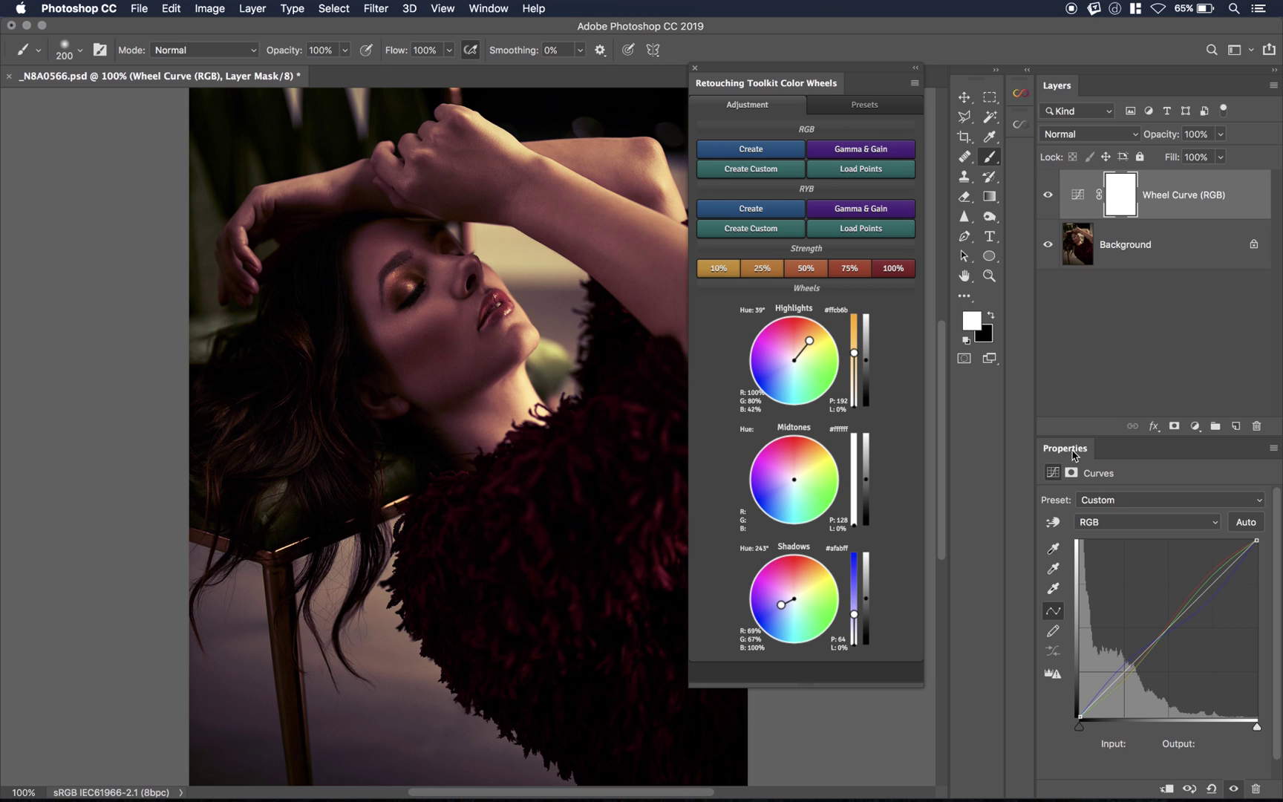
- Widen the column holding the layers and curve properties, and give the curve properties more height
click(488, 8)
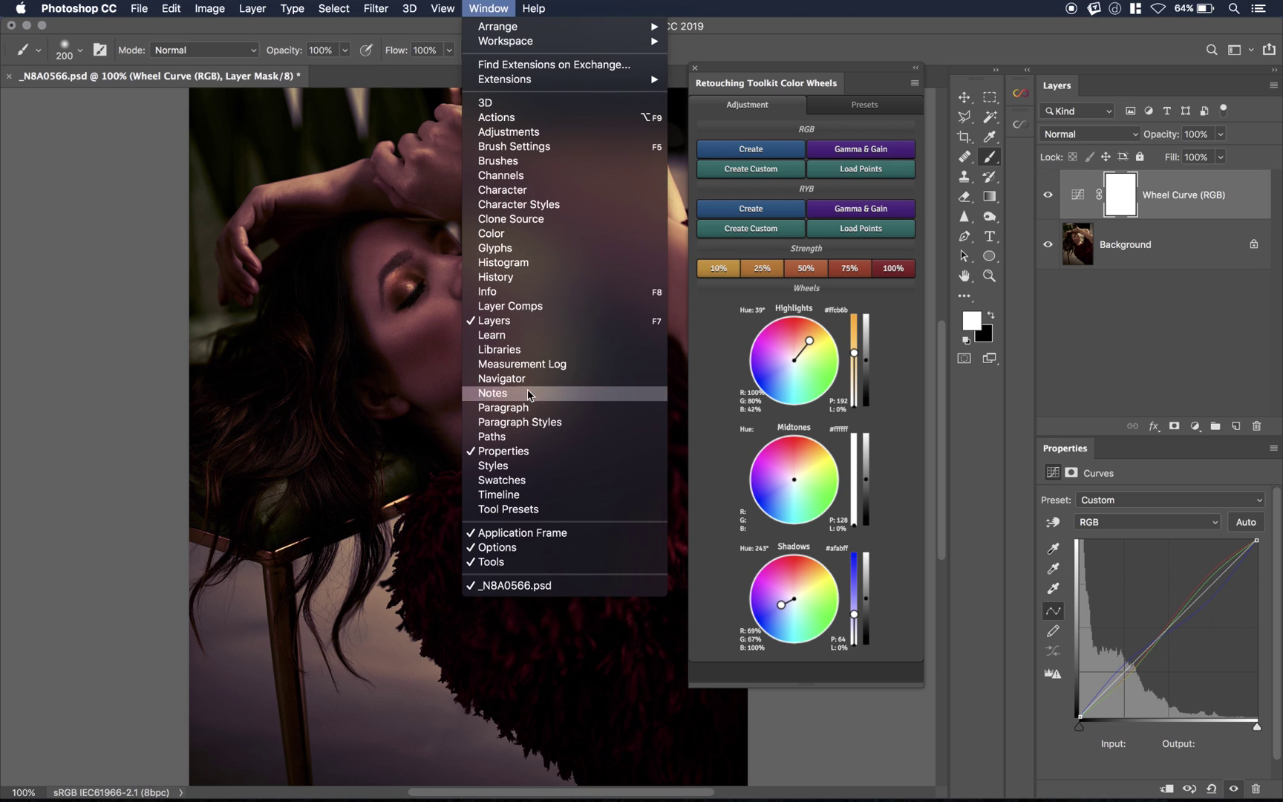
click(1133, 552)
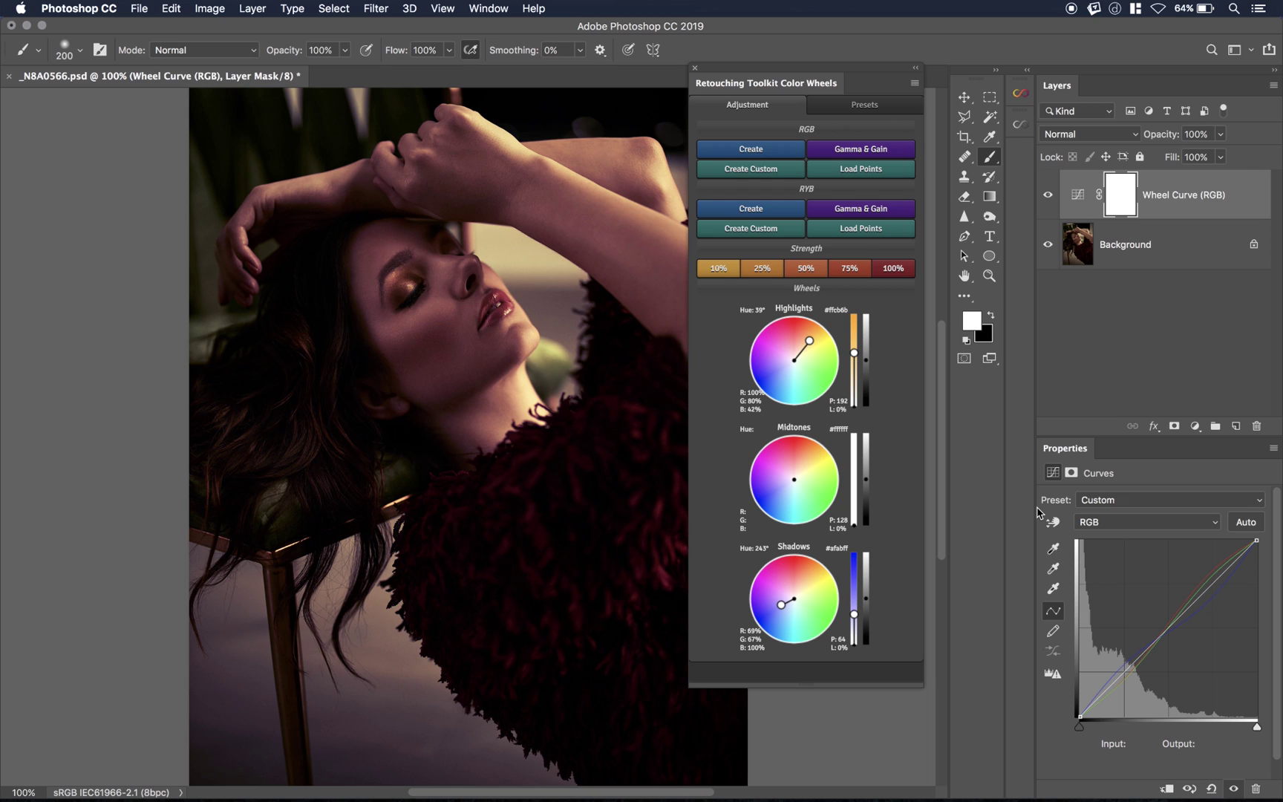
drag(1037, 512, 973, 509)
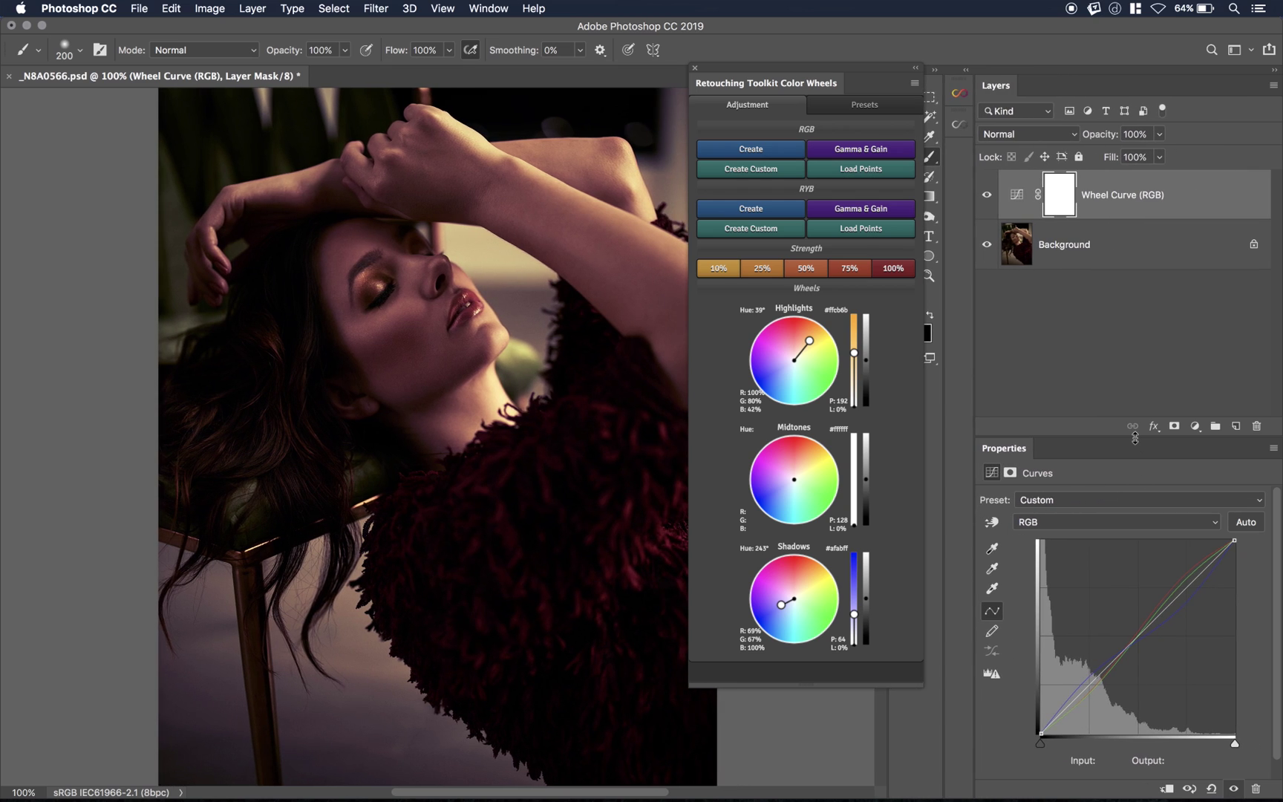
drag(1135, 437, 1134, 388)
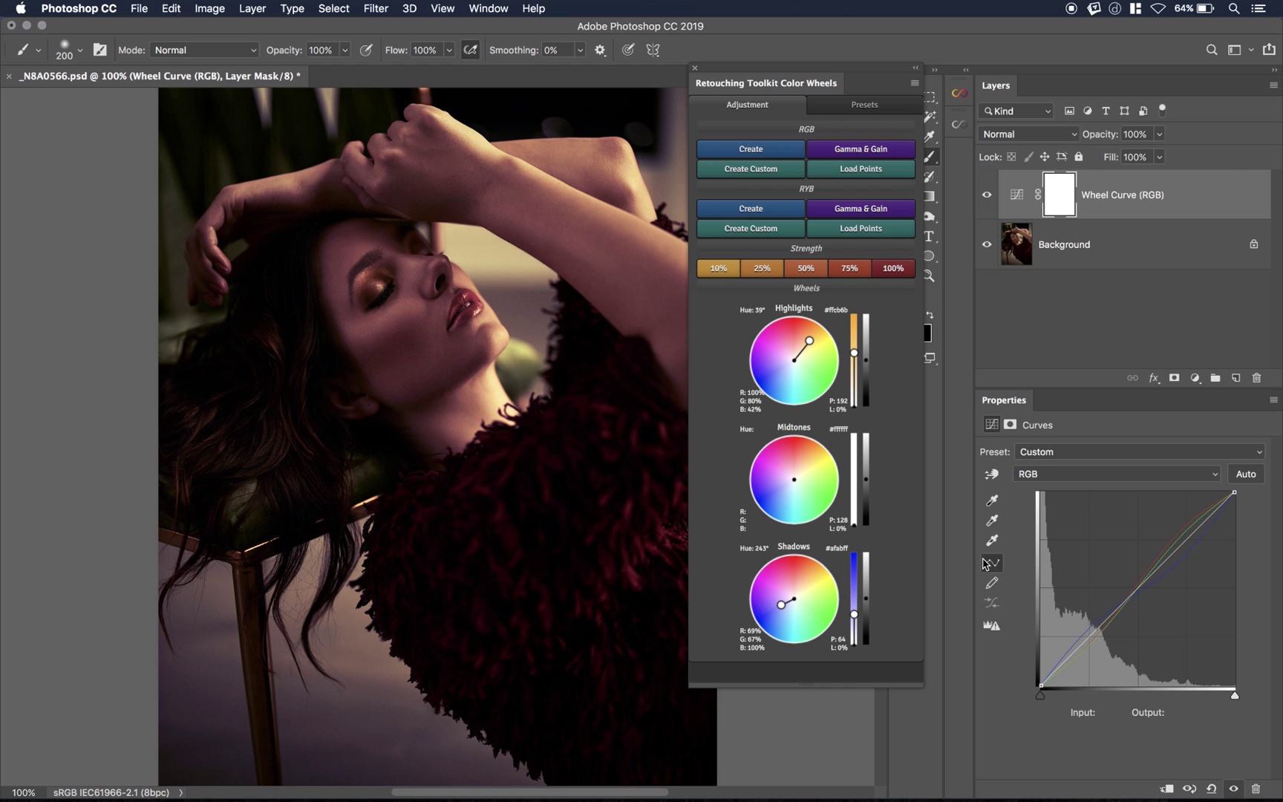
drag(974, 562, 949, 557)
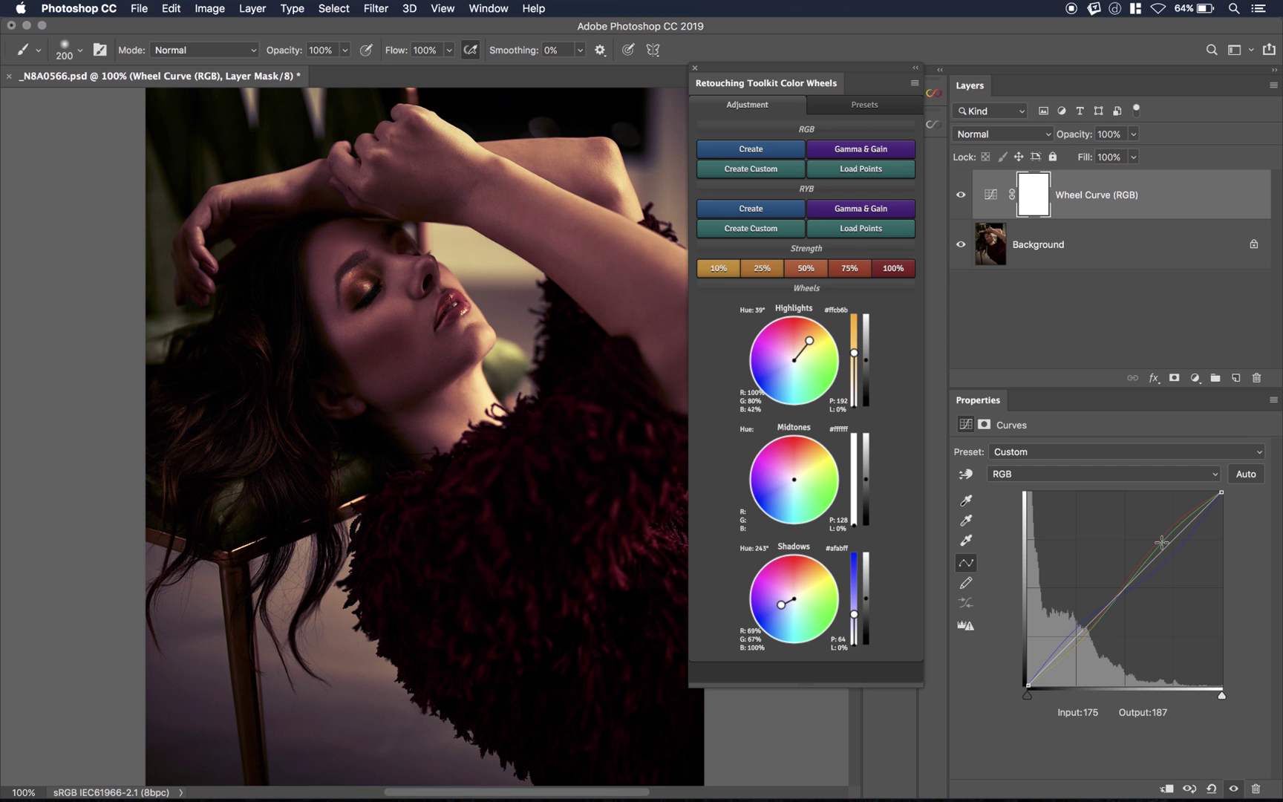
- Reset the highlights and shadows color wheels to neutral
double_click(812, 344)
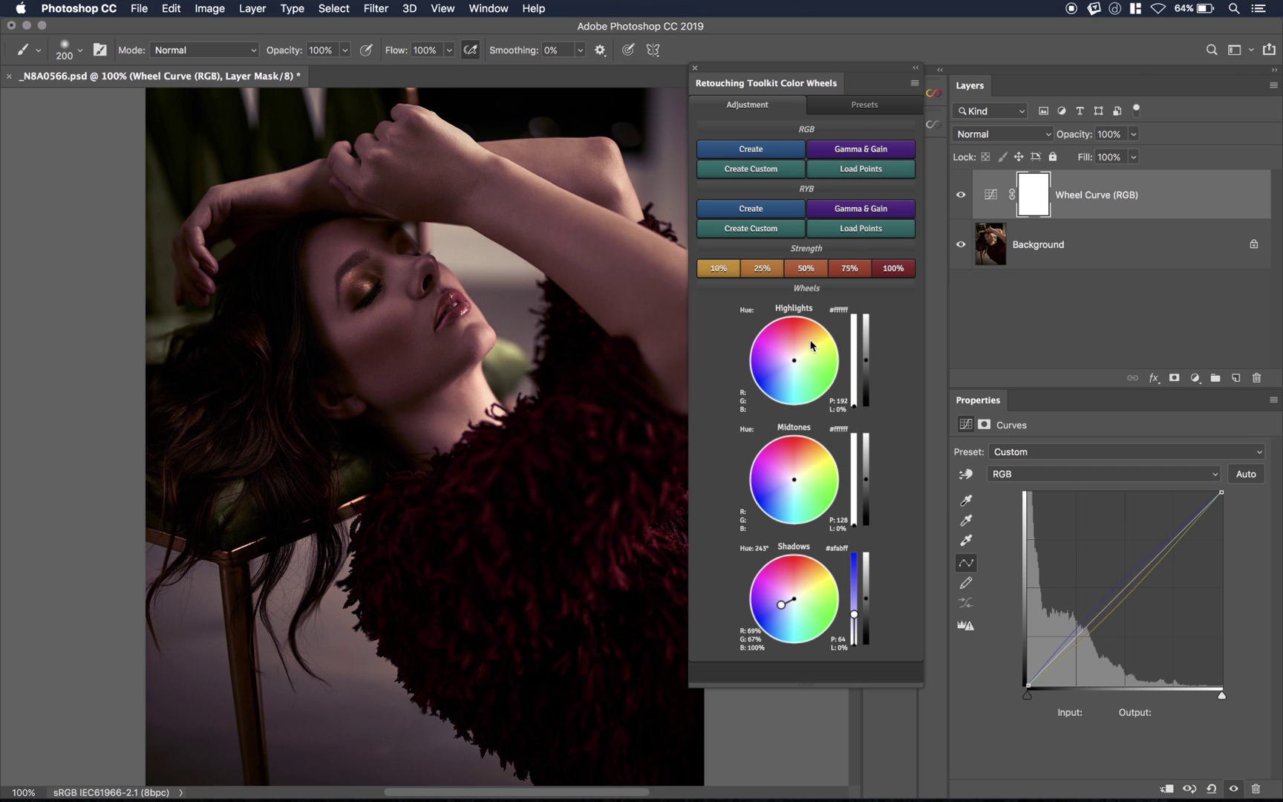
drag(780, 614, 783, 612)
double_click(782, 611)
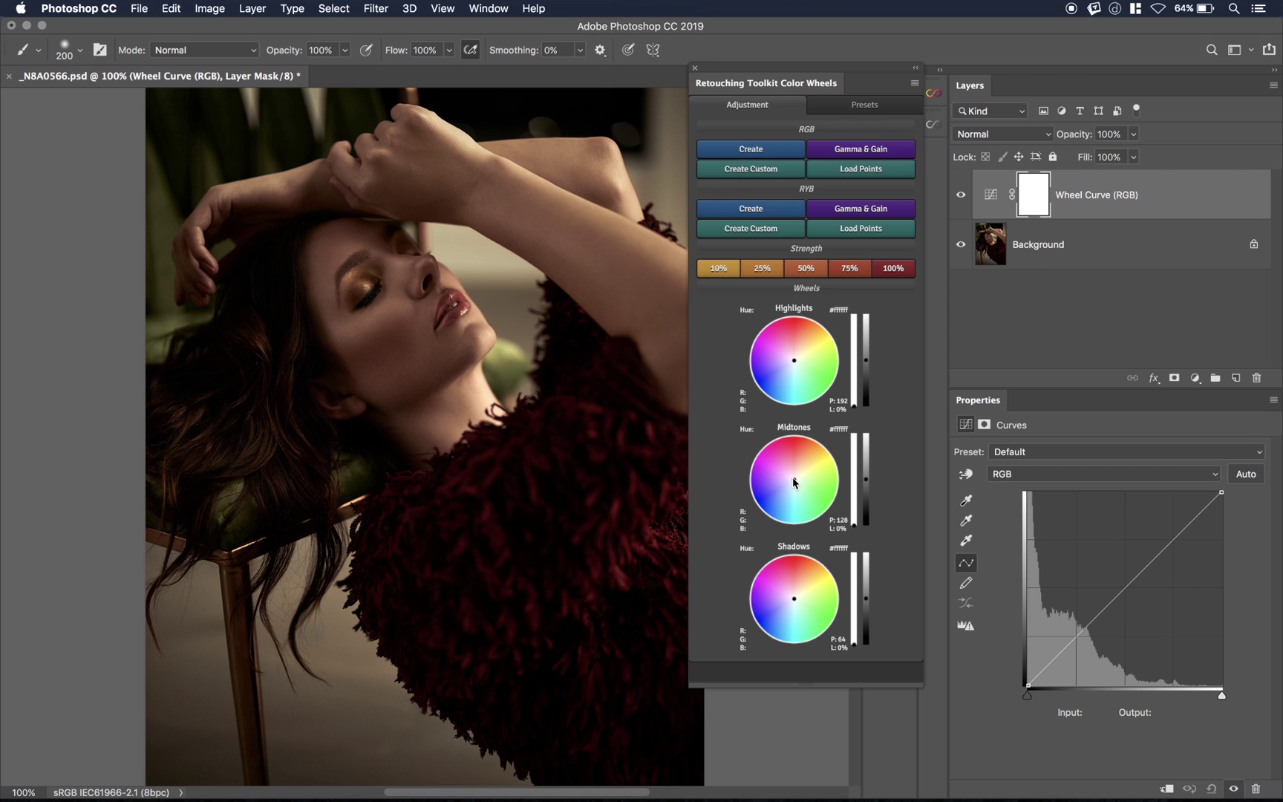
- Tint the midtones magenta at about hue 300°, then shift them to purple at about hue 279°
drag(793, 479, 766, 464)
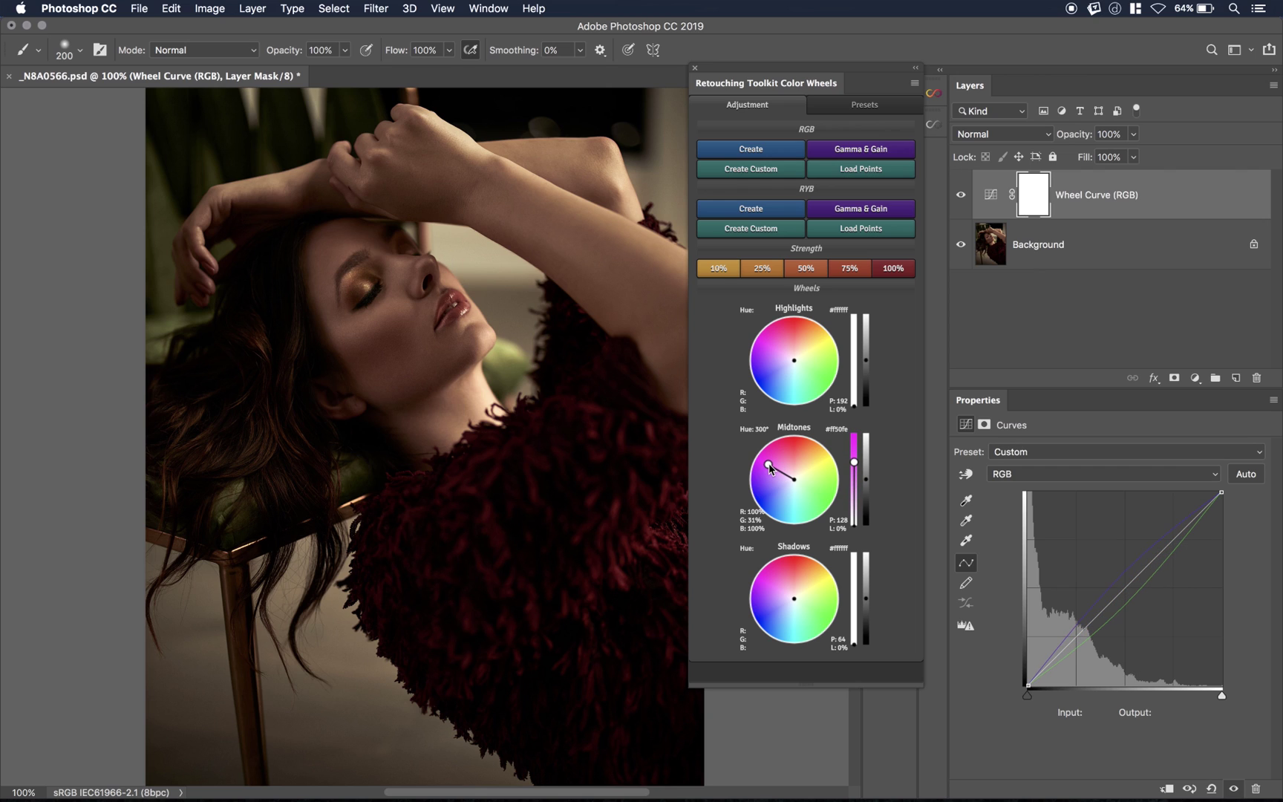
drag(770, 466, 770, 467)
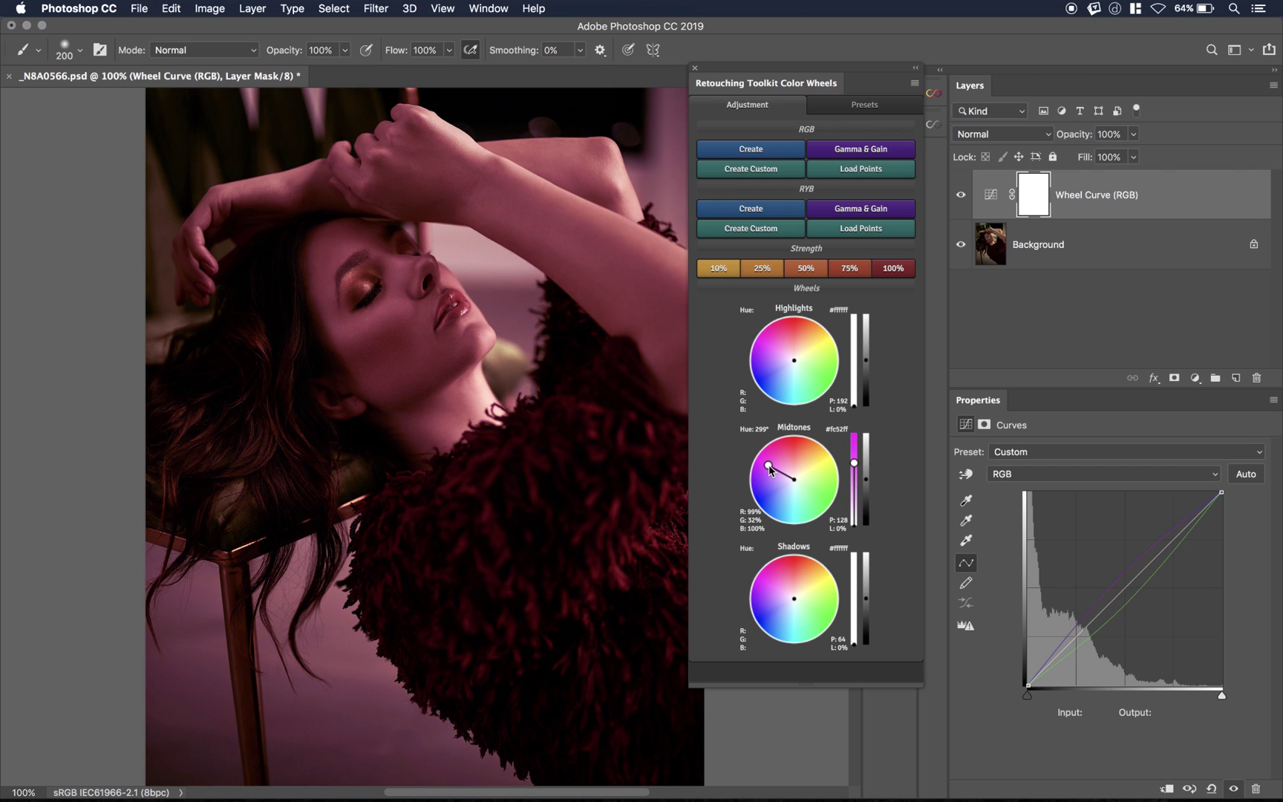
double_click(770, 469)
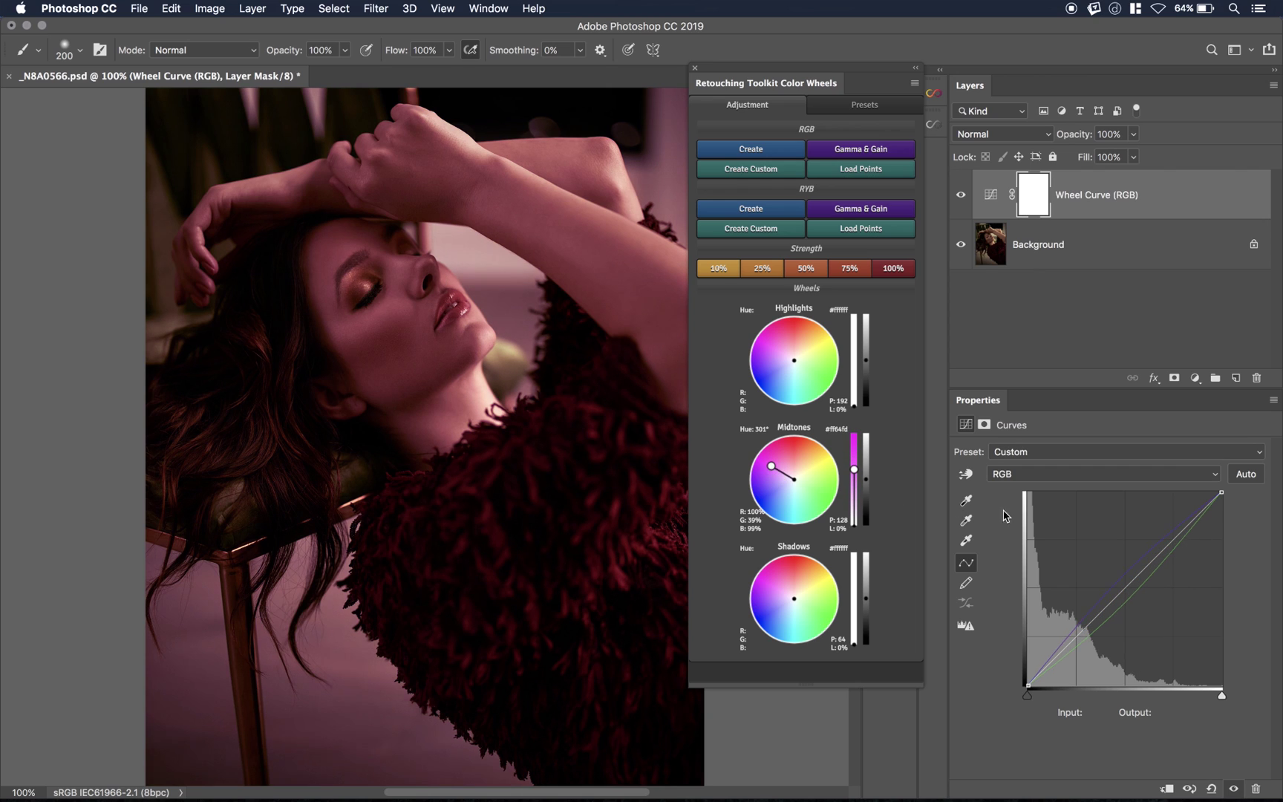
click(772, 469)
drag(772, 469, 769, 478)
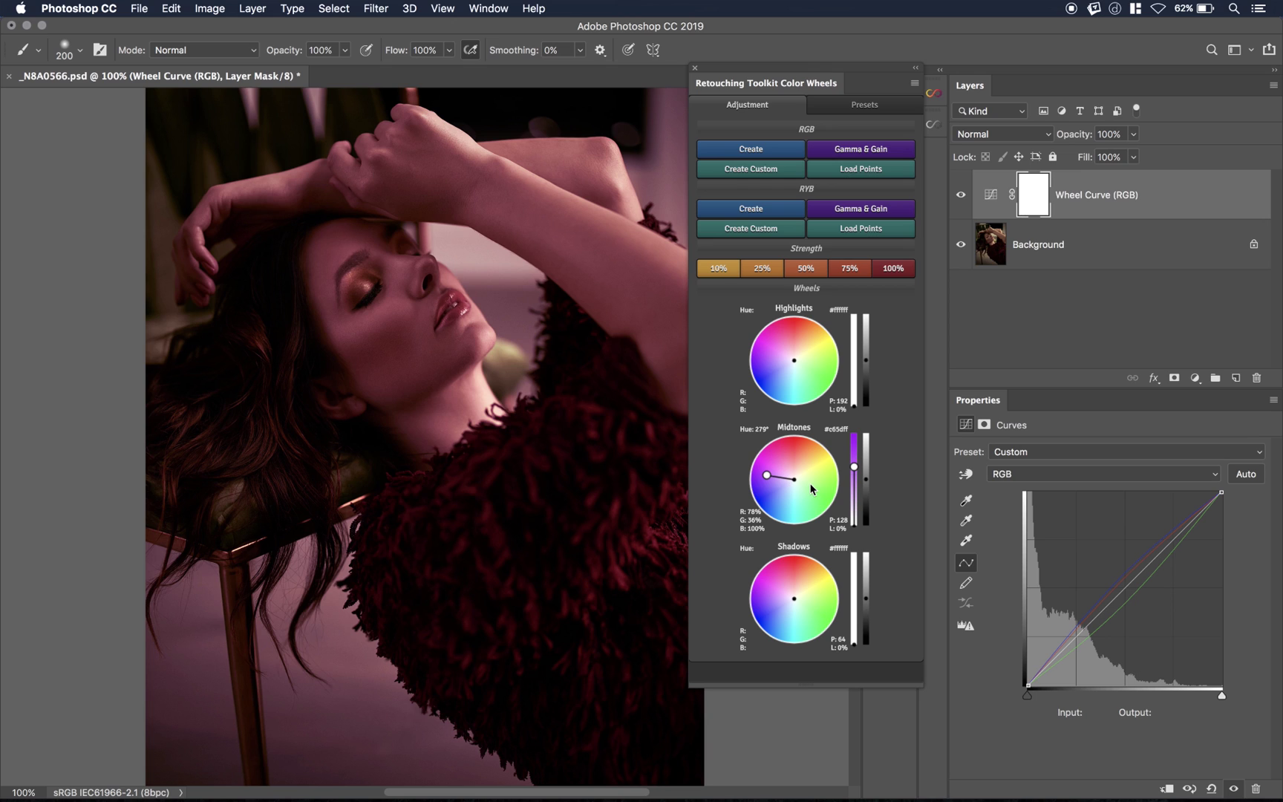
- Try midtone tints of green at about hue 101°, blue at about 247° and magenta at about 295°
drag(812, 488, 829, 489)
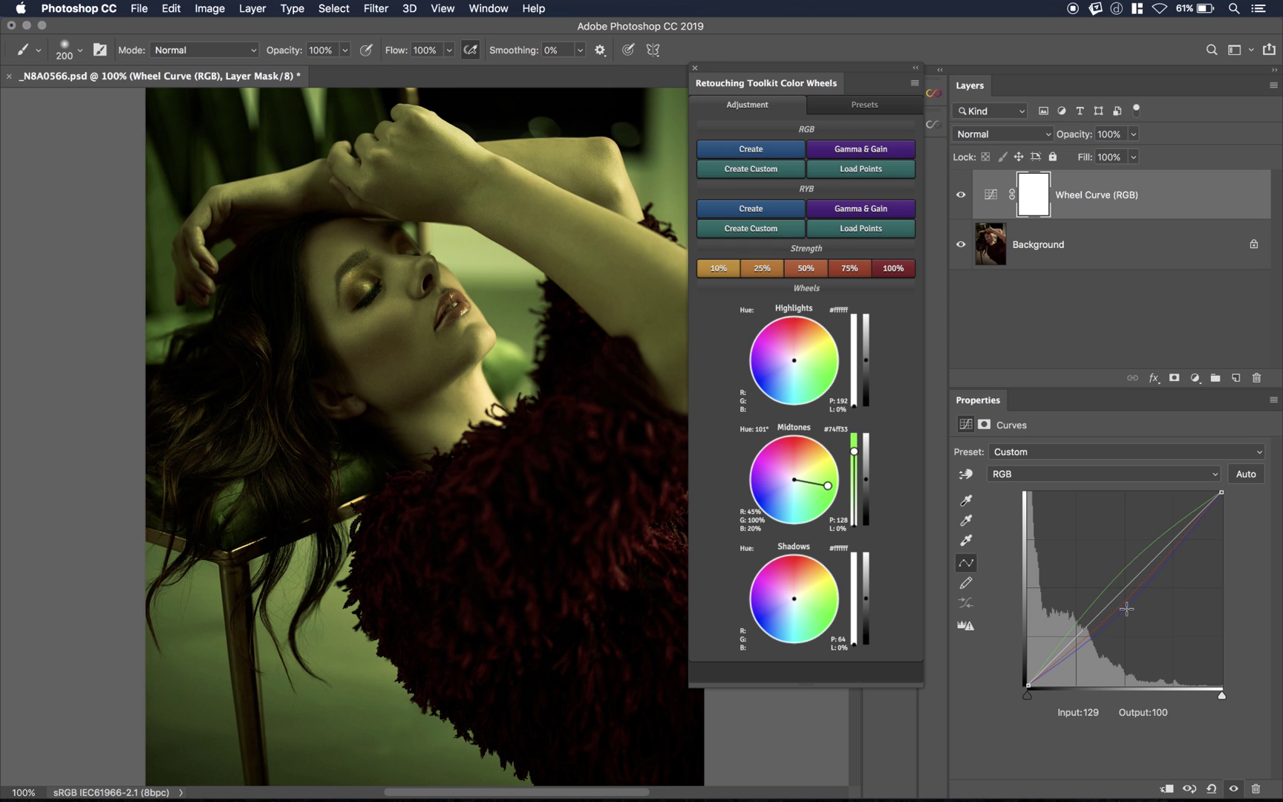
drag(827, 485, 759, 495)
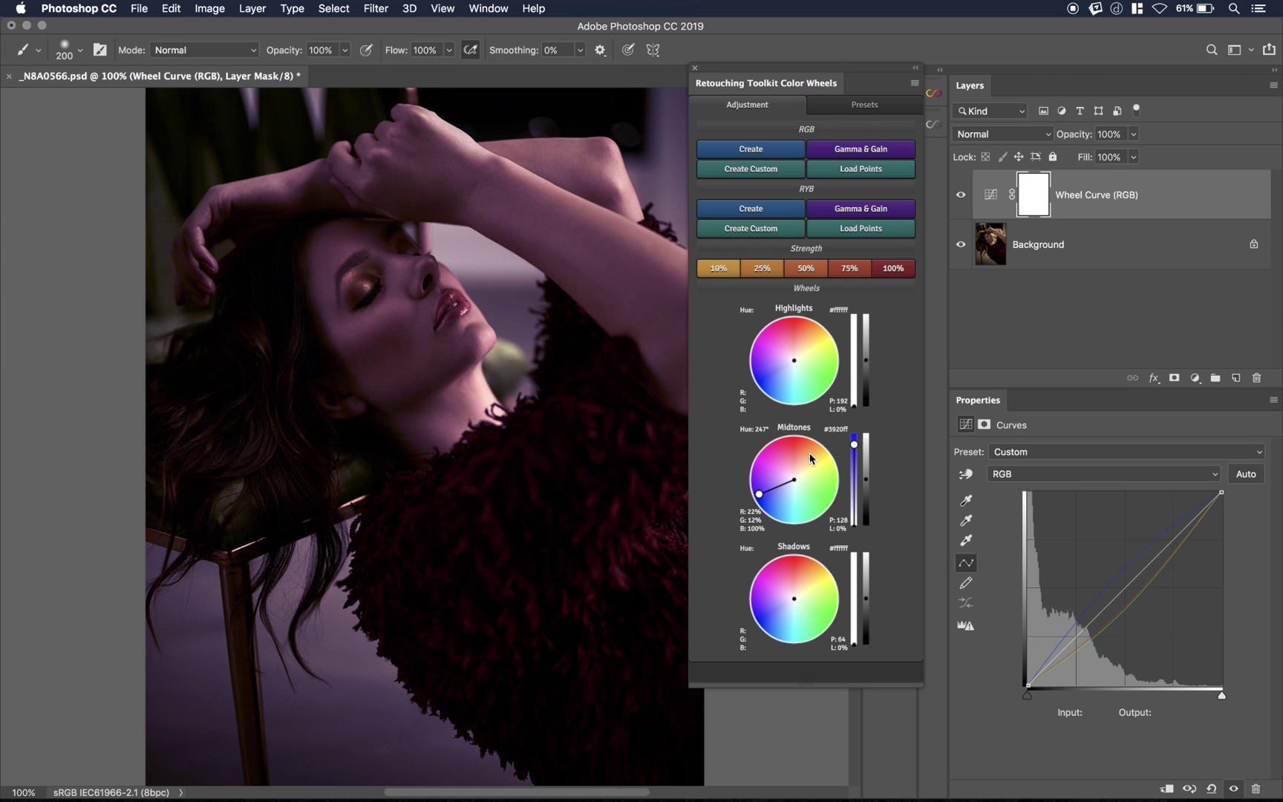
drag(762, 462, 760, 494)
click(765, 468)
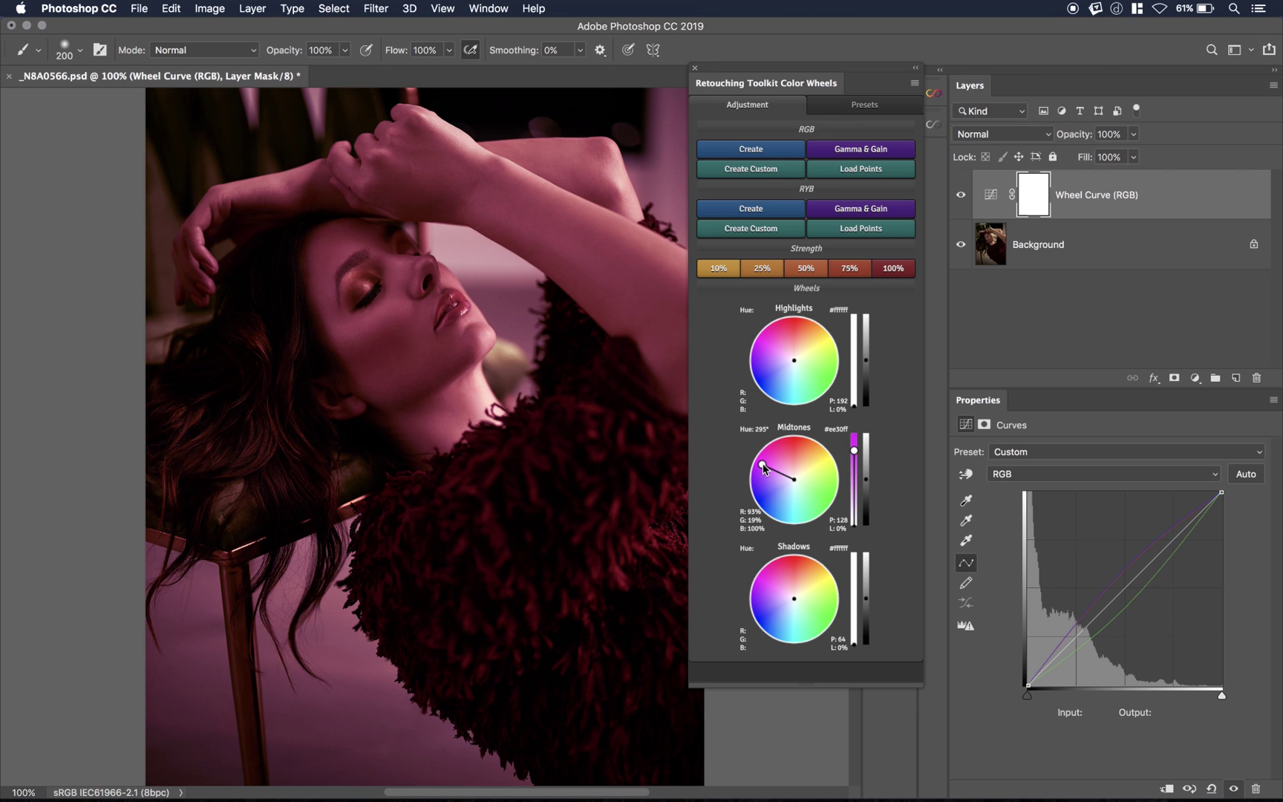
drag(764, 466, 763, 468)
- Tint the midtones red at about hue 352°, try a luminosity of -112%, and raise the luminosity to about 57%
drag(763, 469, 792, 464)
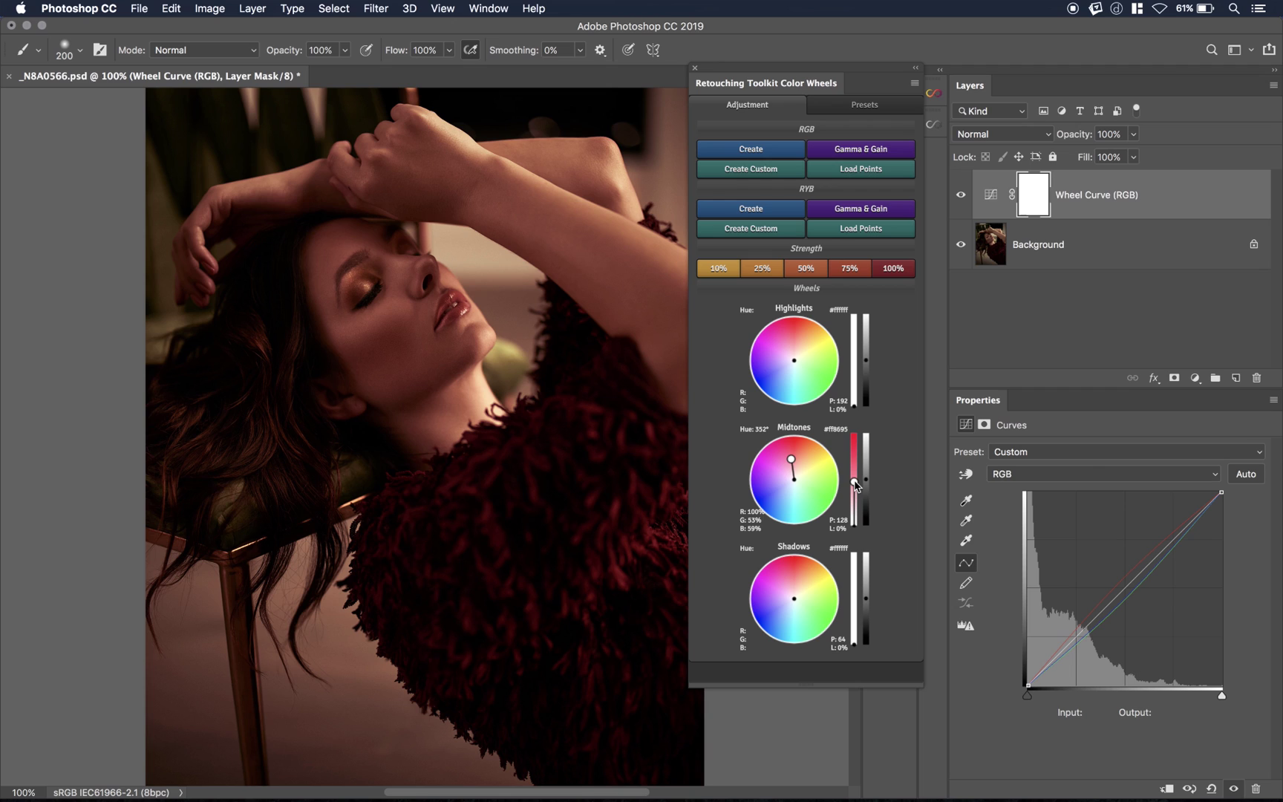
drag(853, 481, 867, 540)
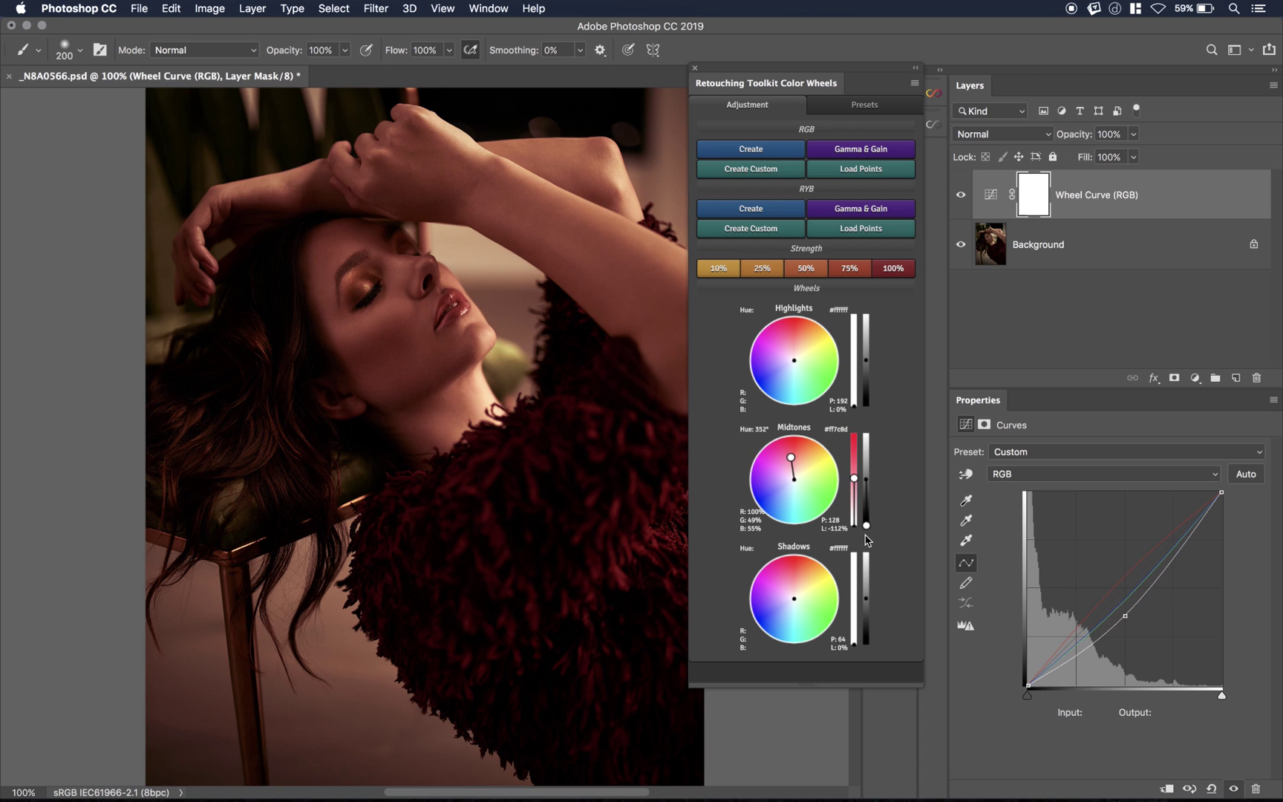
click(865, 487)
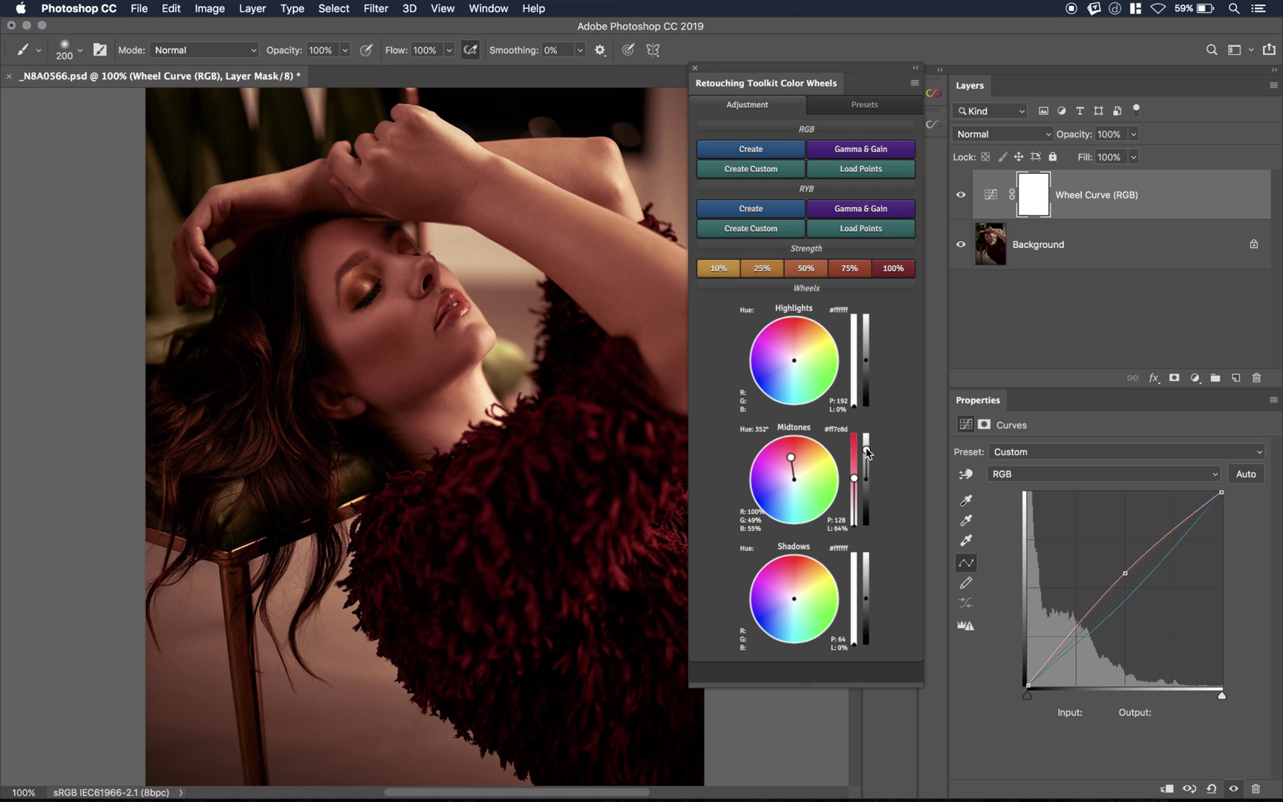
drag(865, 493, 867, 454)
- Add a very faint yellow tint to the shadows (hue 45°) and a very faint blue tint to the highlights (hue 198°)
drag(793, 598, 795, 597)
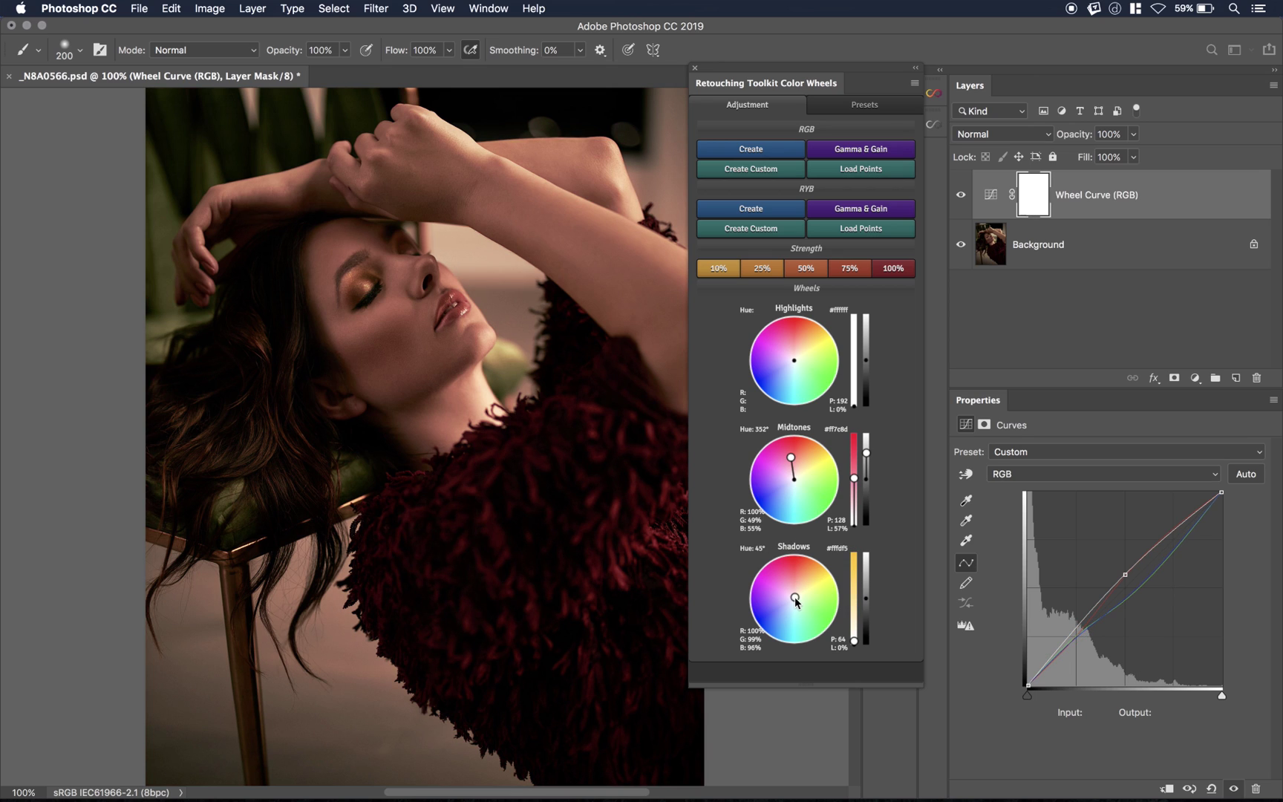
drag(793, 365, 793, 361)
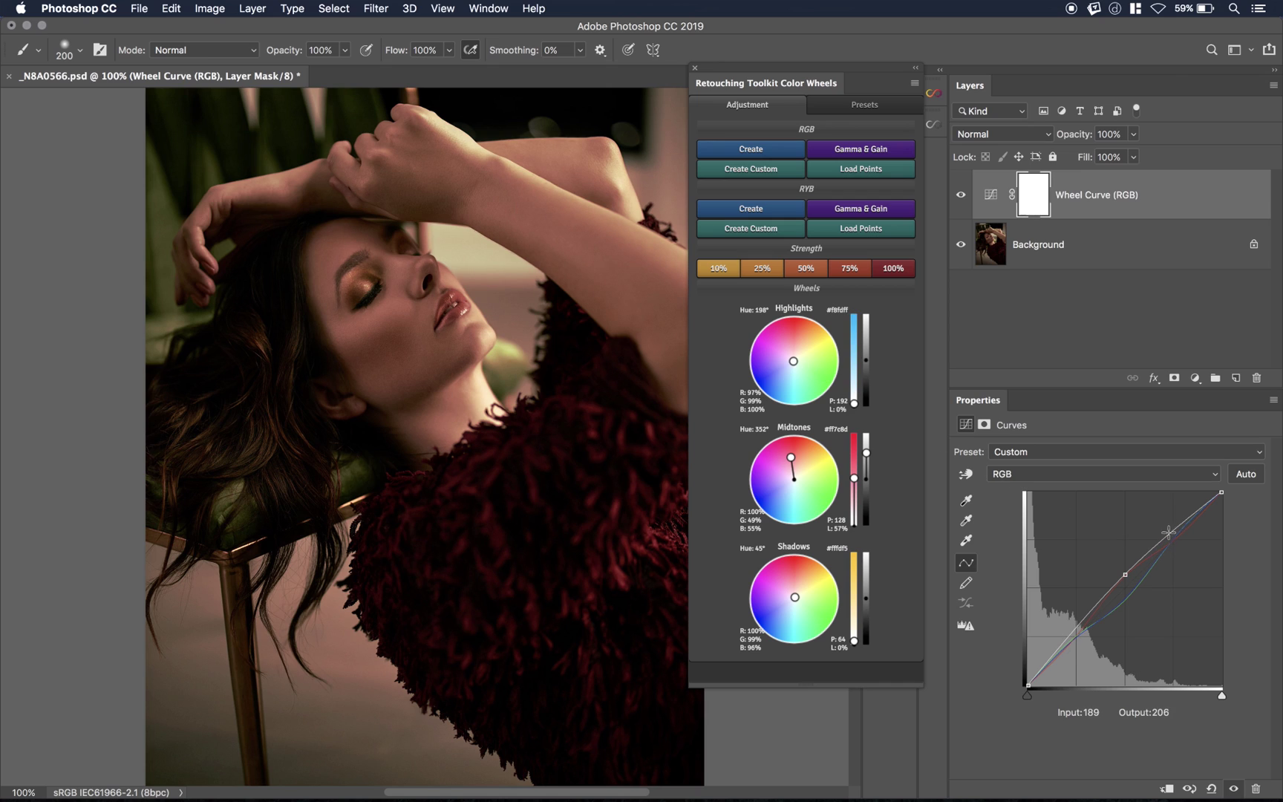
click(854, 403)
click(854, 643)
- Reset the midtones' color, then give them a green tint at about hue 115° with its saturation reduced to almost nothing
drag(791, 458, 824, 505)
double_click(823, 505)
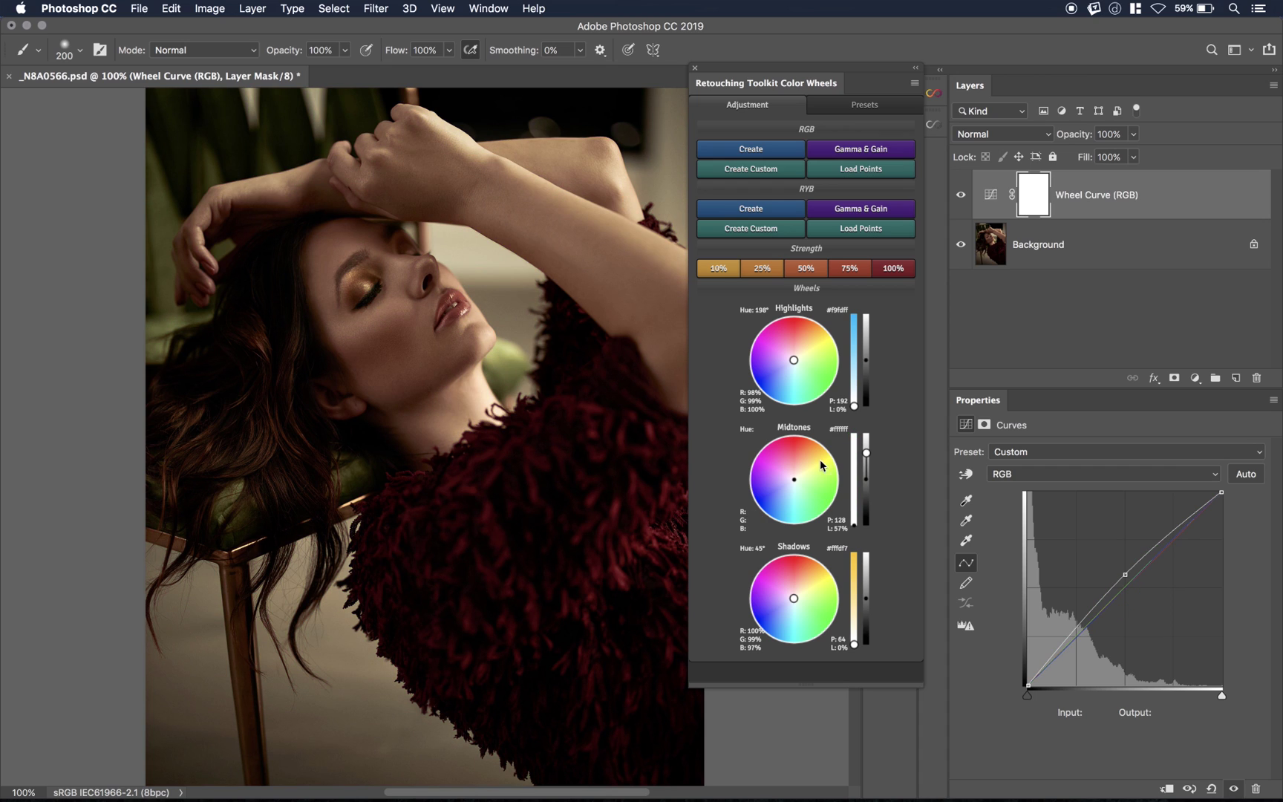
mouse_move(795, 479)
mouse_down()
mouse_move(832, 498)
mouse_move(799, 480)
mouse_up()
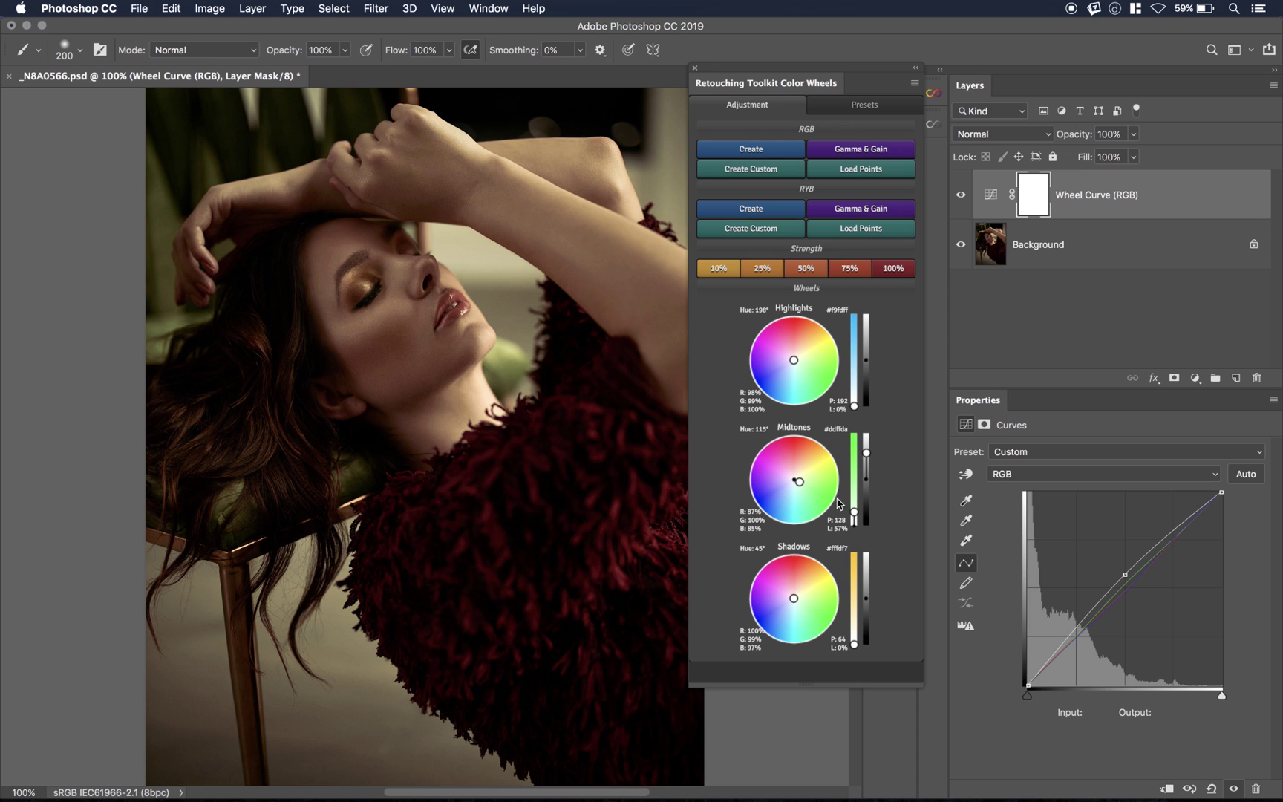
drag(854, 517, 855, 549)
- Tint the highlights pinkish red at about hue 347° and try adjustment strengths of 25% and 50%
drag(793, 360, 801, 417)
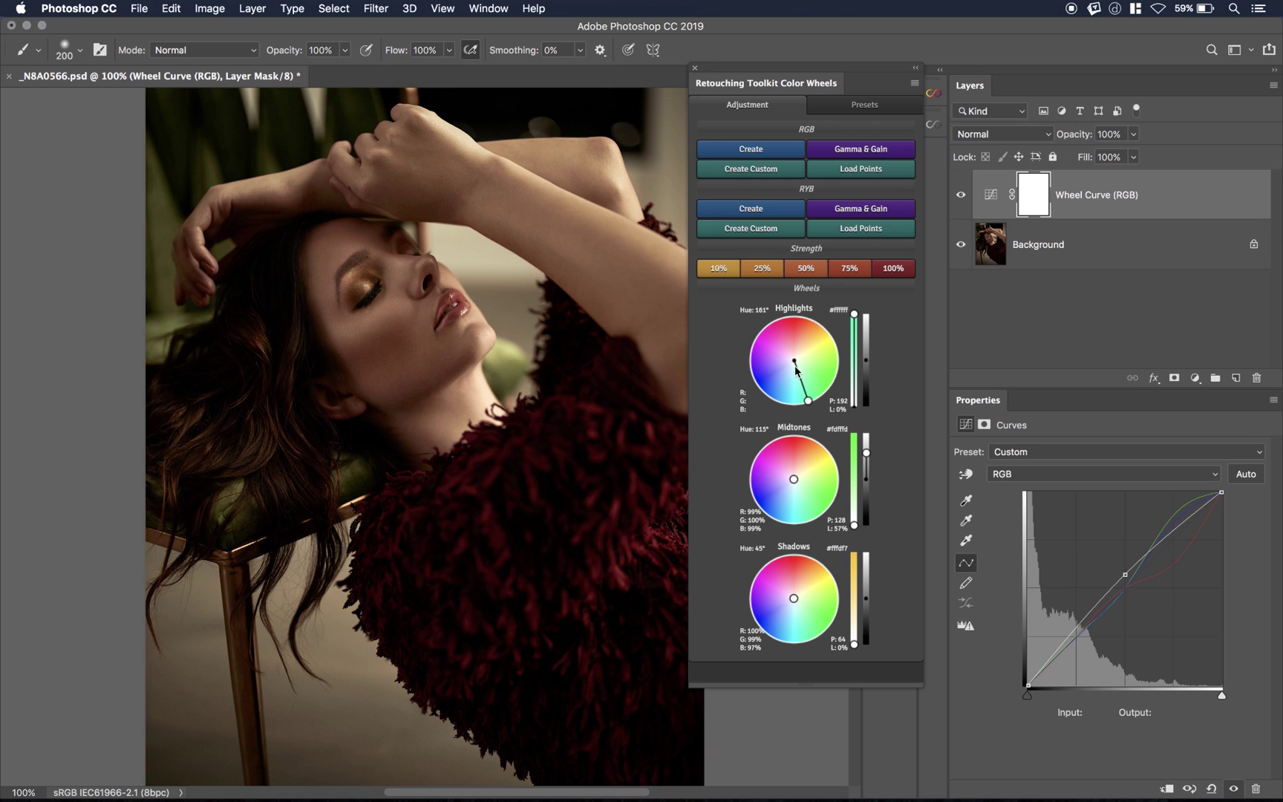
drag(817, 361, 788, 334)
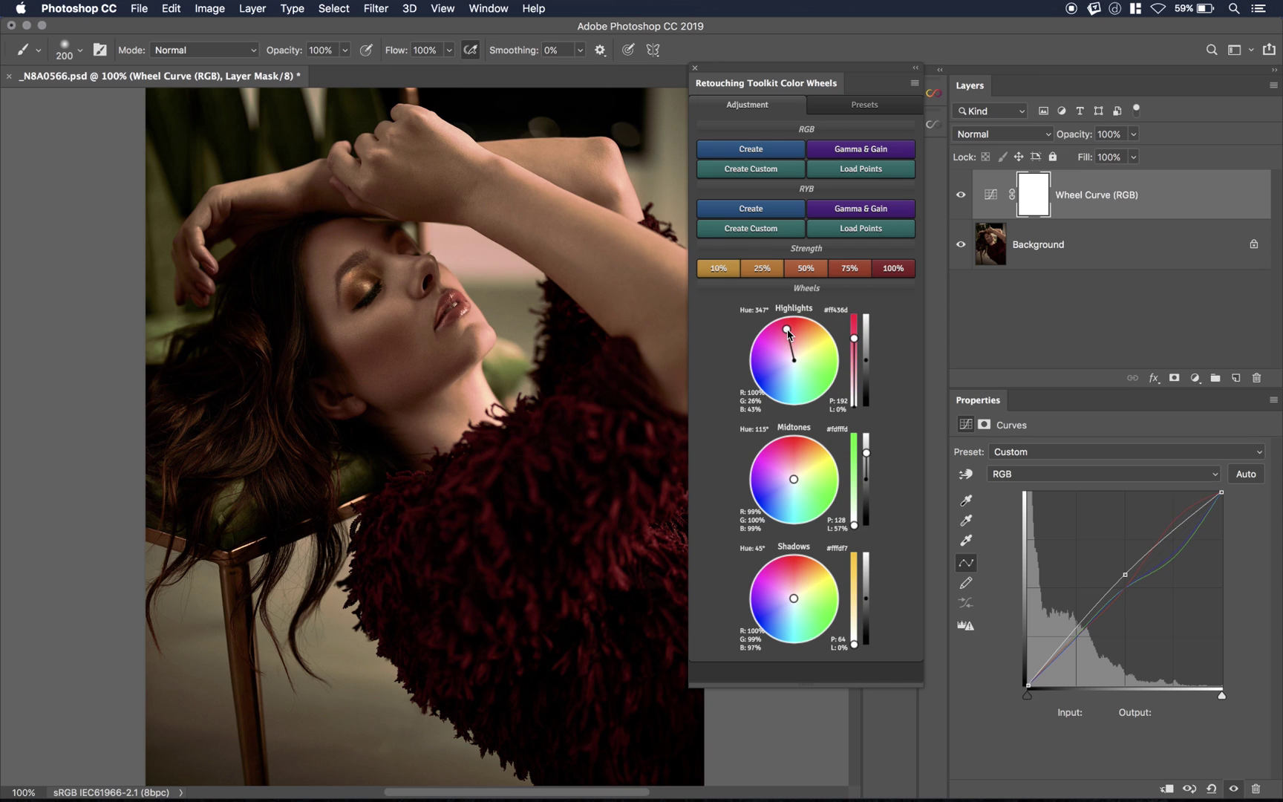
click(769, 272)
click(816, 272)
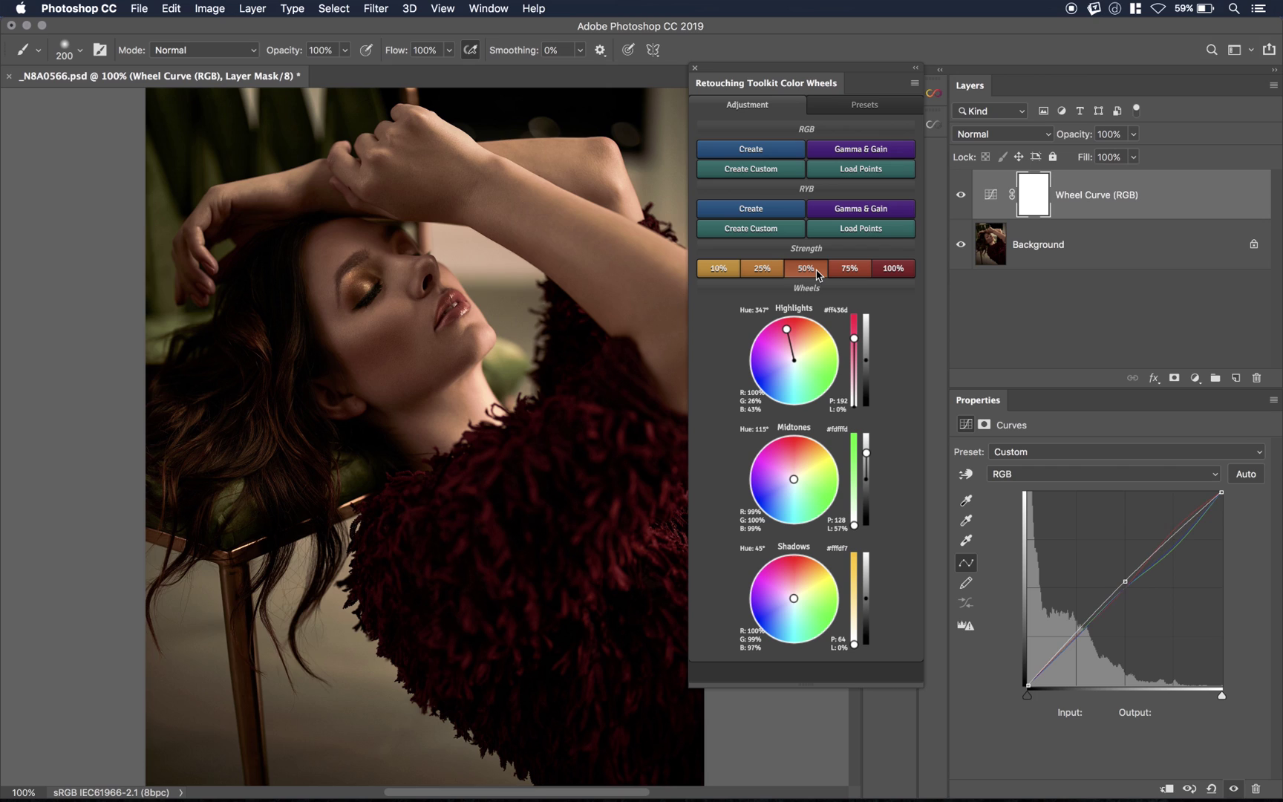
- Reset the midtones' luminosity to neutral and raise the adjustment strength to 75%, then 100%
click(867, 455)
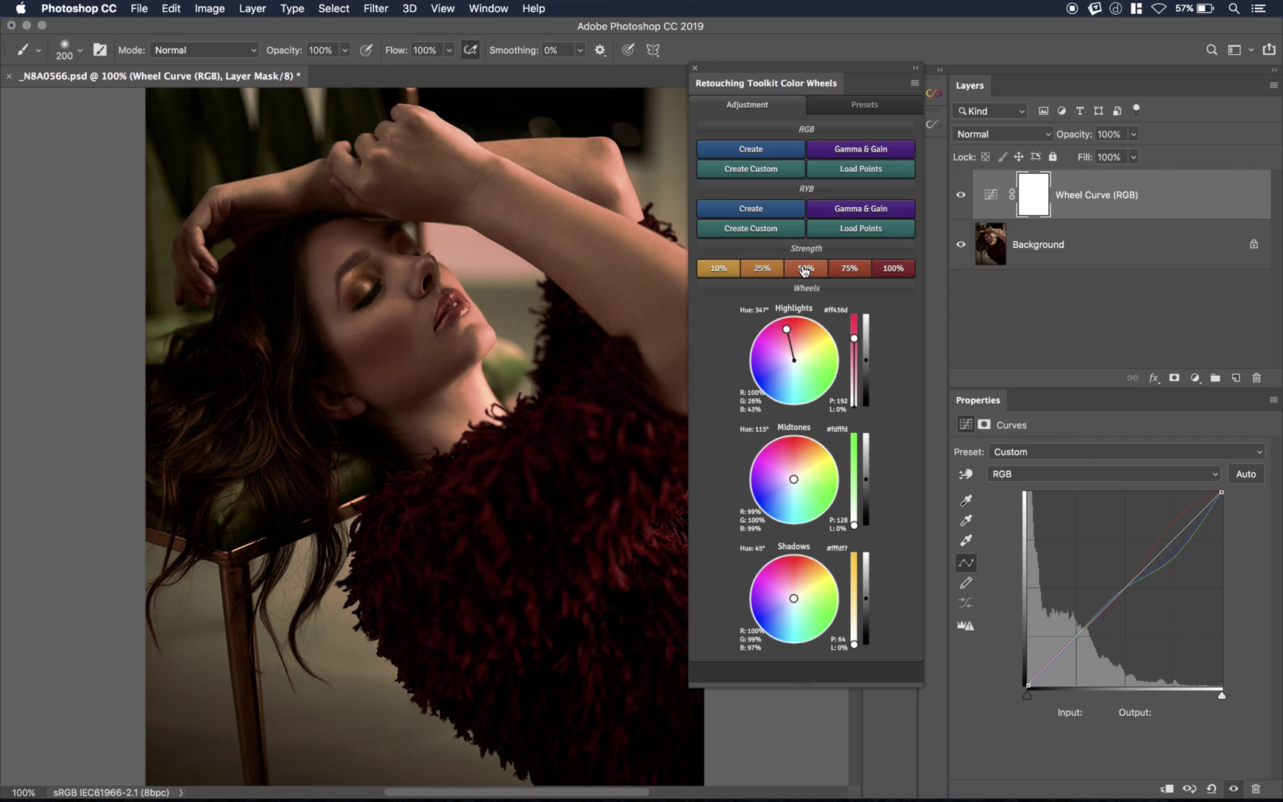
click(851, 276)
click(893, 275)
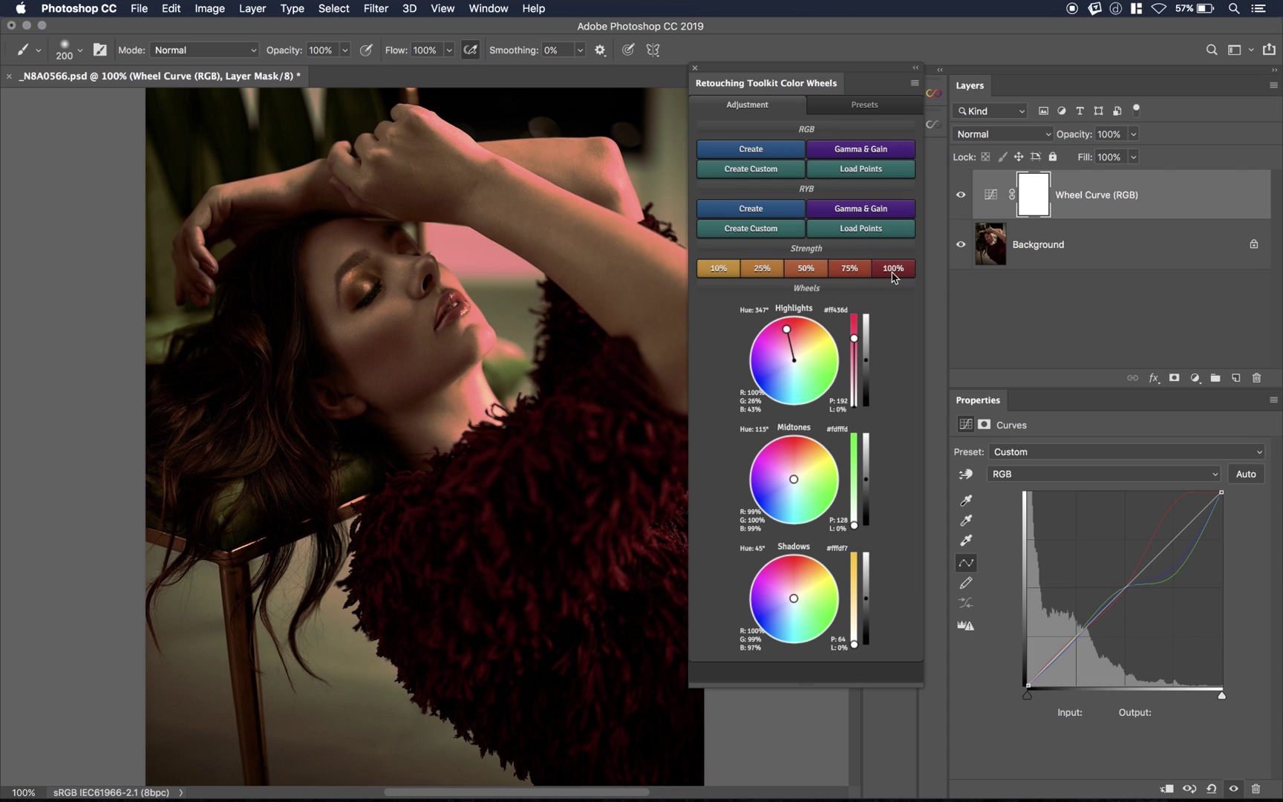
- Compare adjustment strengths of 25%, 10% and 50% on the wheel curve, ending on 25%
click(760, 274)
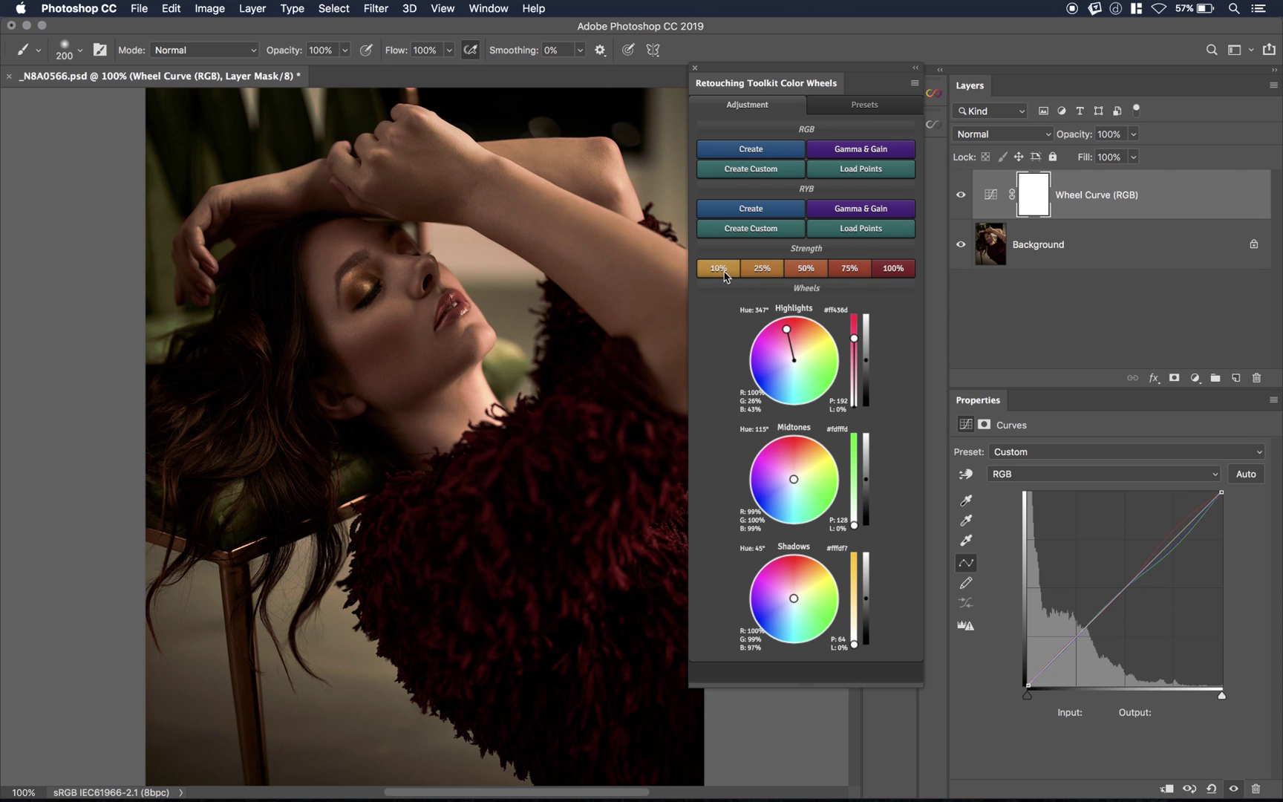
click(725, 276)
click(778, 273)
click(808, 273)
click(769, 272)
- Reset the colors of the highlights, midtones and shadows wheels to neutral
drag(786, 329, 787, 331)
double_click(787, 331)
double_click(792, 477)
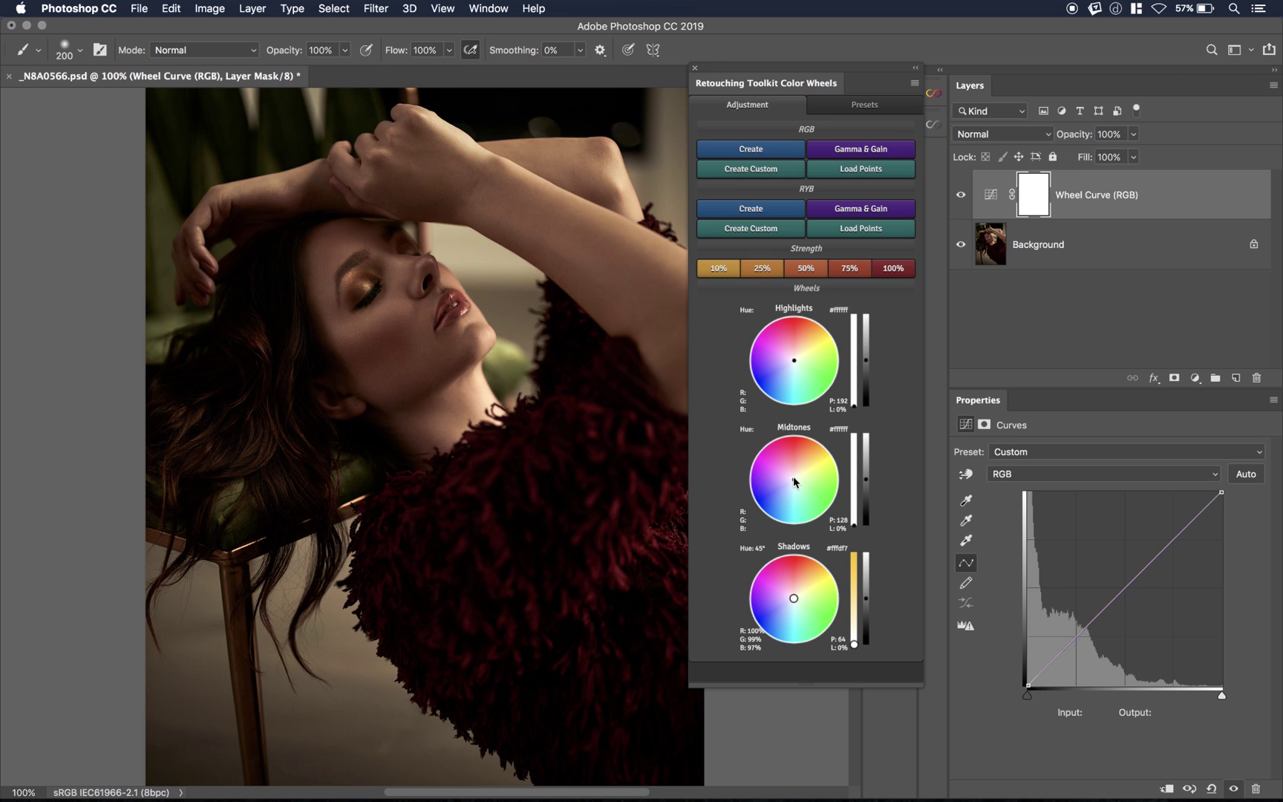
drag(795, 603, 791, 597)
double_click(791, 597)
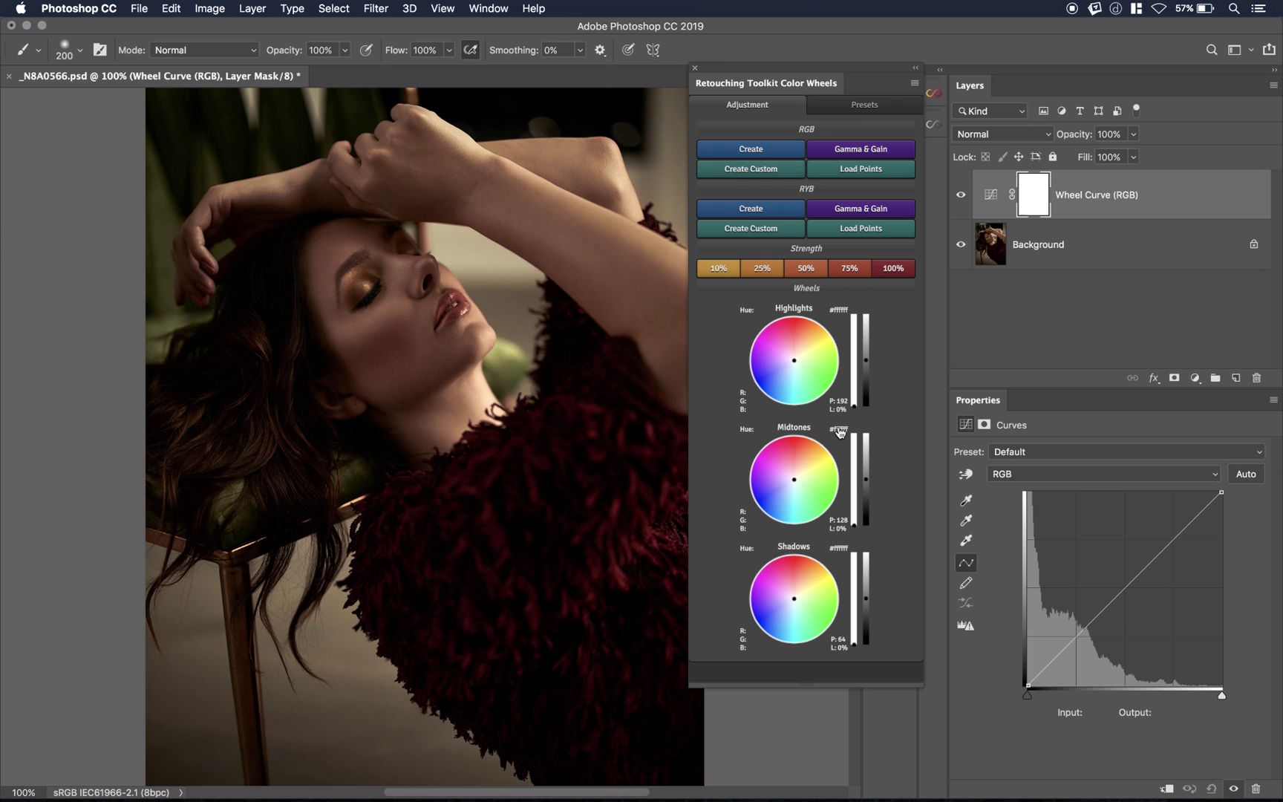
- Pick red #c03b3b for the midtones with the color picker, then replace it with cyan #4ffff0 at hue 175°
click(839, 432)
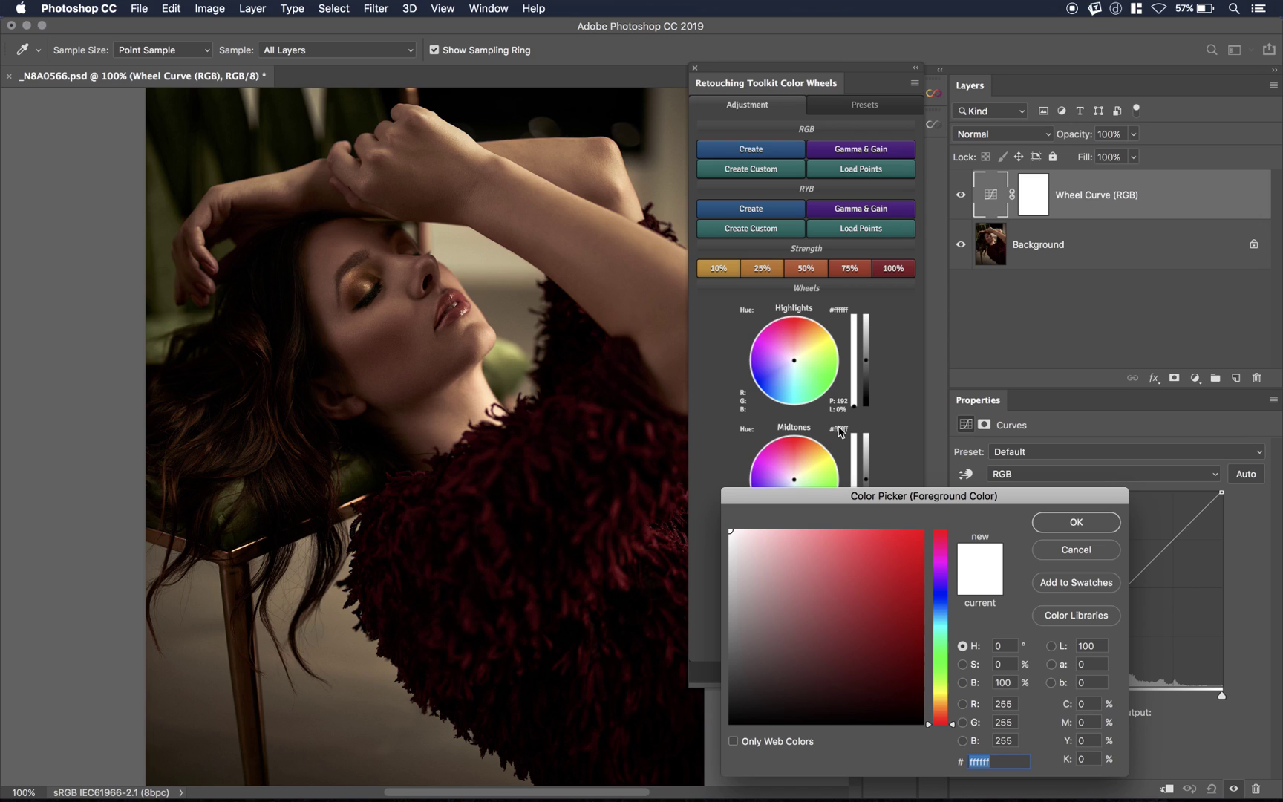
click(863, 576)
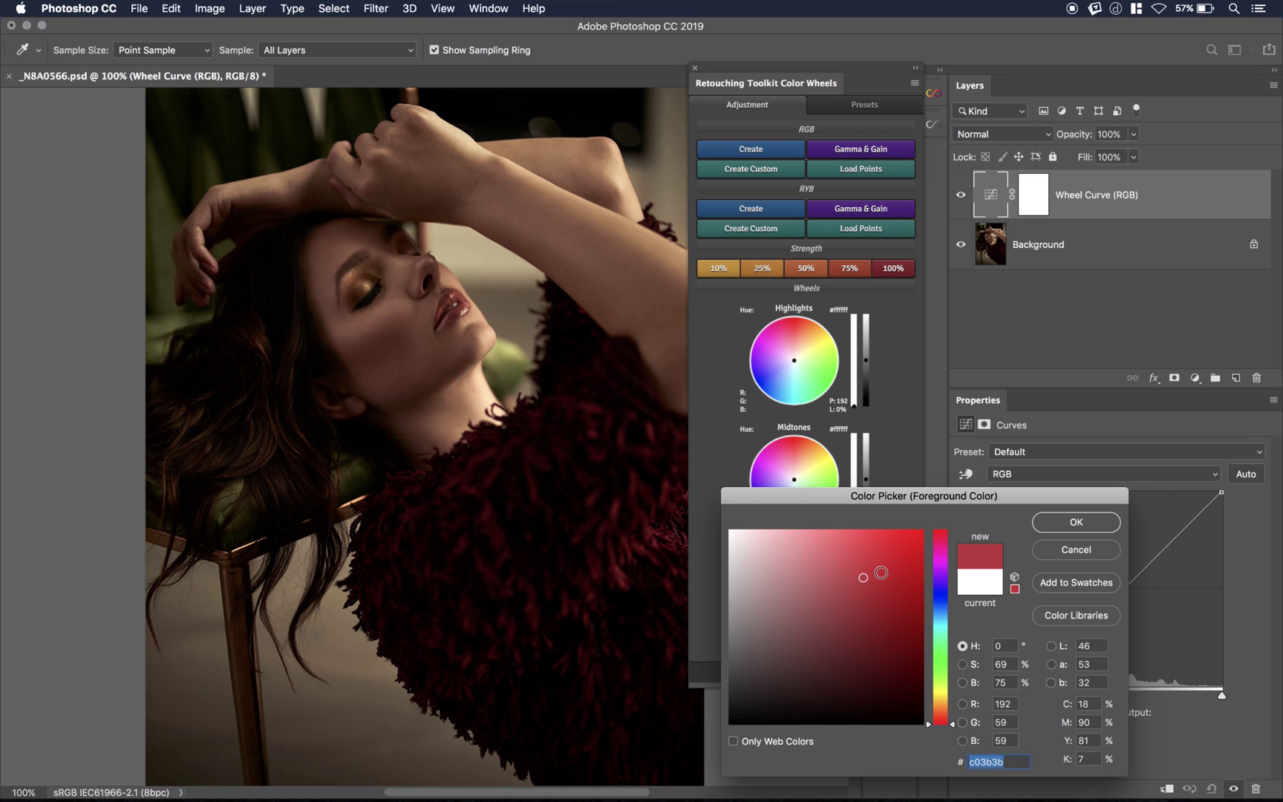
click(1066, 527)
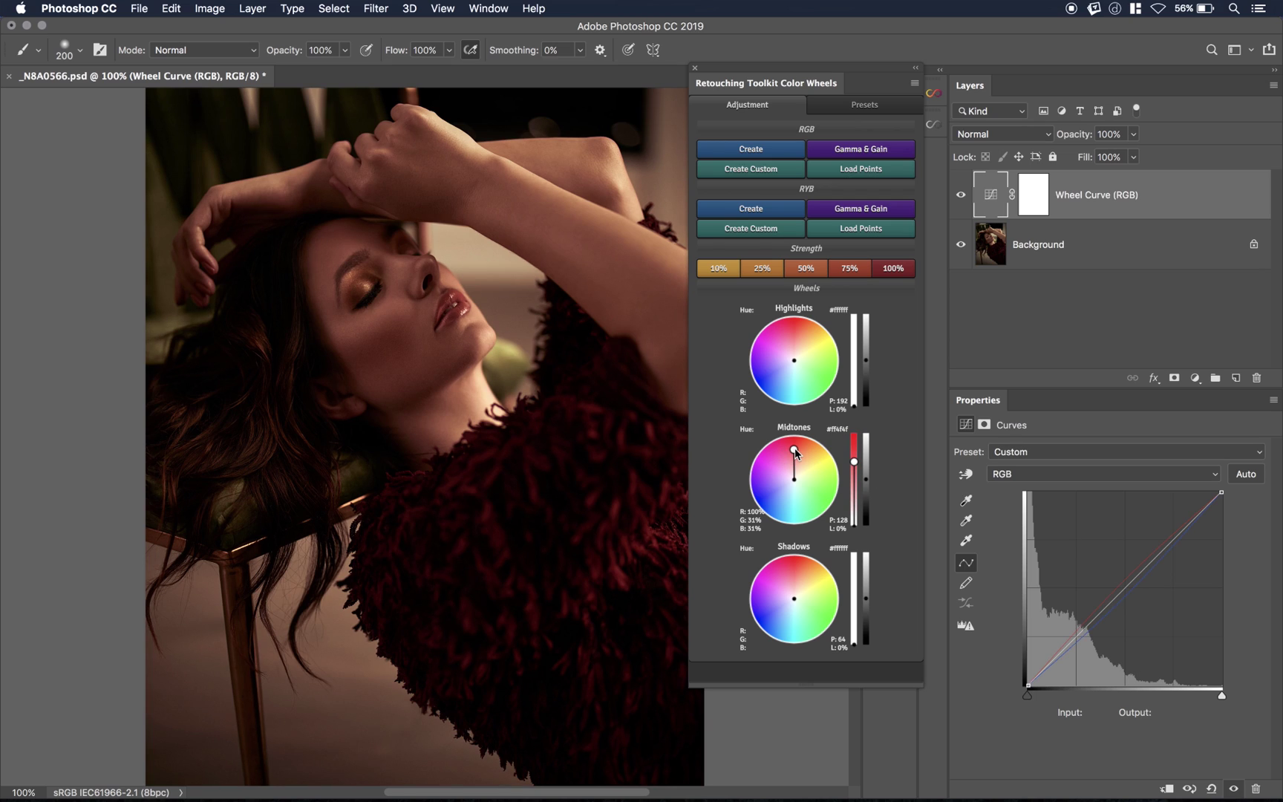
click(840, 435)
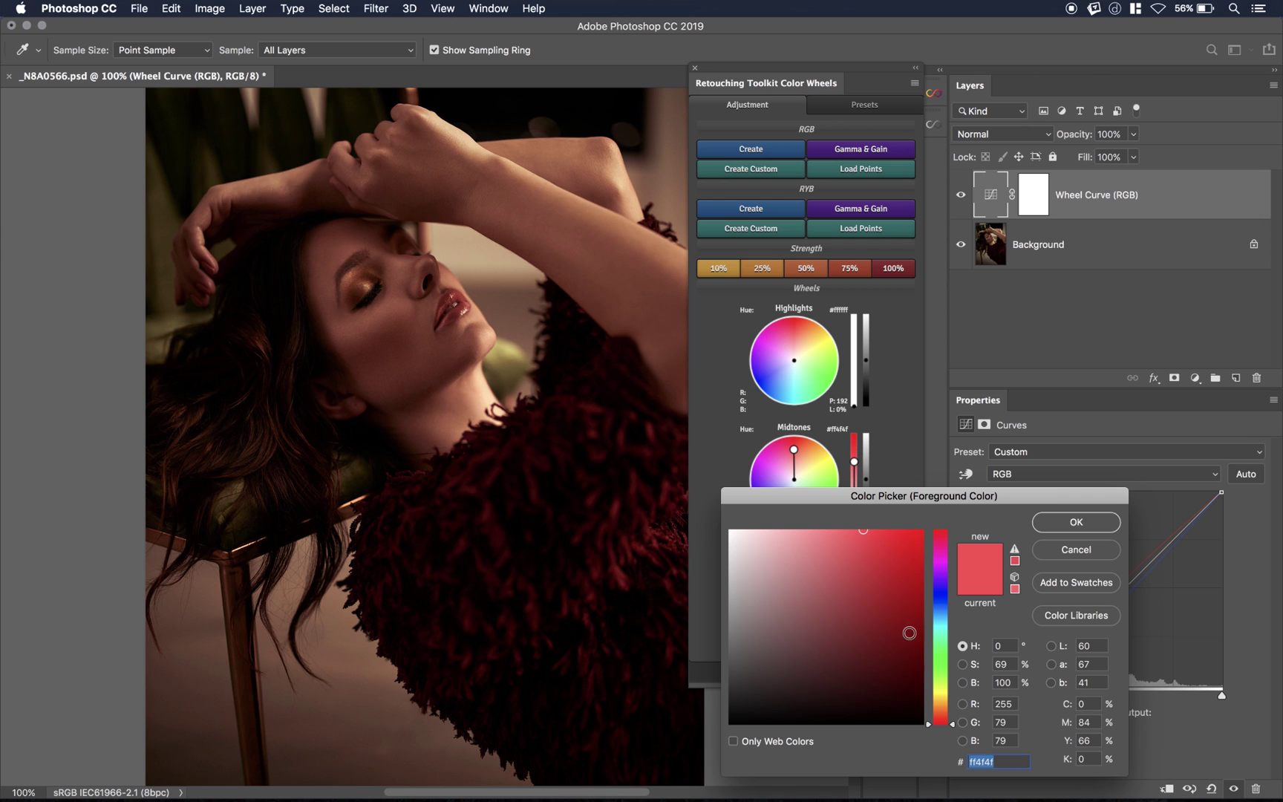
click(947, 633)
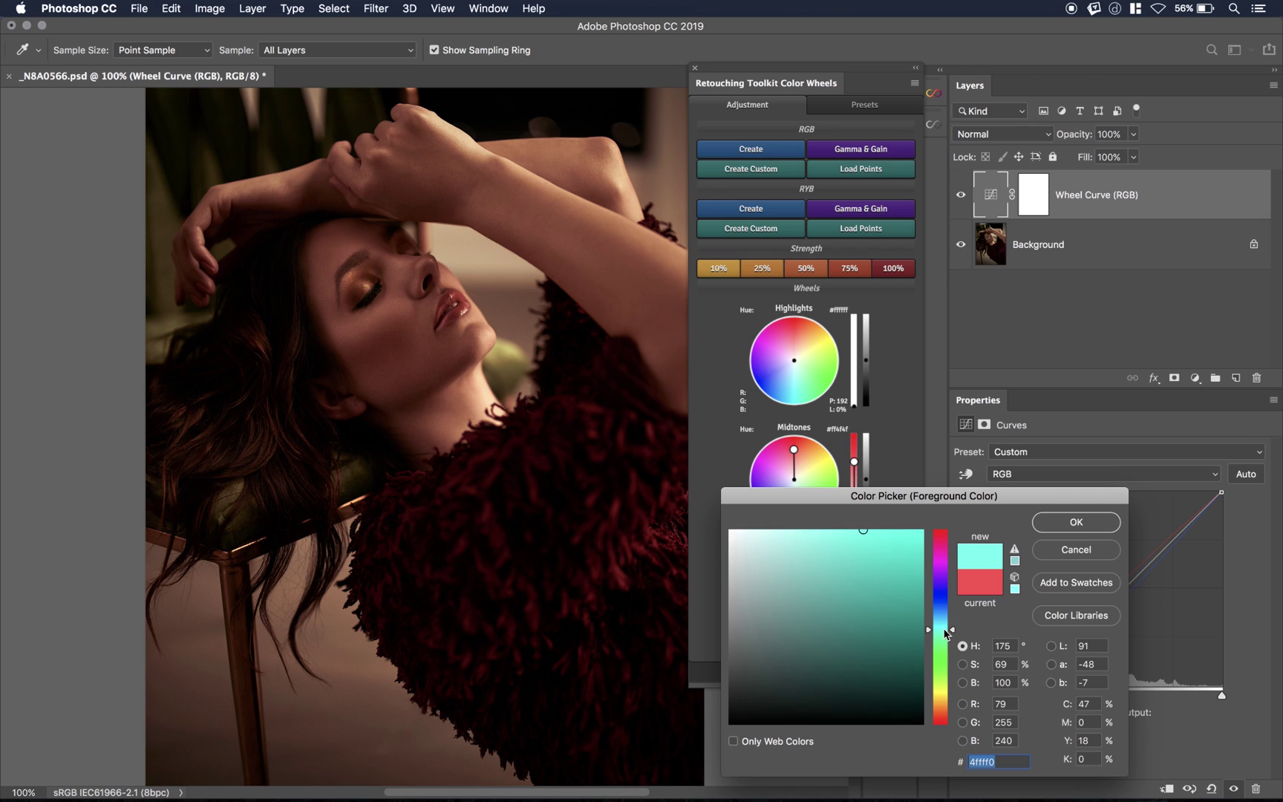
click(1076, 523)
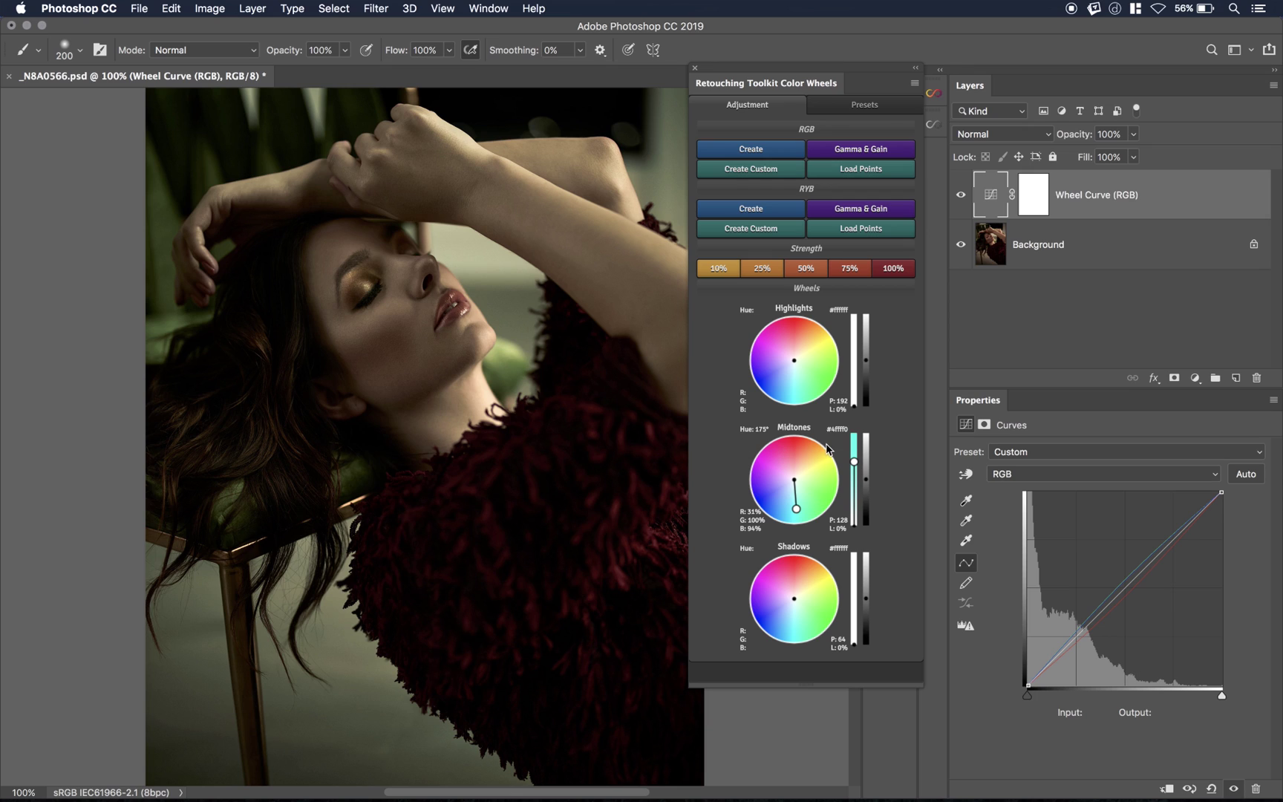
- Flip the midtones repeatedly between hue 175° and its complementary hue 355°, then reset their color
click(800, 467)
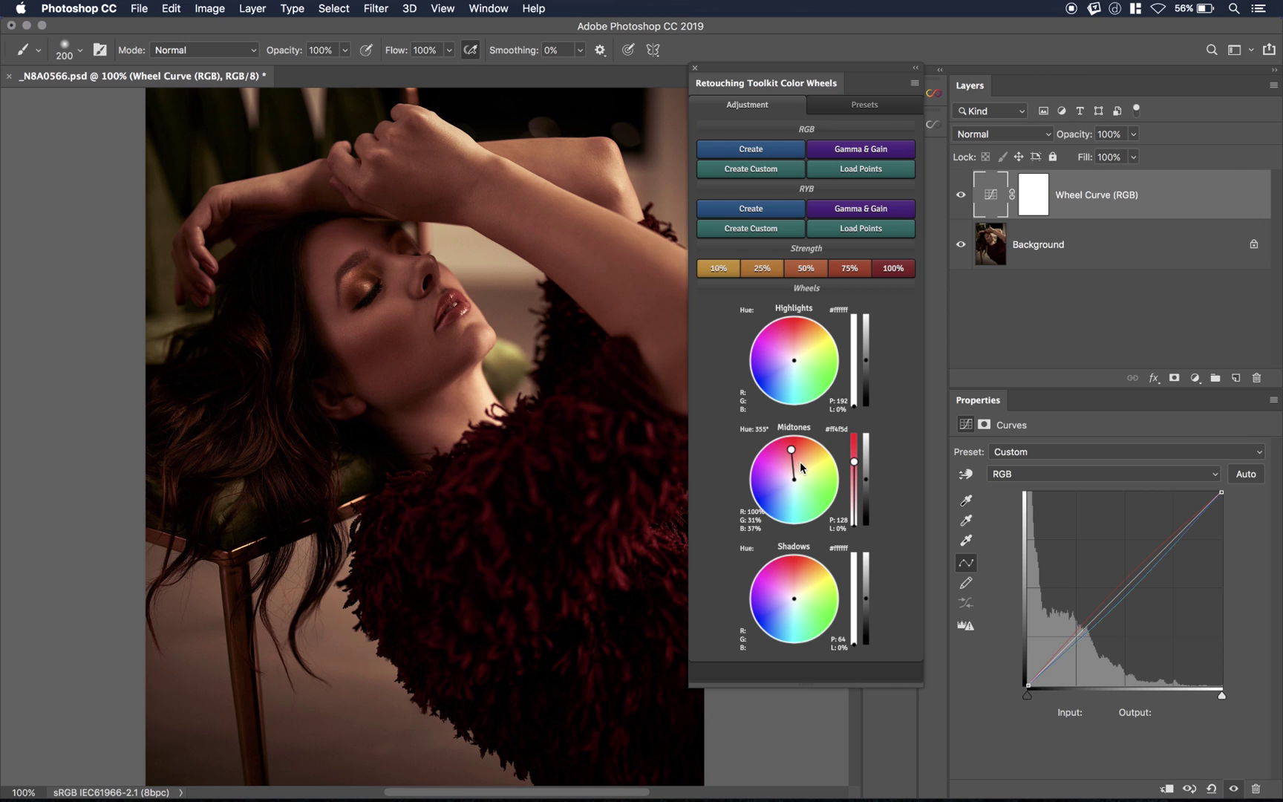
click(800, 467)
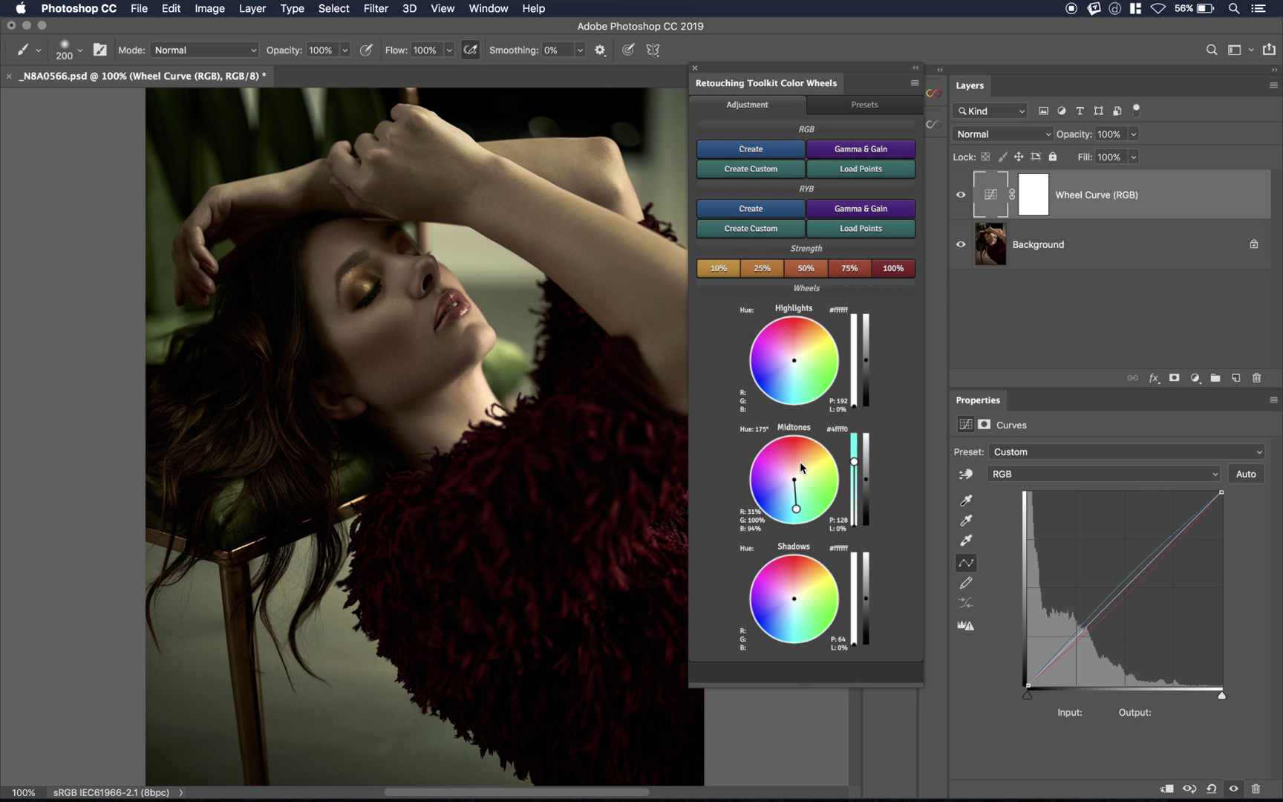
click(800, 467)
click(800, 467)
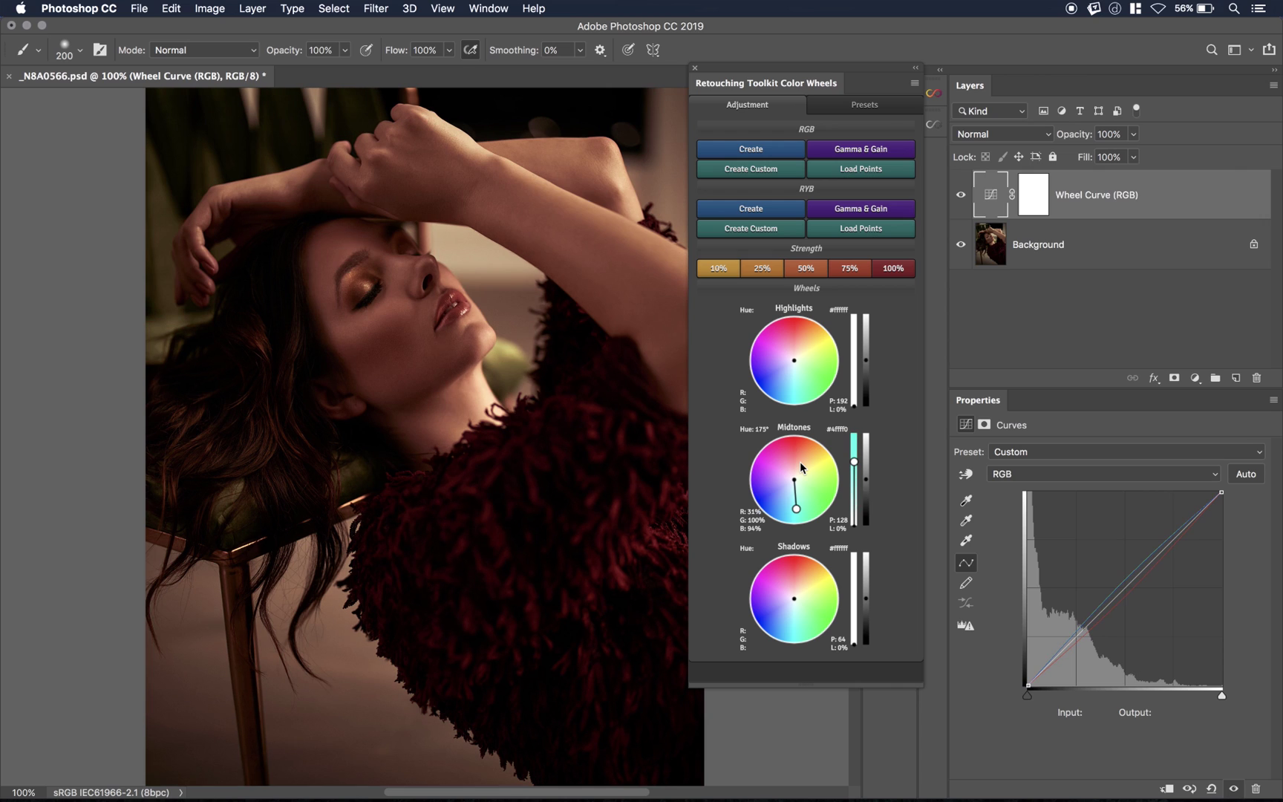
click(800, 466)
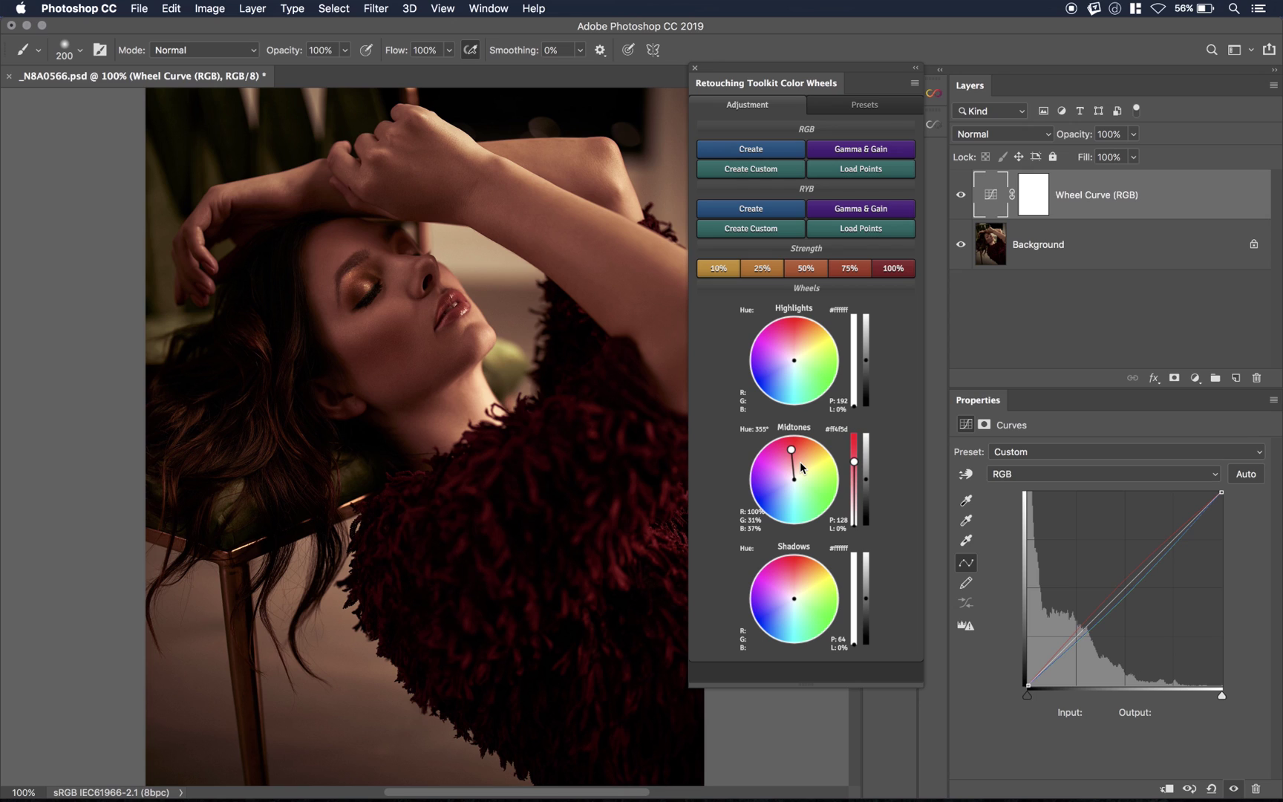
click(800, 467)
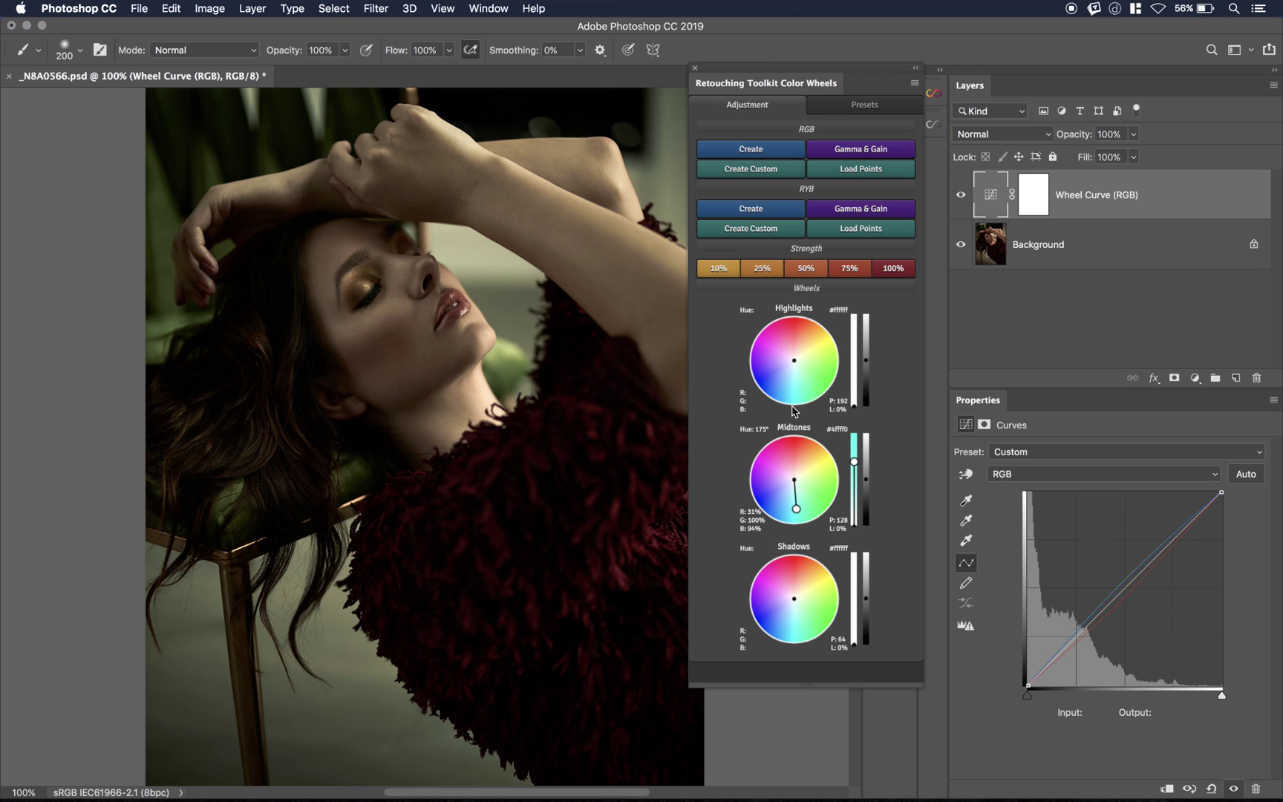
double_click(797, 509)
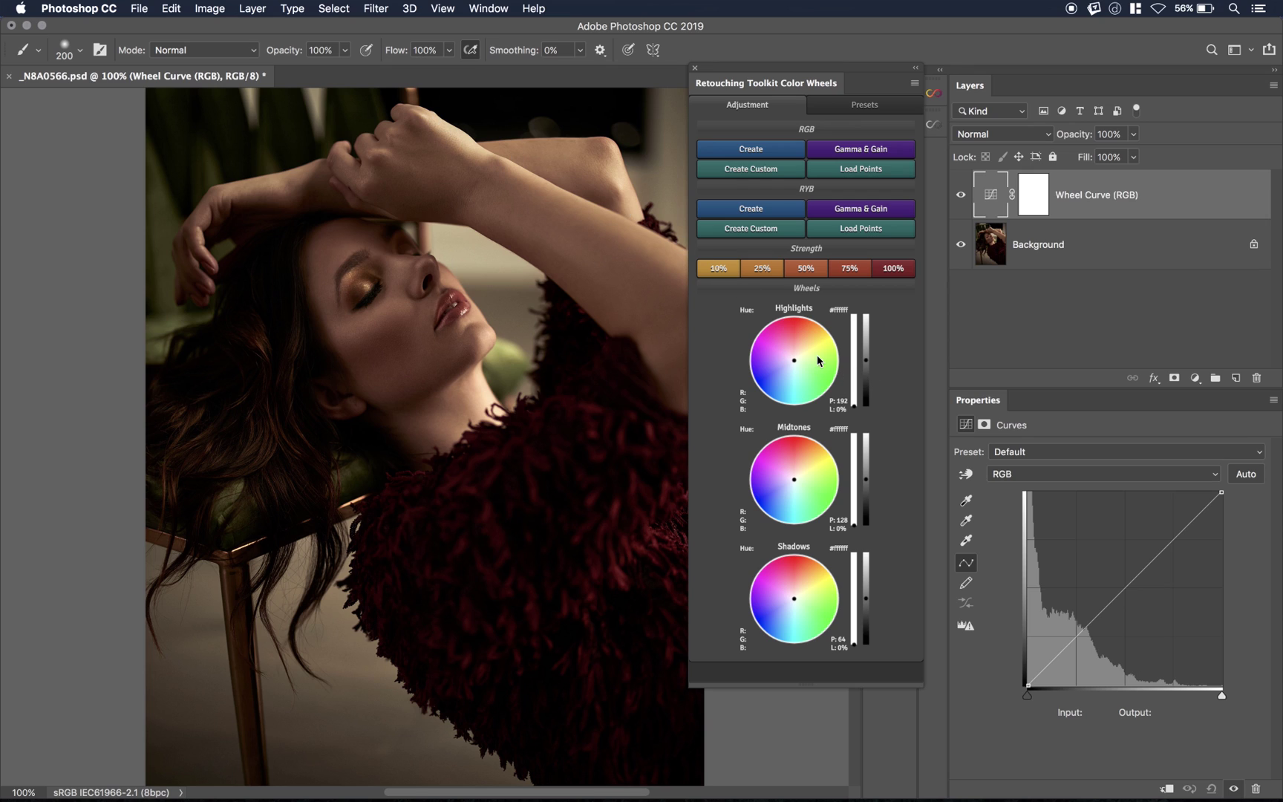
- Sample the skin tone #dbbc8d at the edge of the raised hand for the highlights and flip it to complementary hue 216°
click(838, 315)
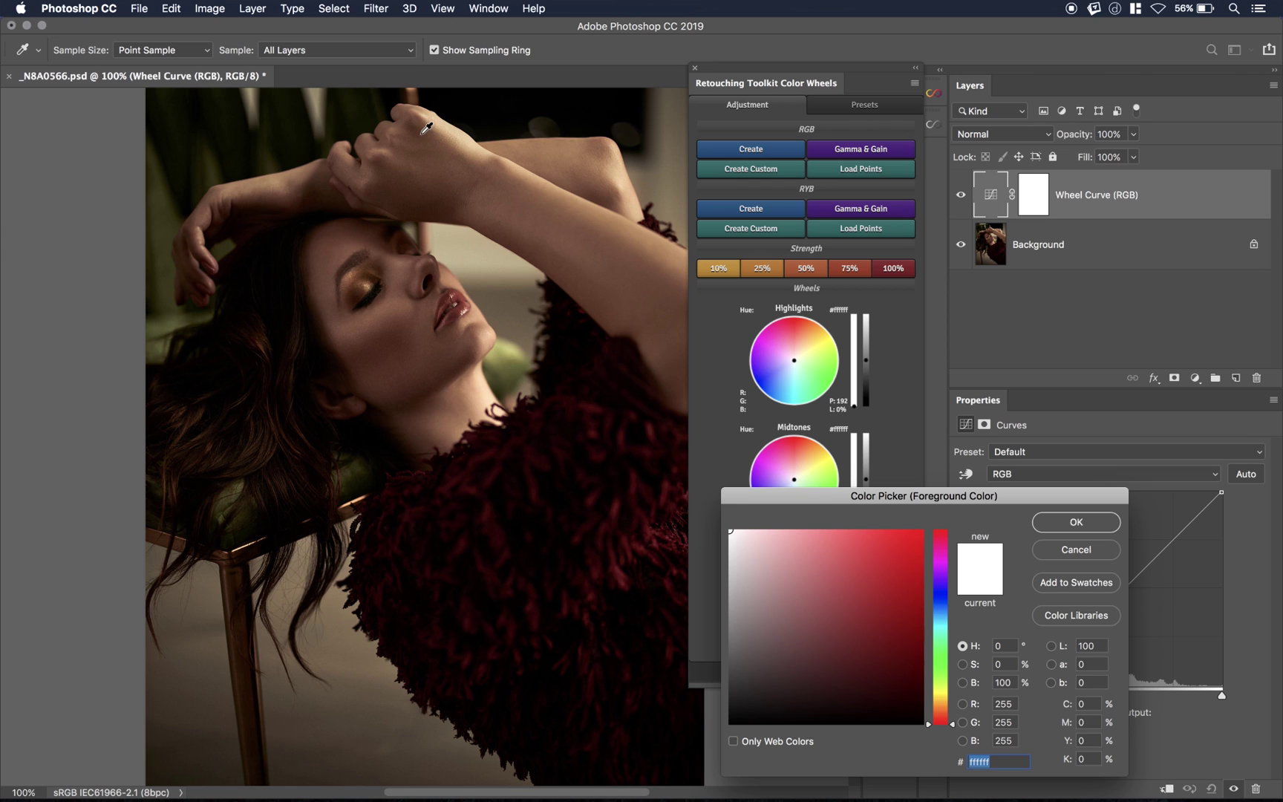
click(453, 124)
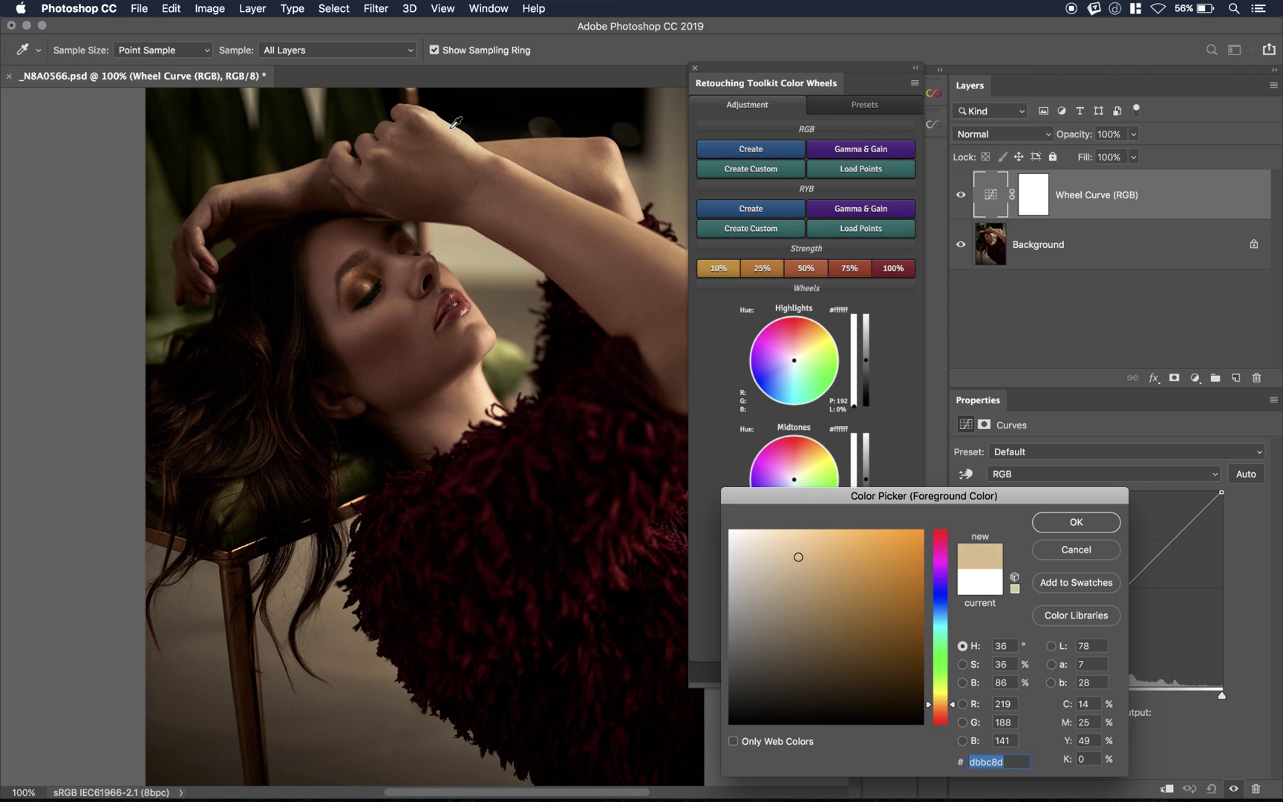
click(1083, 522)
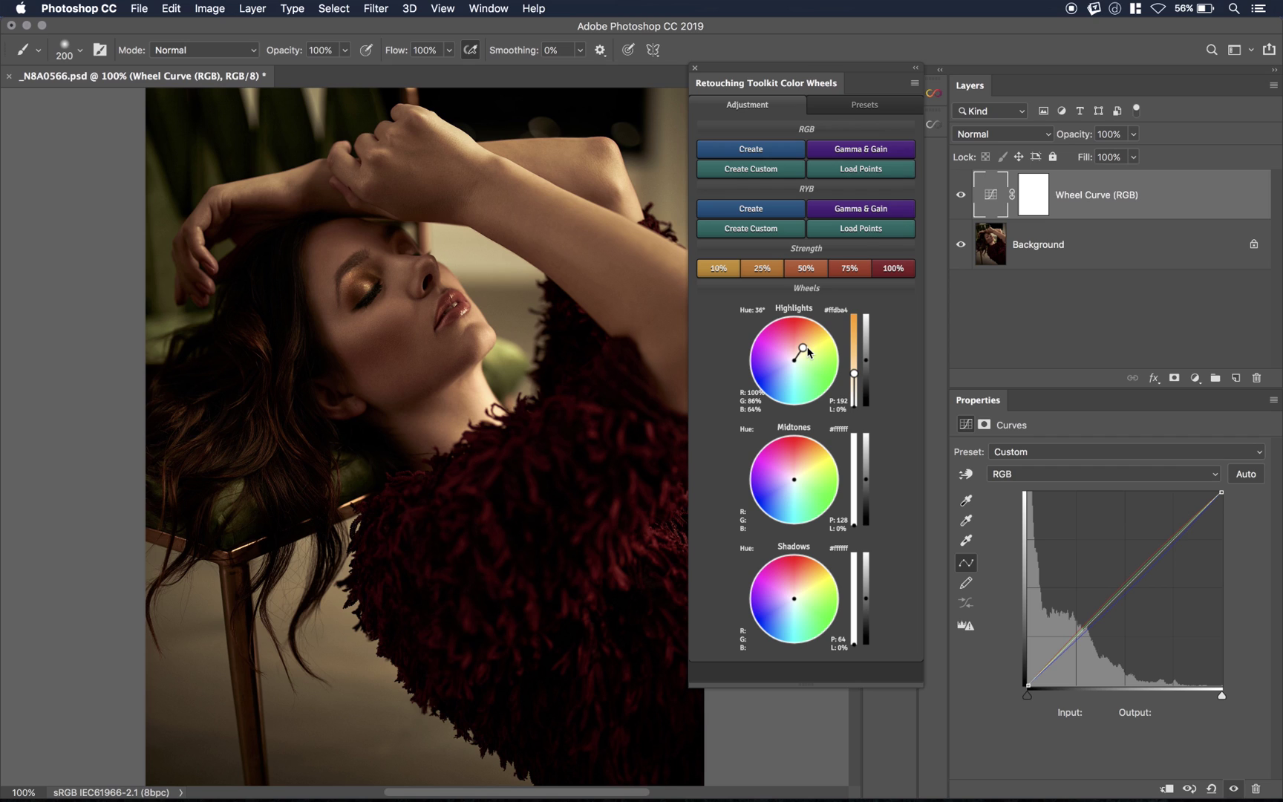
alt+click(805, 372)
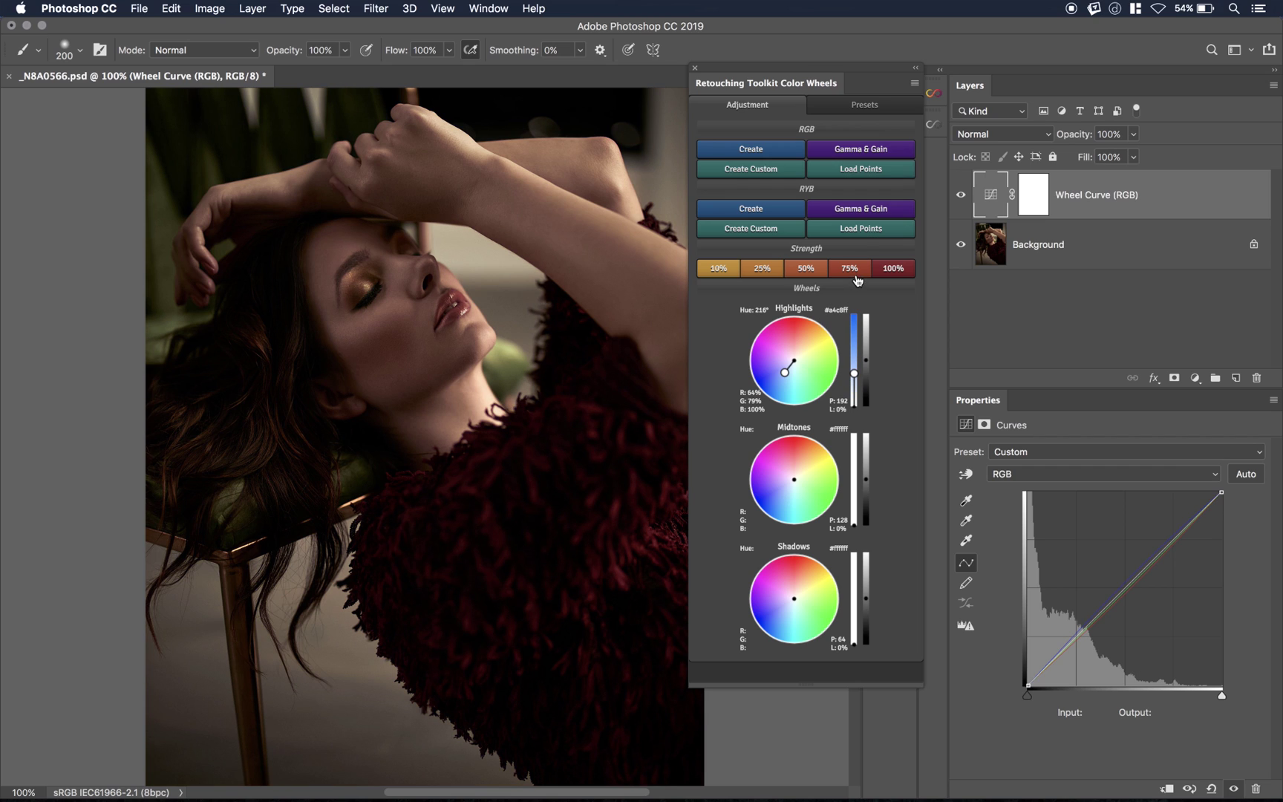
- Raise the adjustment strength to 100% and invert the wheel curve's layer mask to black
click(883, 274)
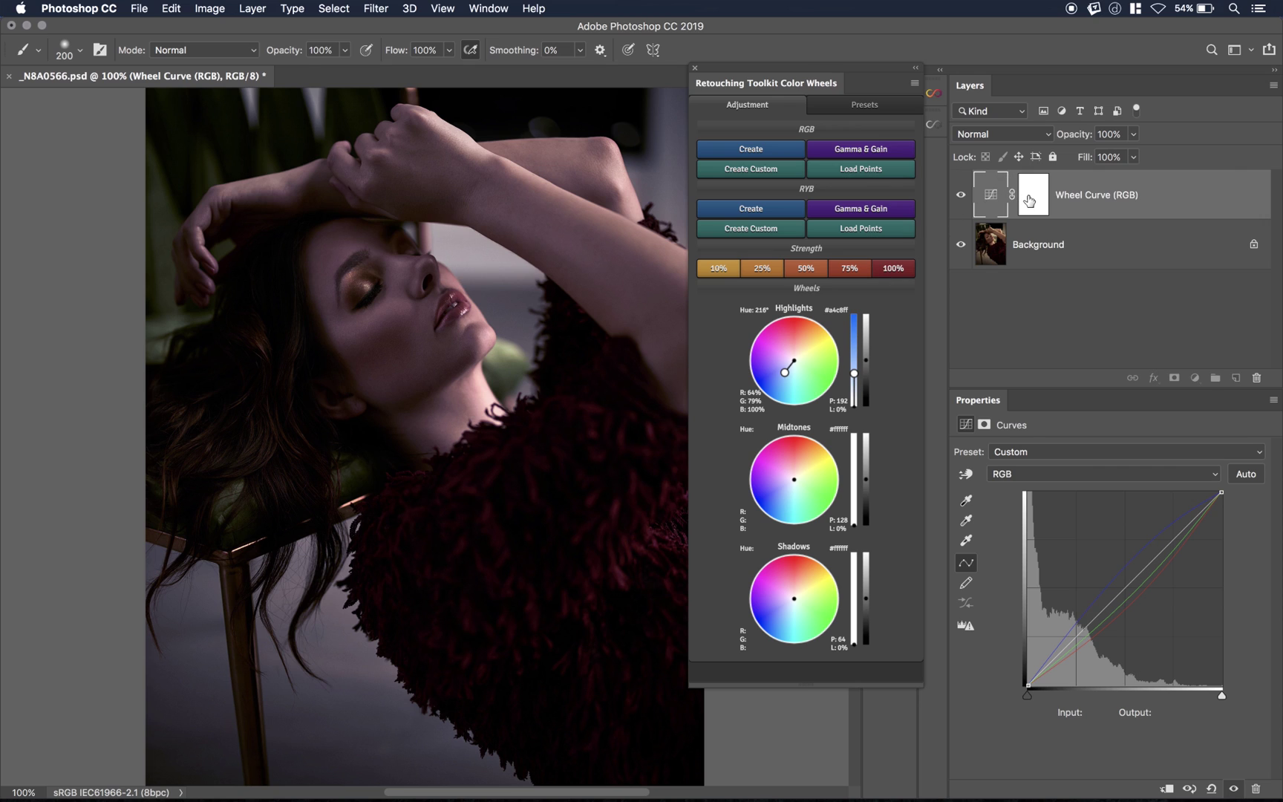
click(1028, 200)
key(super+i)
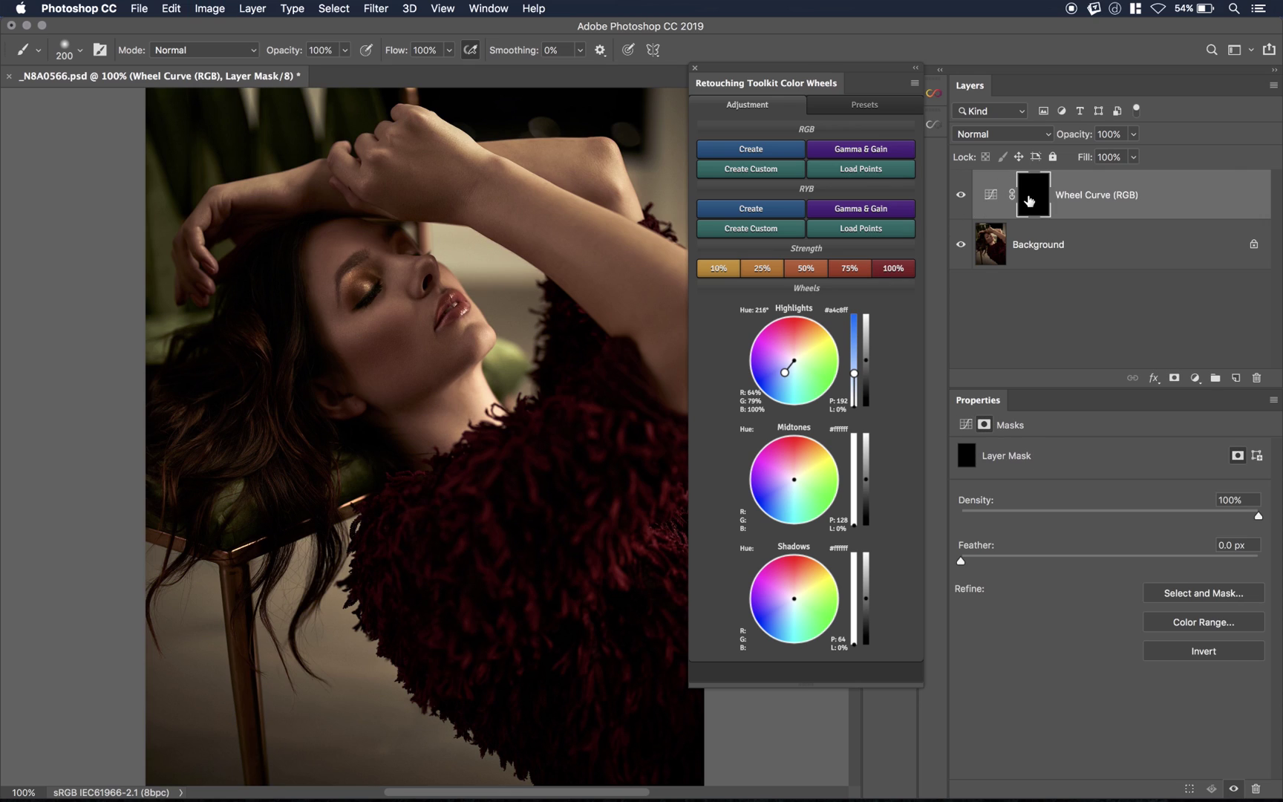
- Reduce the brush size to 70 and try painting the blue tint onto the raised hand, undoing the stroke
key(bracketleft)
key(bracketleft)
key(bracketleft)
key(bracketleft)
key(bracketleft)
key(bracketleft)
key(bracketleft)
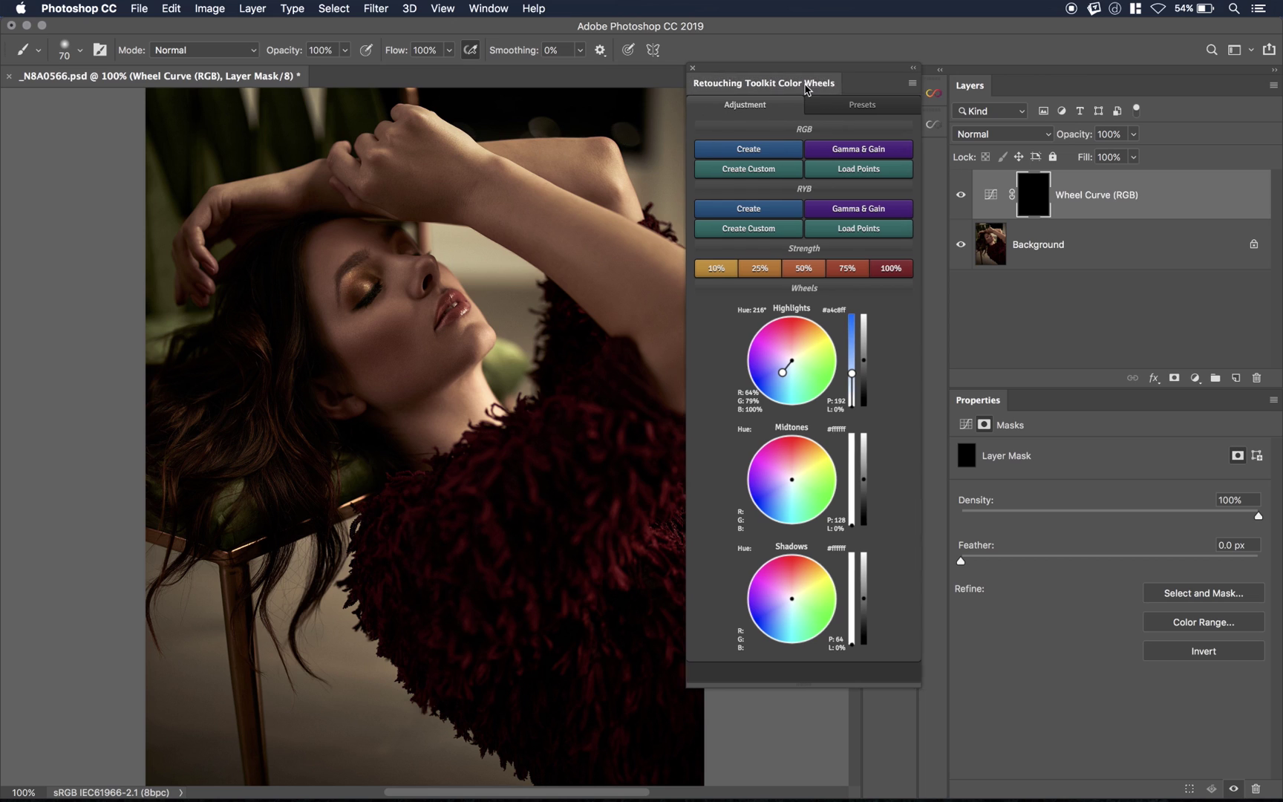
drag(826, 98, 764, 111)
drag(473, 154, 419, 120)
key(super+z)
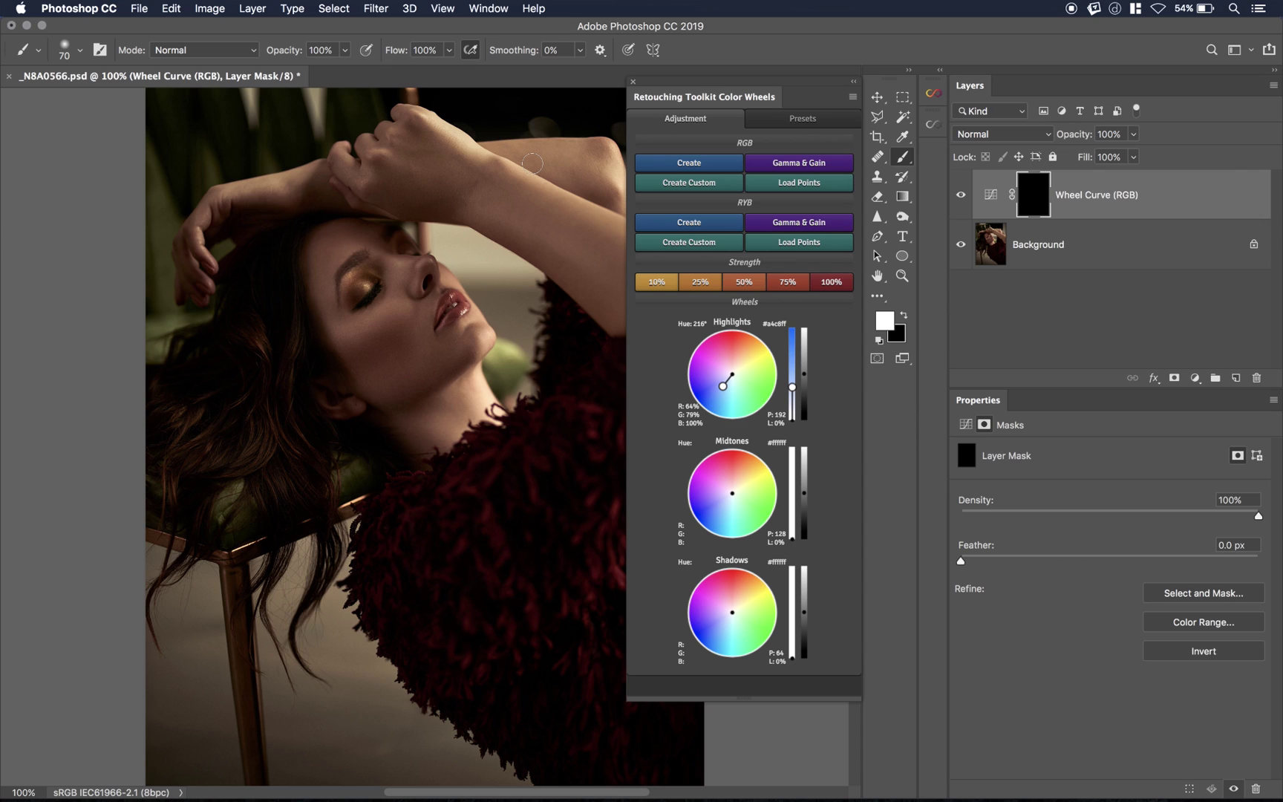
- Set the brush flow to 5% and paint the tint softly along the raised hand and arm with a smaller brush
key(shift+0)
key(shift+5)
key(bracketleft)
key(bracketleft)
mouse_move(434, 120)
mouse_down()
mouse_move(475, 151)
mouse_move(488, 154)
mouse_move(431, 119)
mouse_move(551, 163)
mouse_up()
- Enlarge the brush to 90 and undo the edits back to the background layer alone
key(bracketright)
key(bracketright)
key(bracketright)
key(bracketright)
key(super+z)
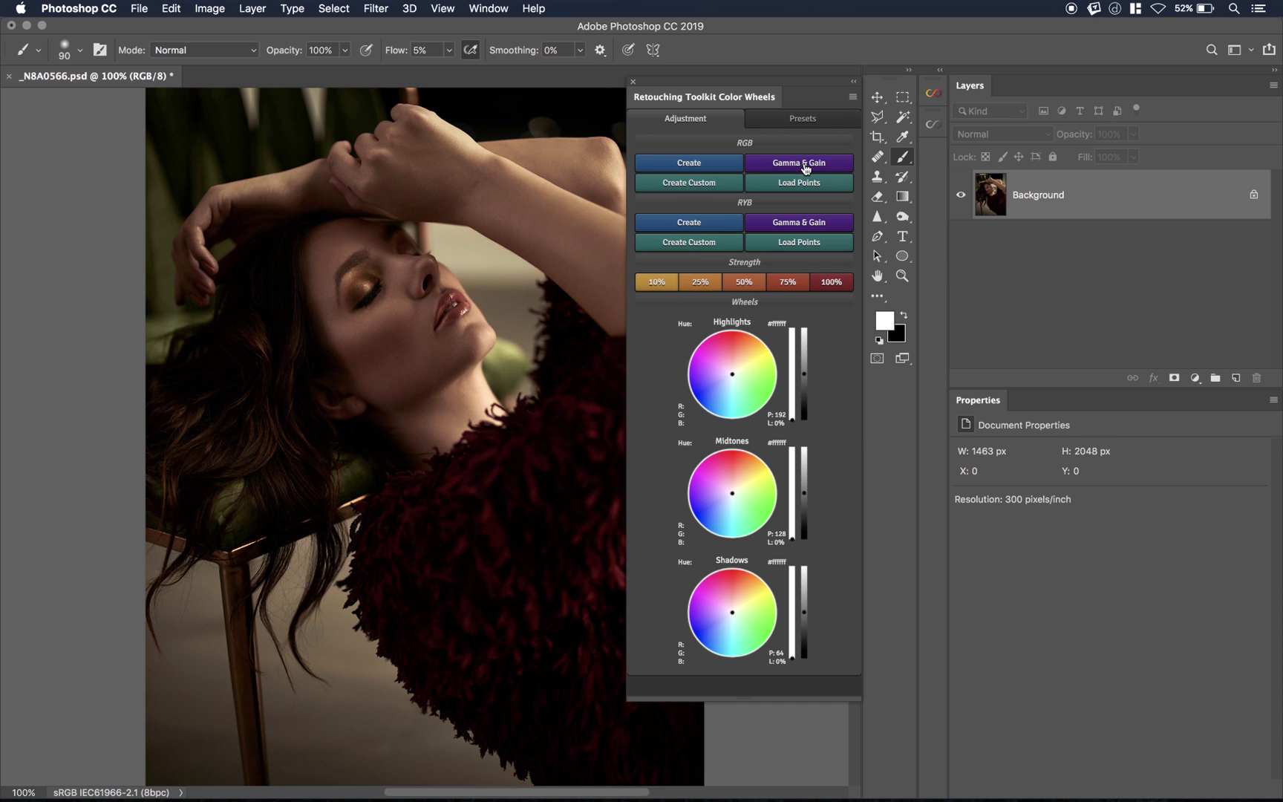
- Try a new RGB wheel curve with magenta highlights at hue 307° and yellow shadows at about hue 46°, then delete the layer
click(703, 165)
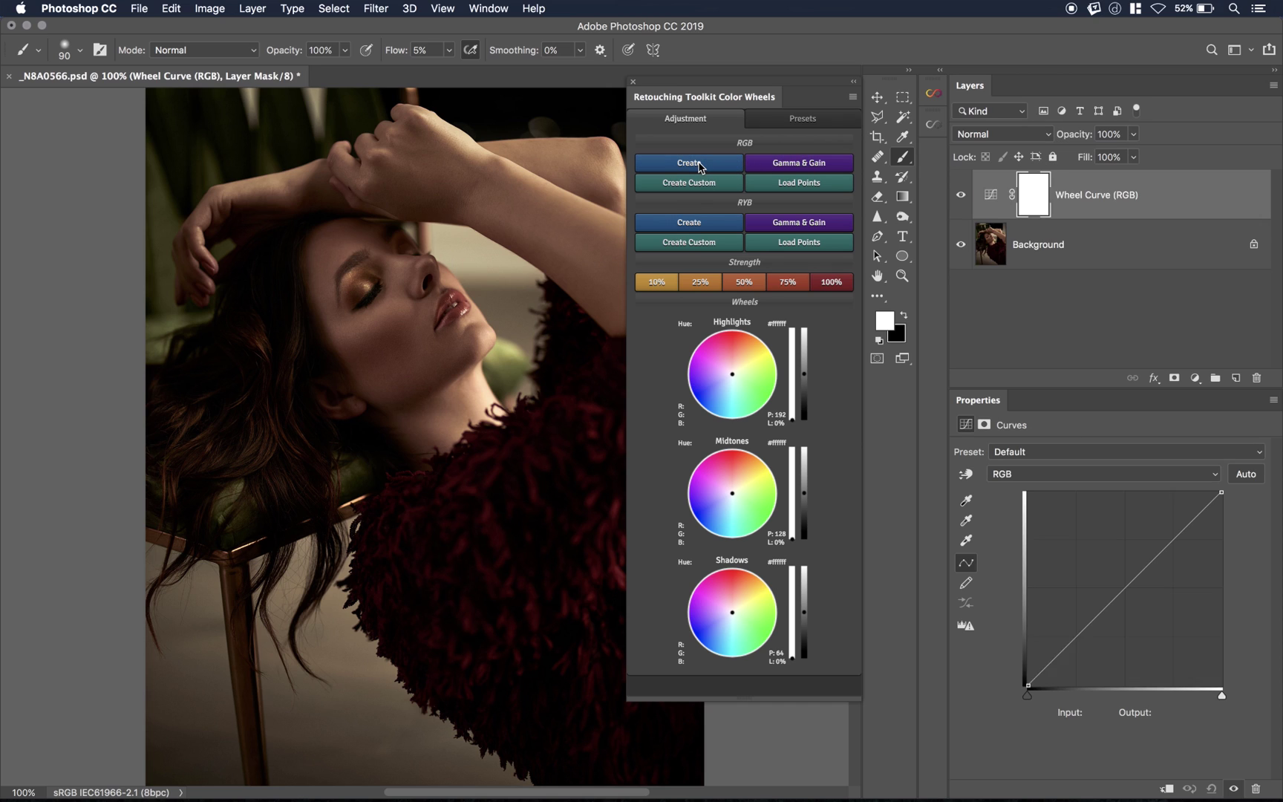
drag(732, 374, 717, 366)
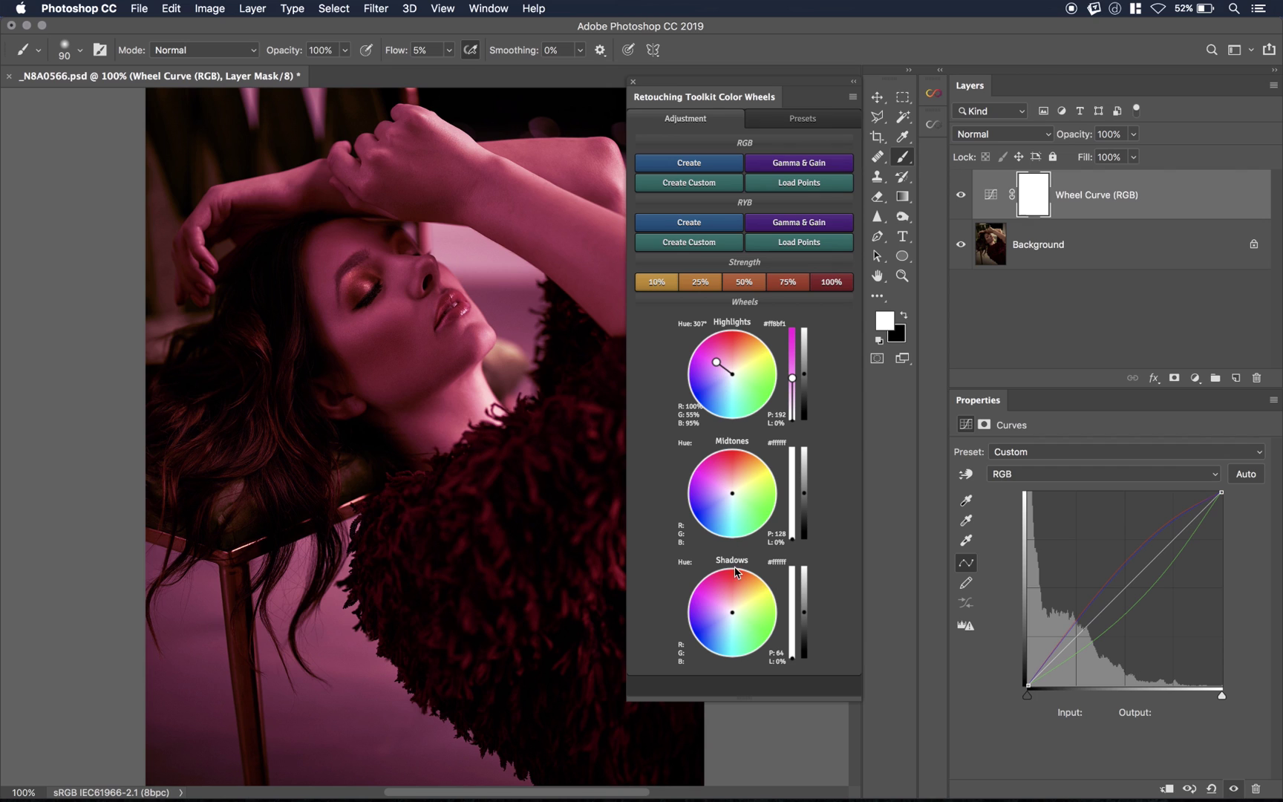
drag(732, 612, 749, 600)
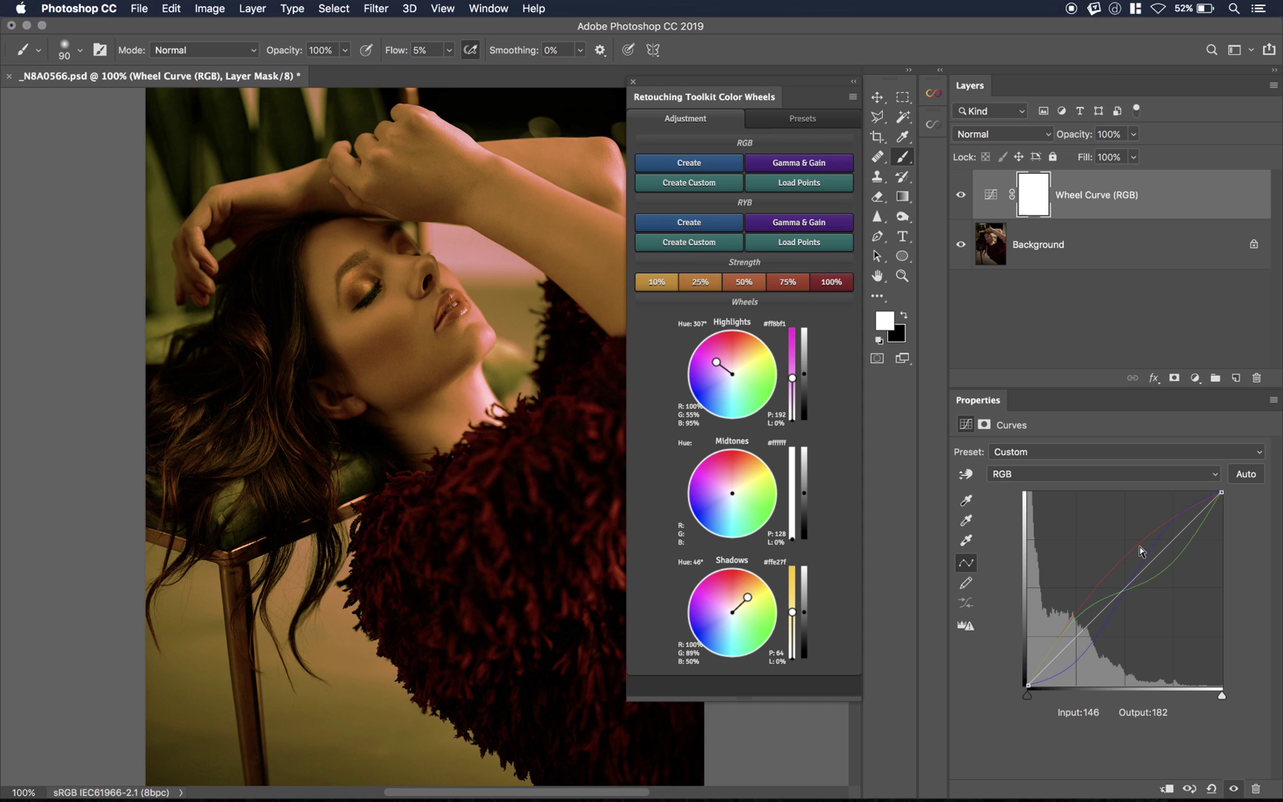
key(BackSpace)
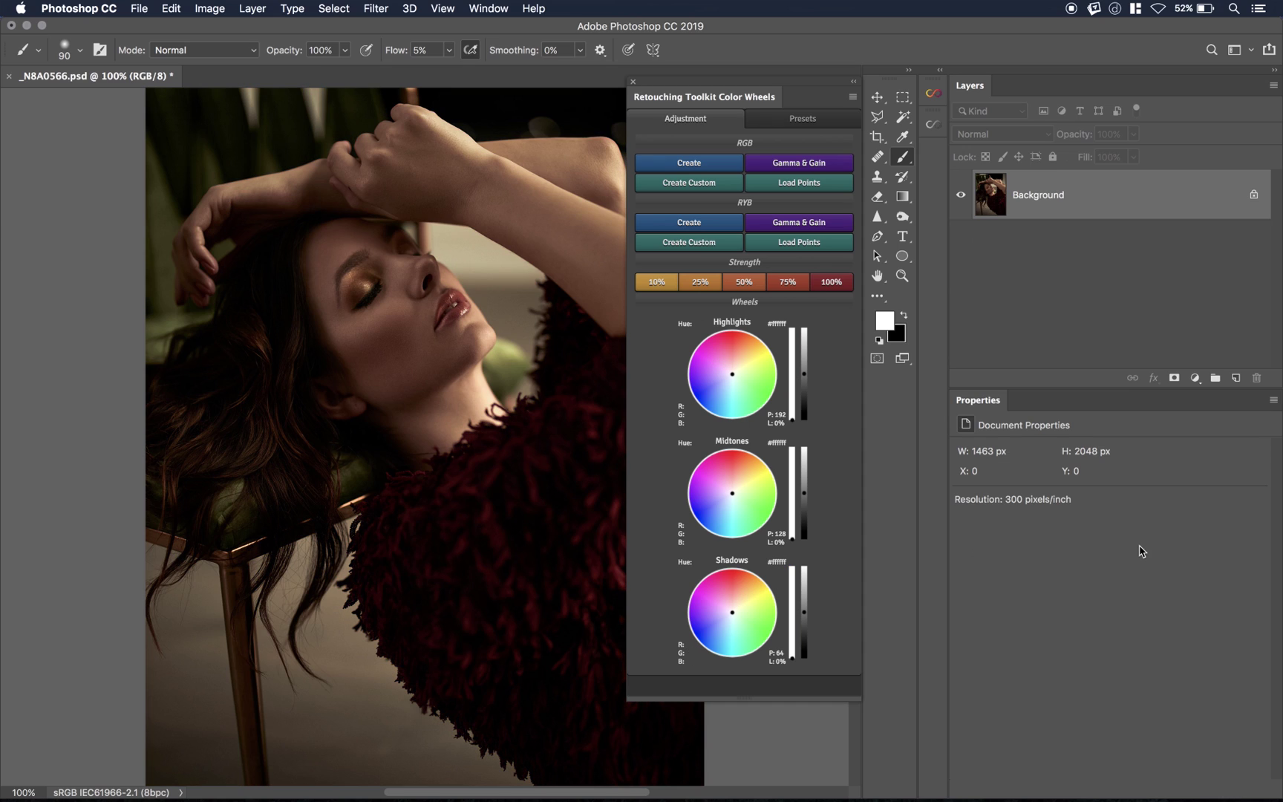
- Try an RGB gamma and gain curve with a yellow gain at hue 50° and a blue gamma at hue 197°, then undo it
click(804, 170)
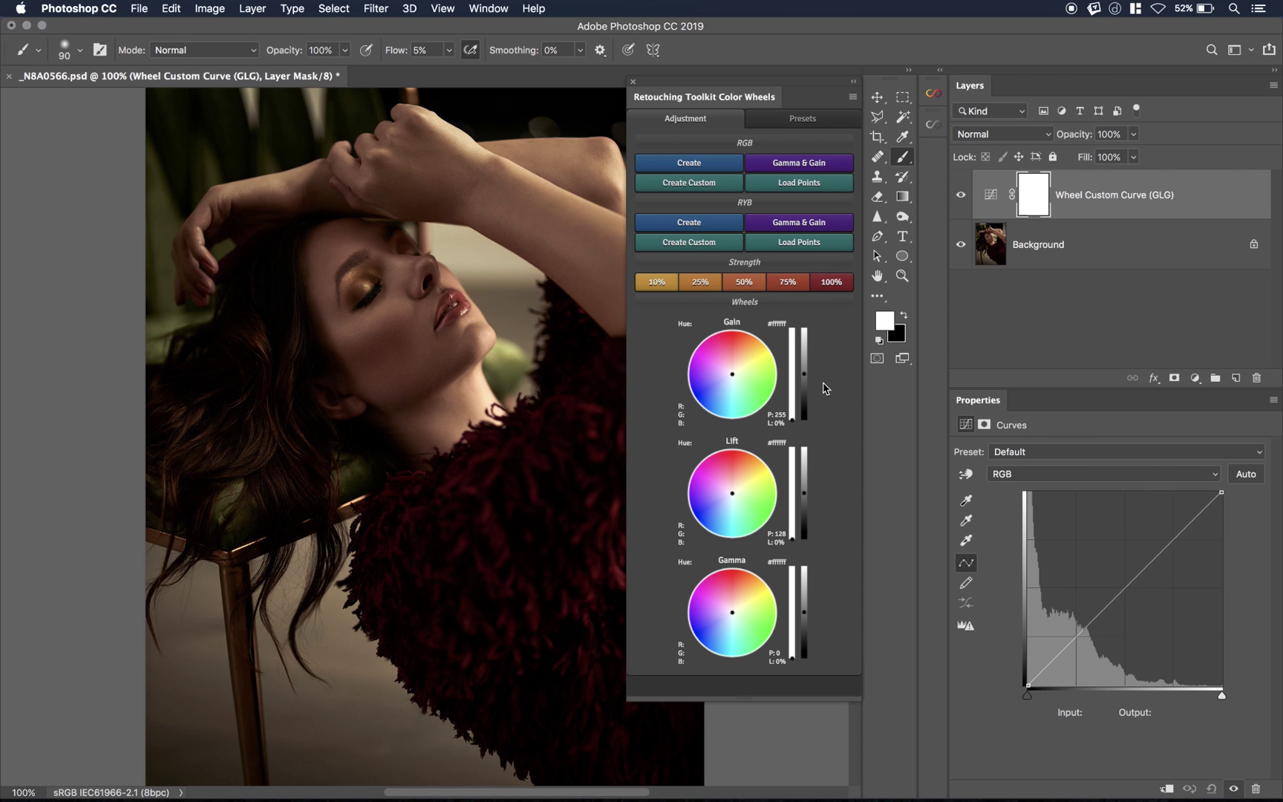
click(745, 360)
click(745, 354)
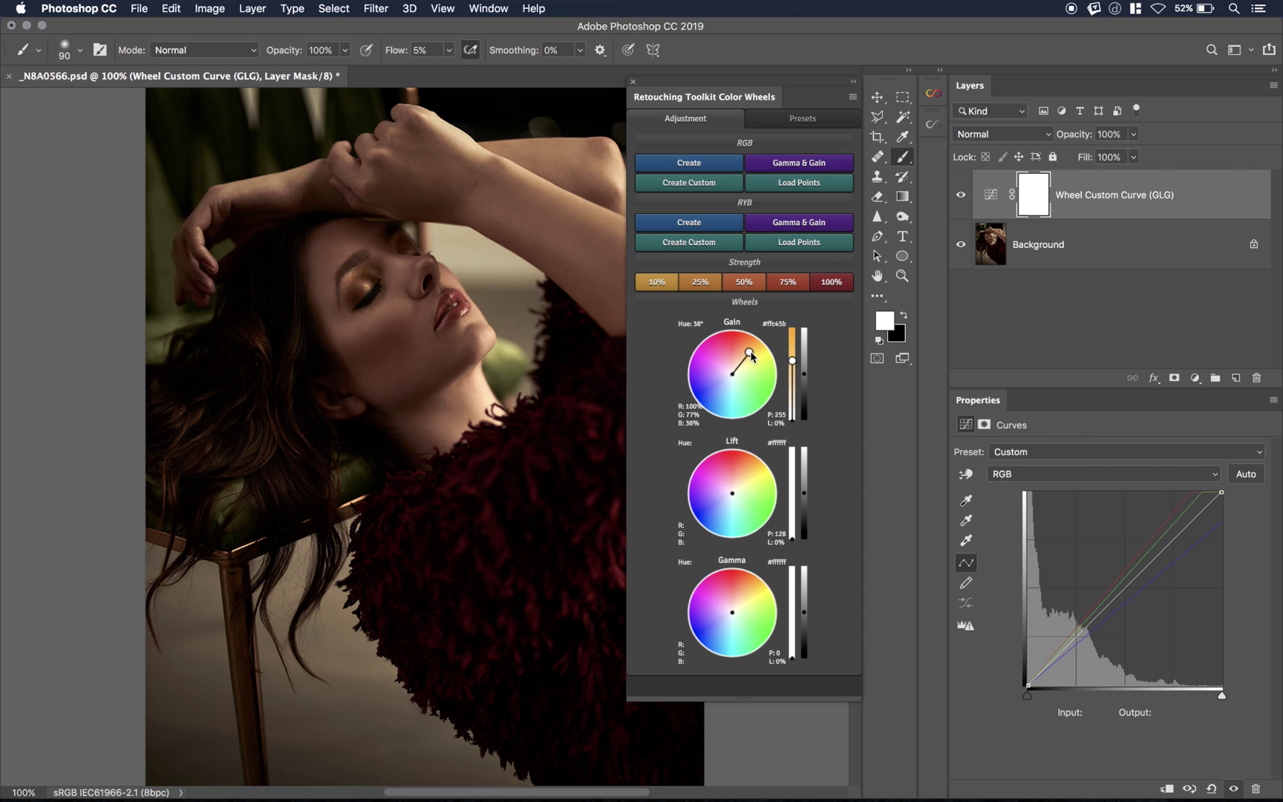
click(747, 361)
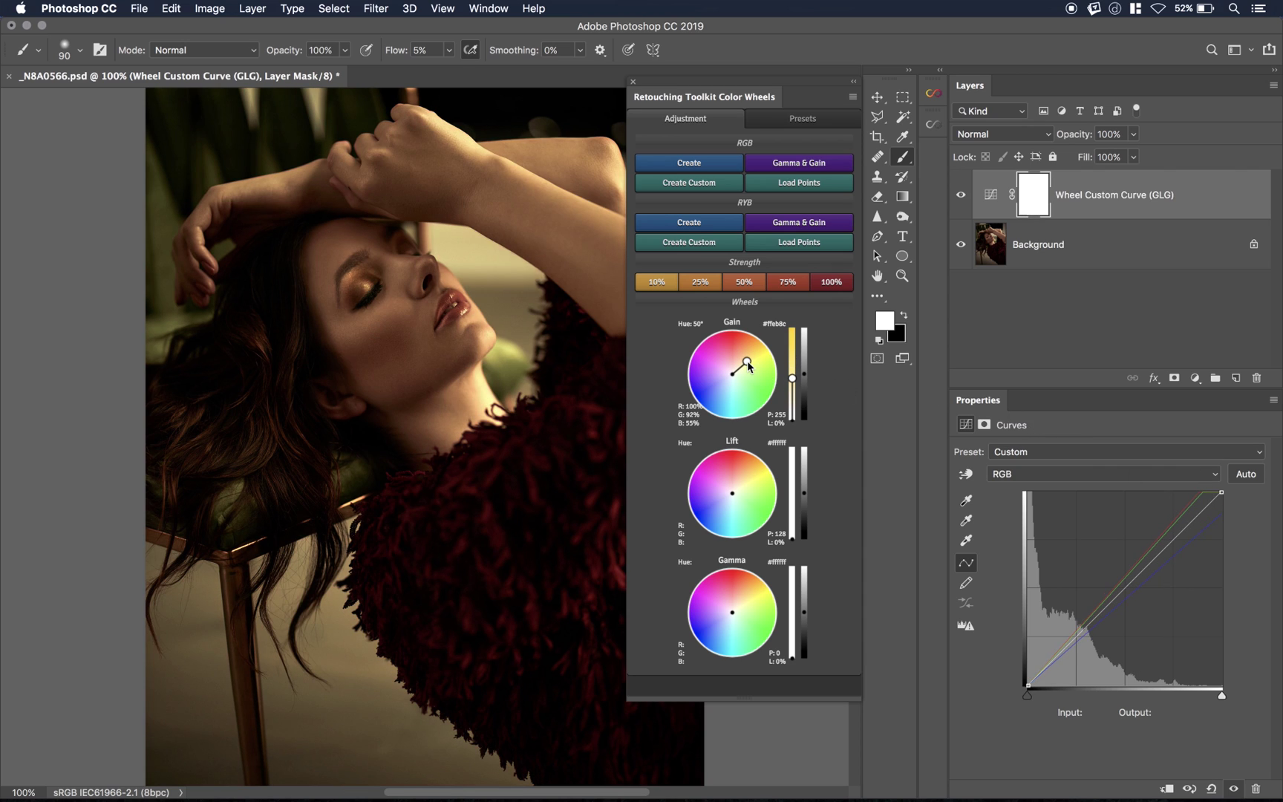
mouse_move(718, 625)
mouse_down()
mouse_move(708, 628)
mouse_move(745, 612)
mouse_move(725, 615)
mouse_move(732, 630)
mouse_up()
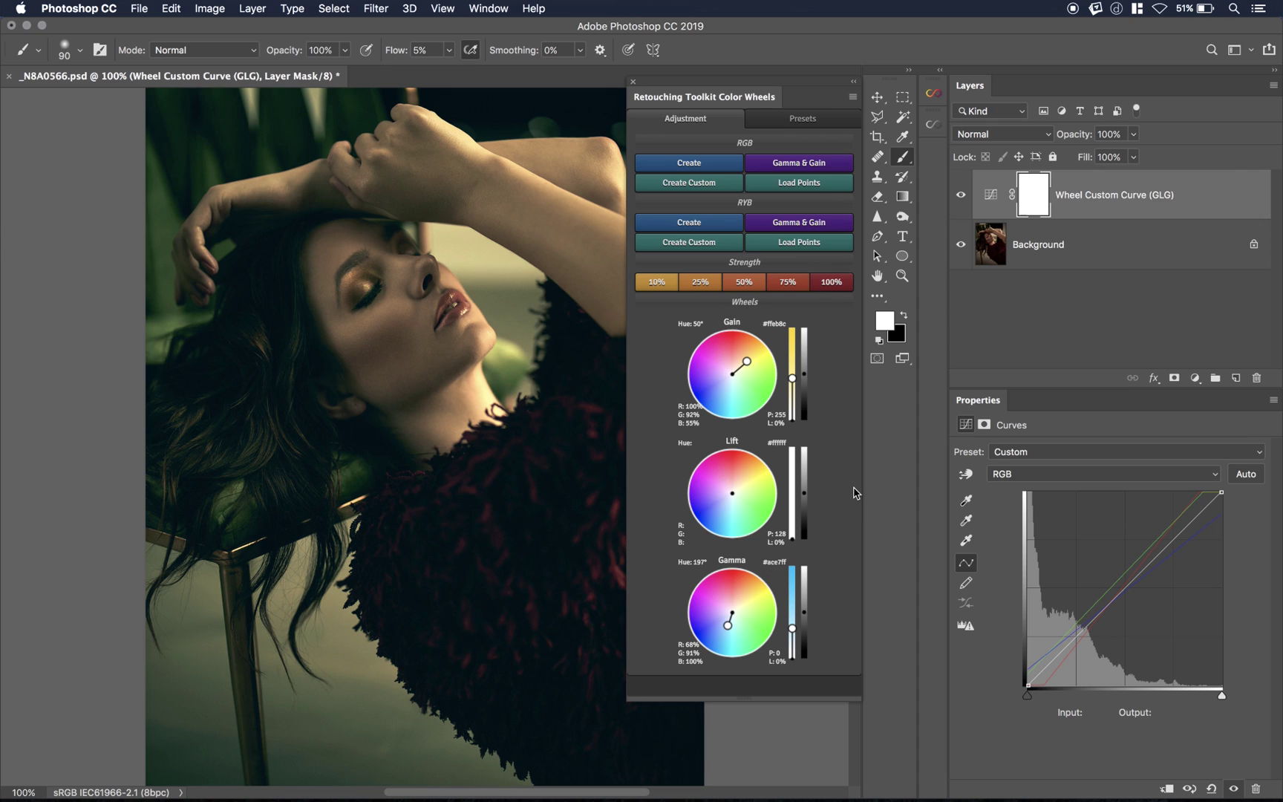
key(super+z)
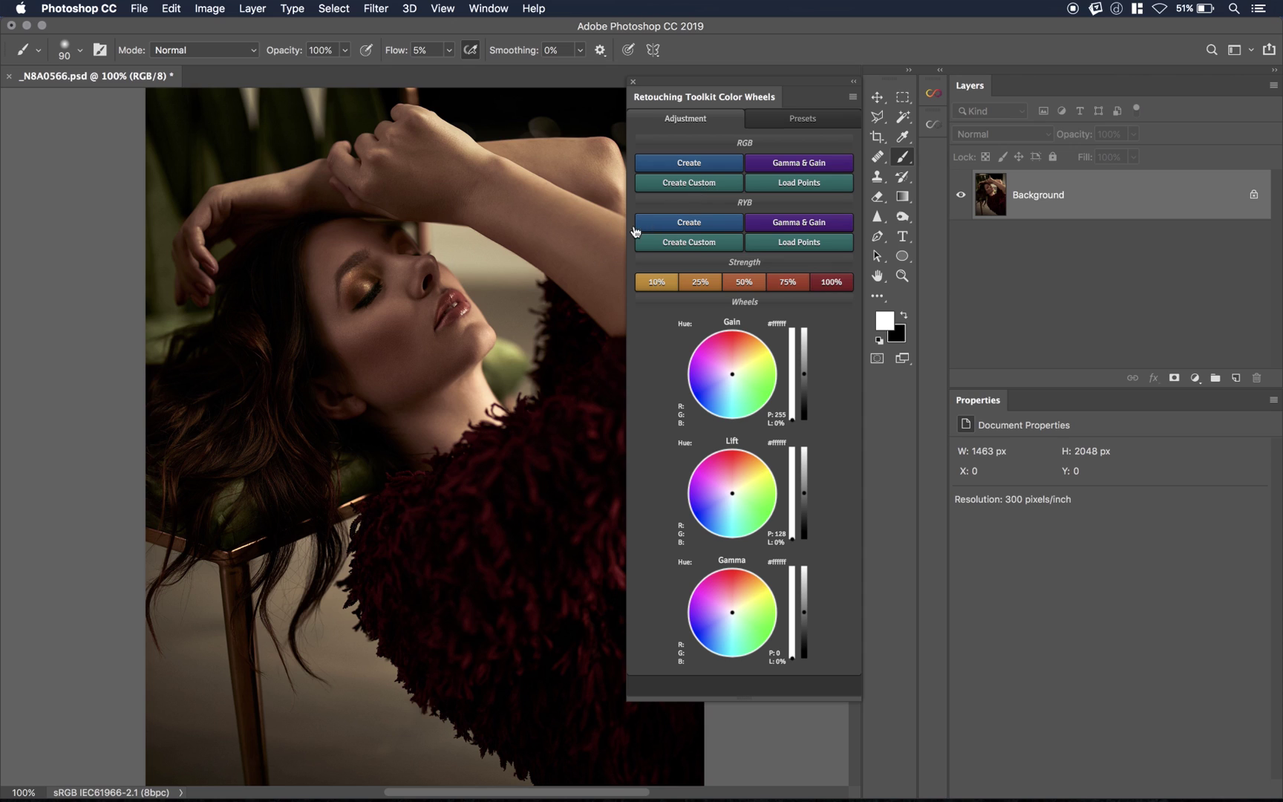
- Create a new RGB wheel curve layer and activate the curve's on-image adjustment tool
click(680, 163)
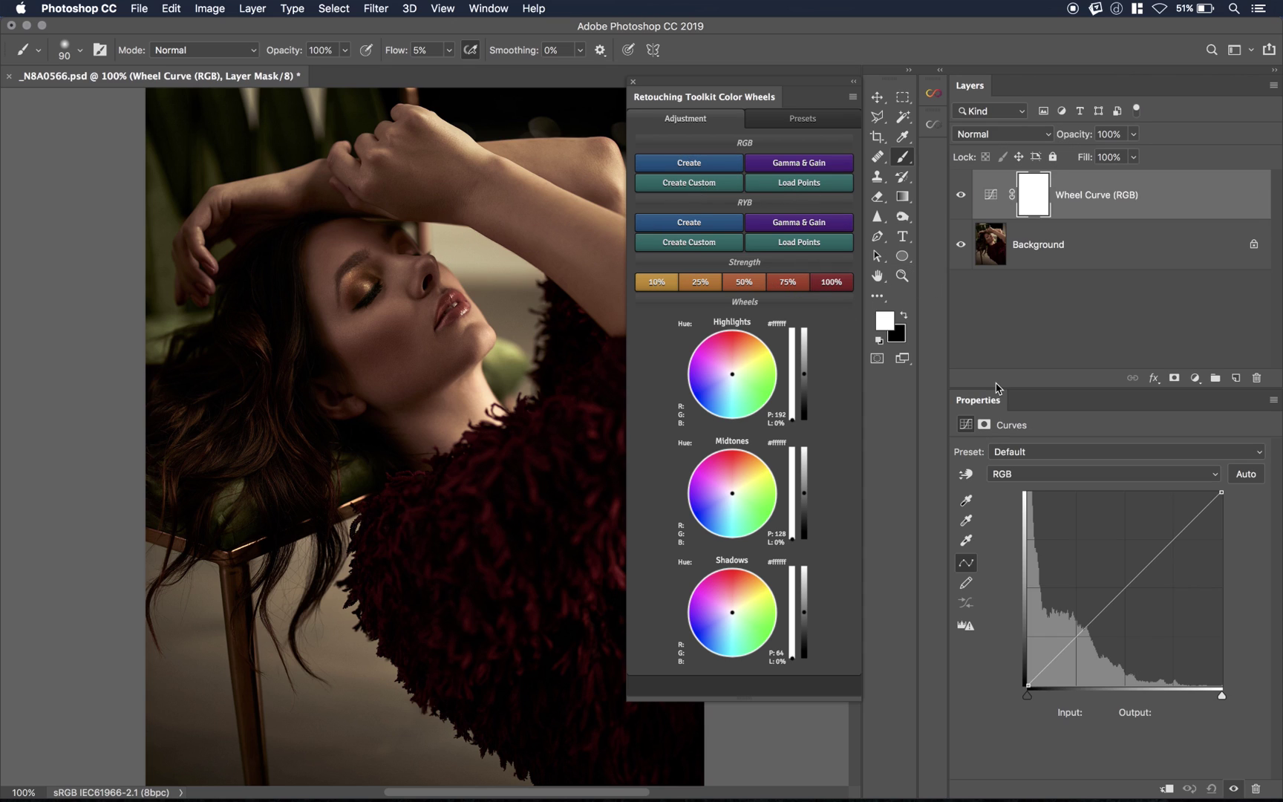
click(966, 477)
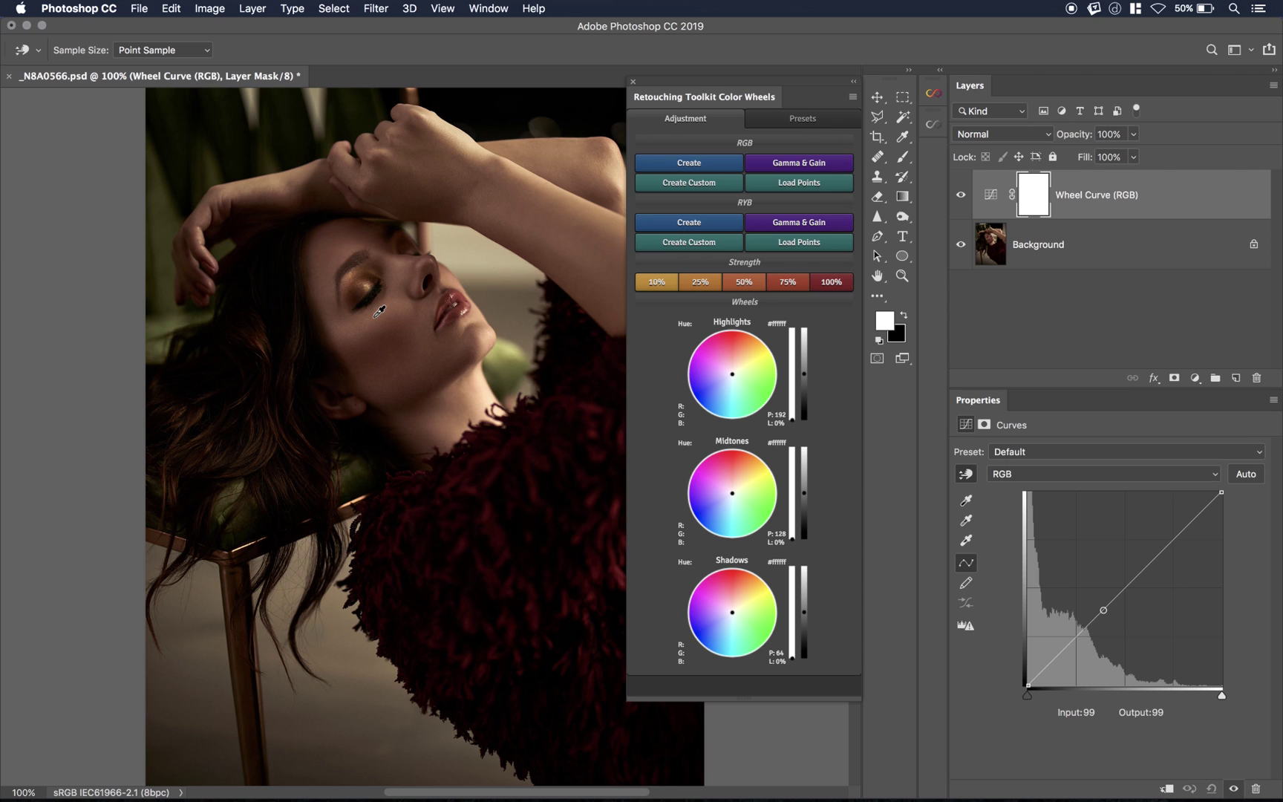
- Sample curve points 74, 99, 115 and 130 from the face and arms and load them as custom color wheels
click(379, 311)
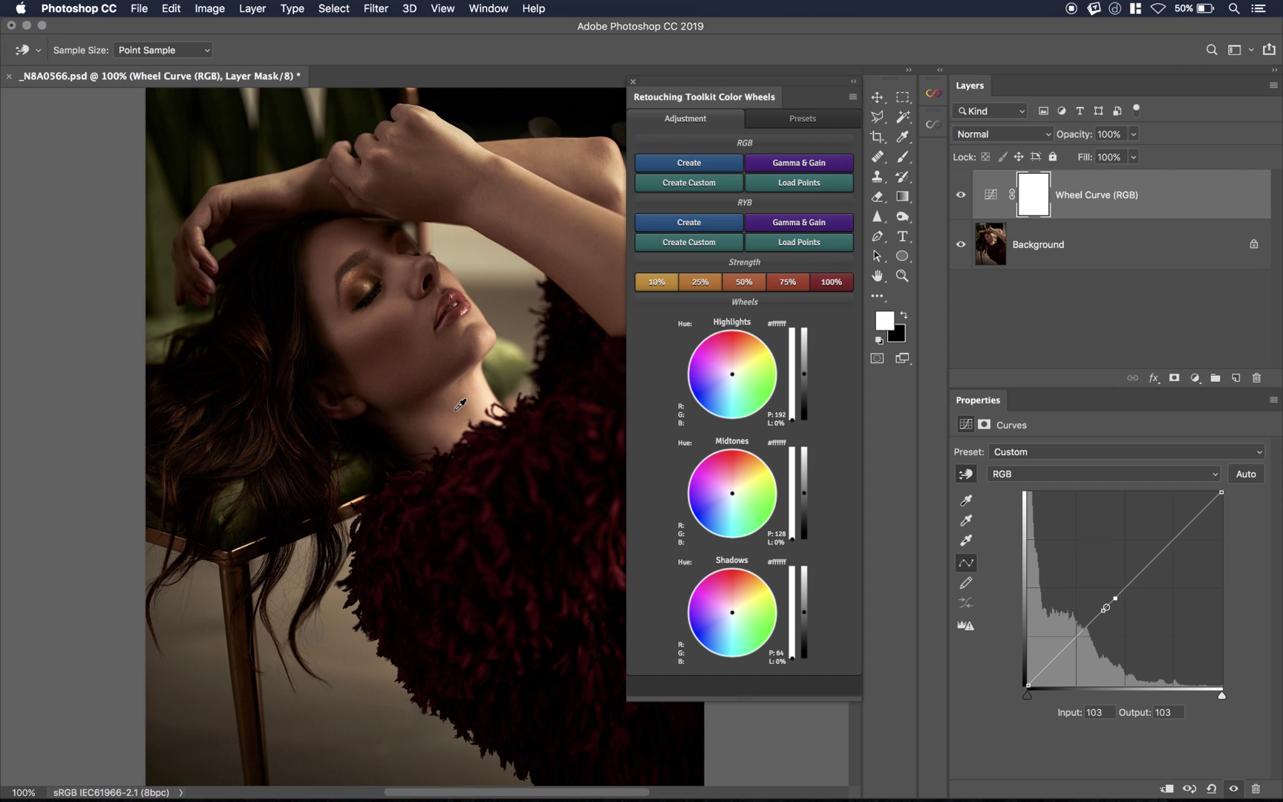
click(535, 196)
click(324, 276)
click(568, 150)
click(1101, 612)
click(803, 185)
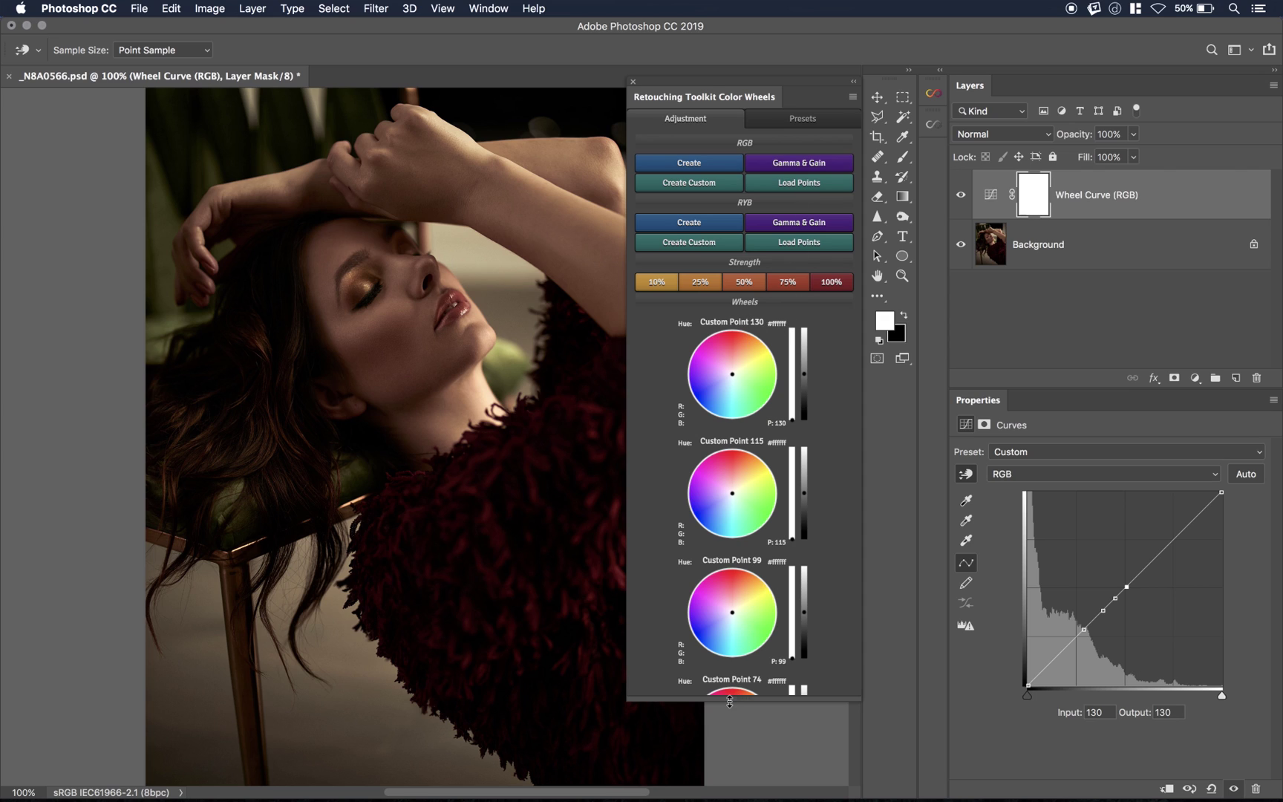
drag(730, 701, 713, 799)
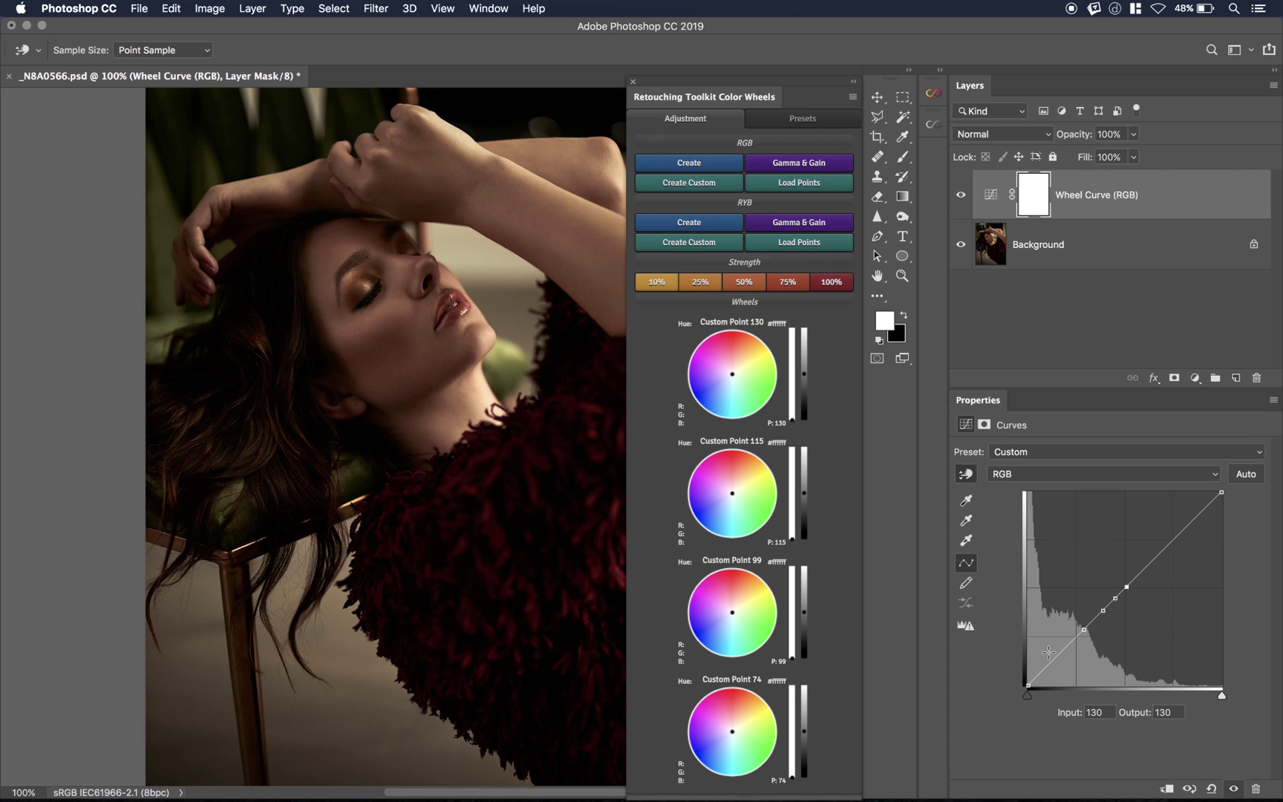
- Try blue, yellow, magenta and yellow tints on custom points 130, 115, 99 and 74 at 10% strength, then delete the curve layer
drag(731, 377, 724, 382)
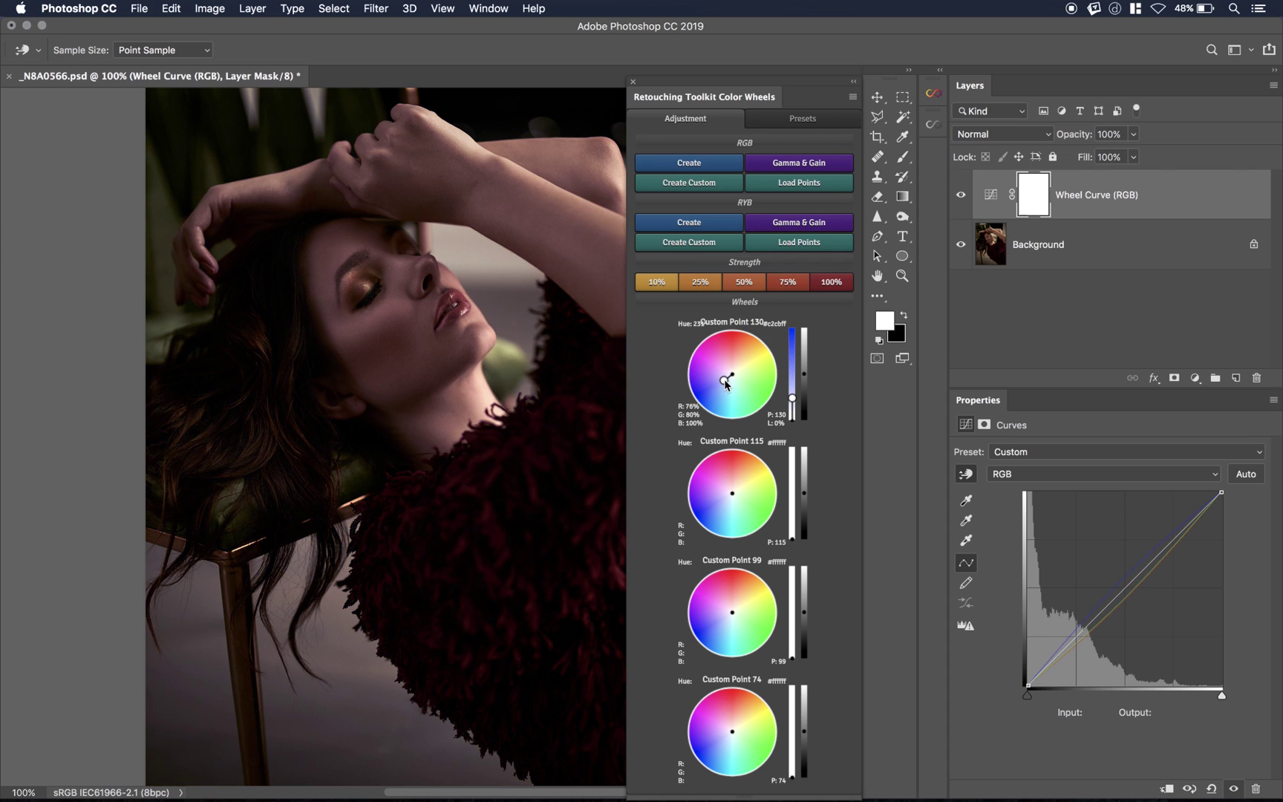
drag(732, 493, 737, 490)
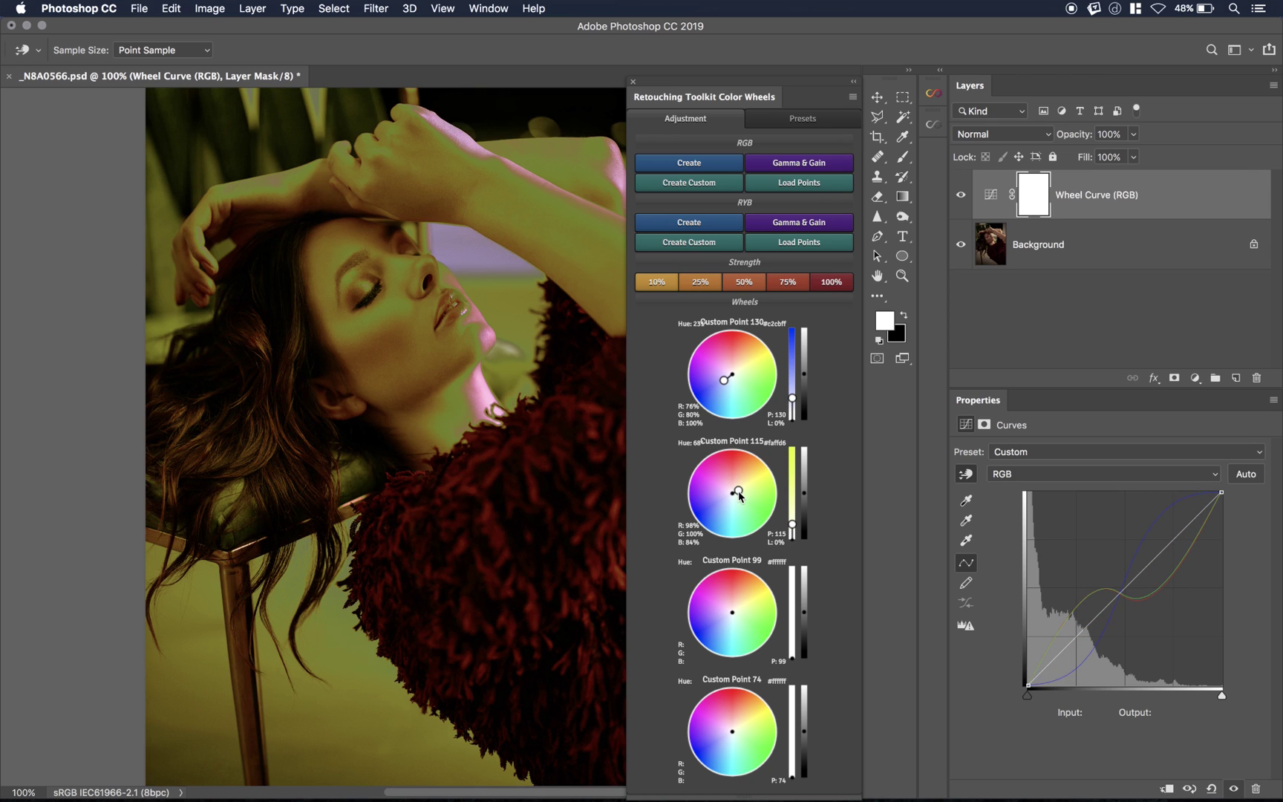
drag(726, 599, 725, 605)
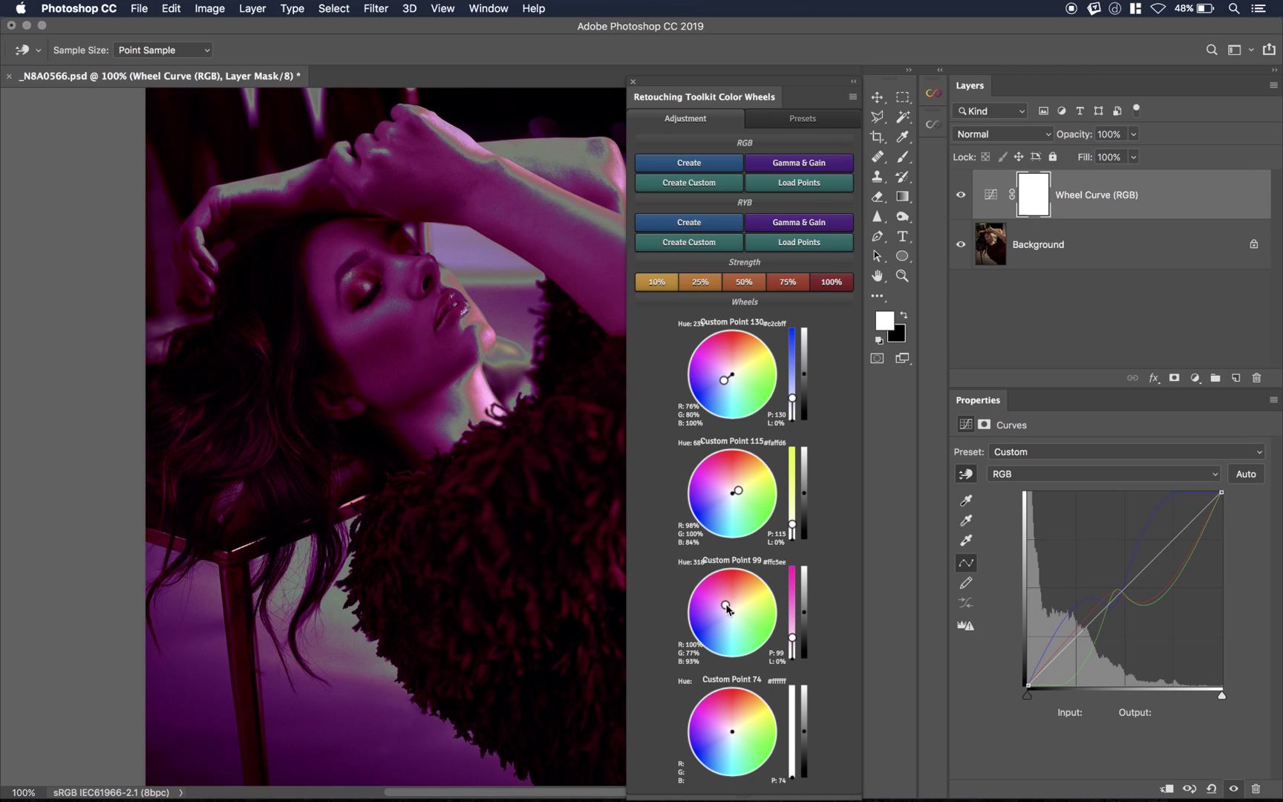
drag(737, 726, 738, 725)
click(672, 286)
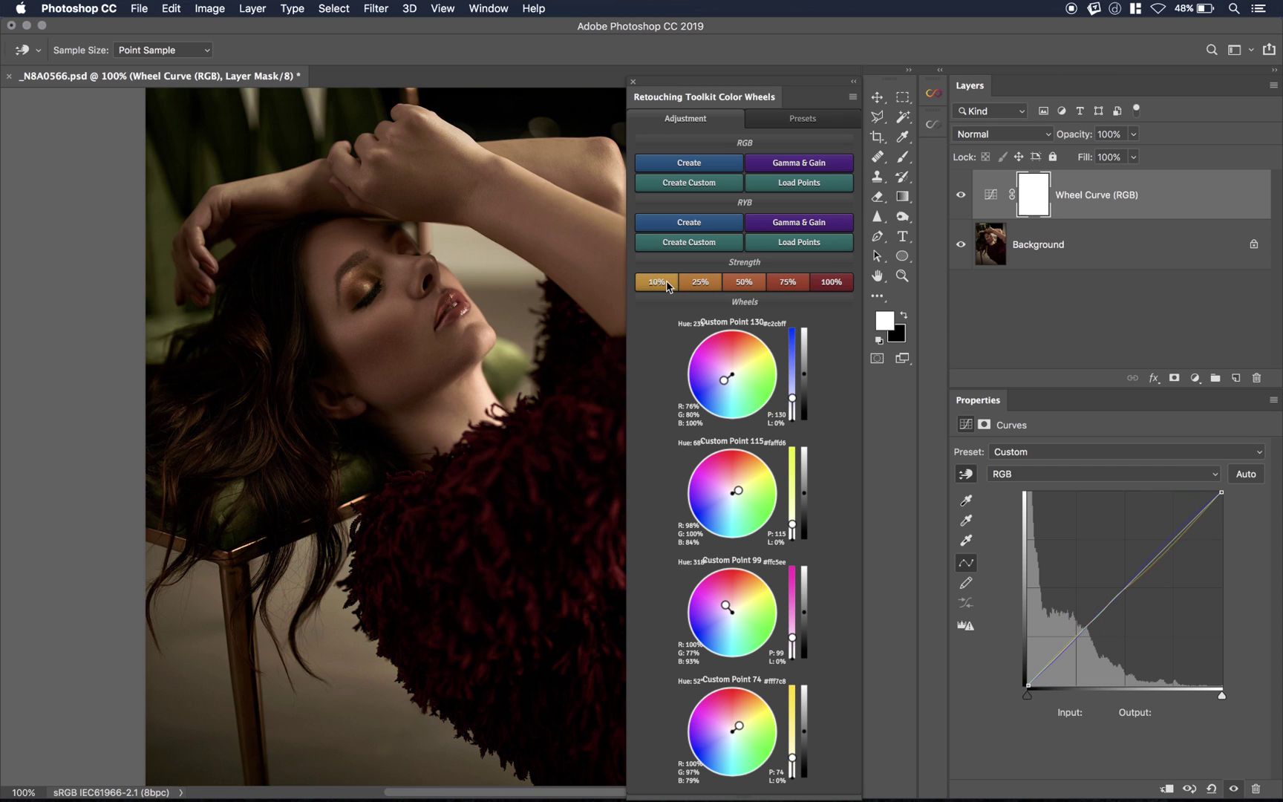
mouse_move(724, 380)
mouse_down()
mouse_move(709, 377)
mouse_move(711, 344)
mouse_move(713, 375)
mouse_up()
key(BackSpace)
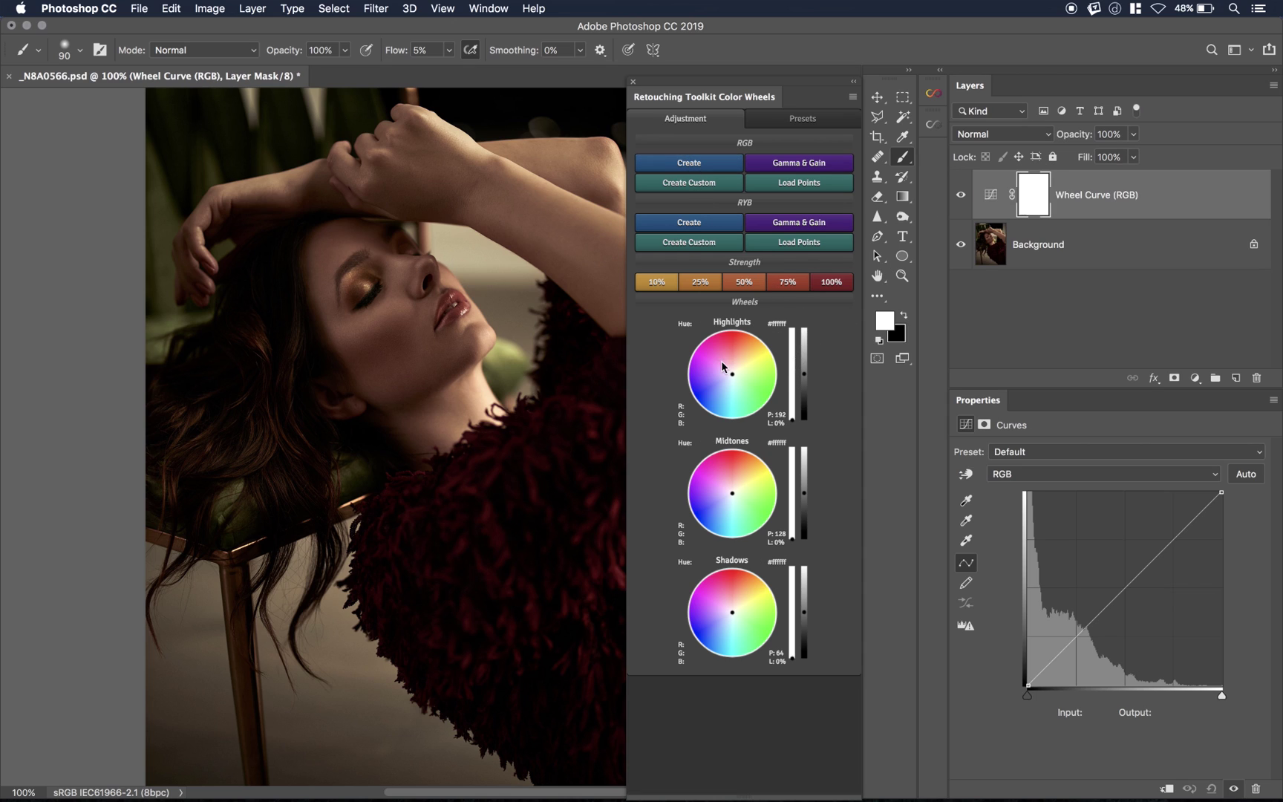
- Try a teal highlights color at hue 169° (#2dffda) on a fresh RGB wheel curve using the color picker
click(777, 331)
click(939, 635)
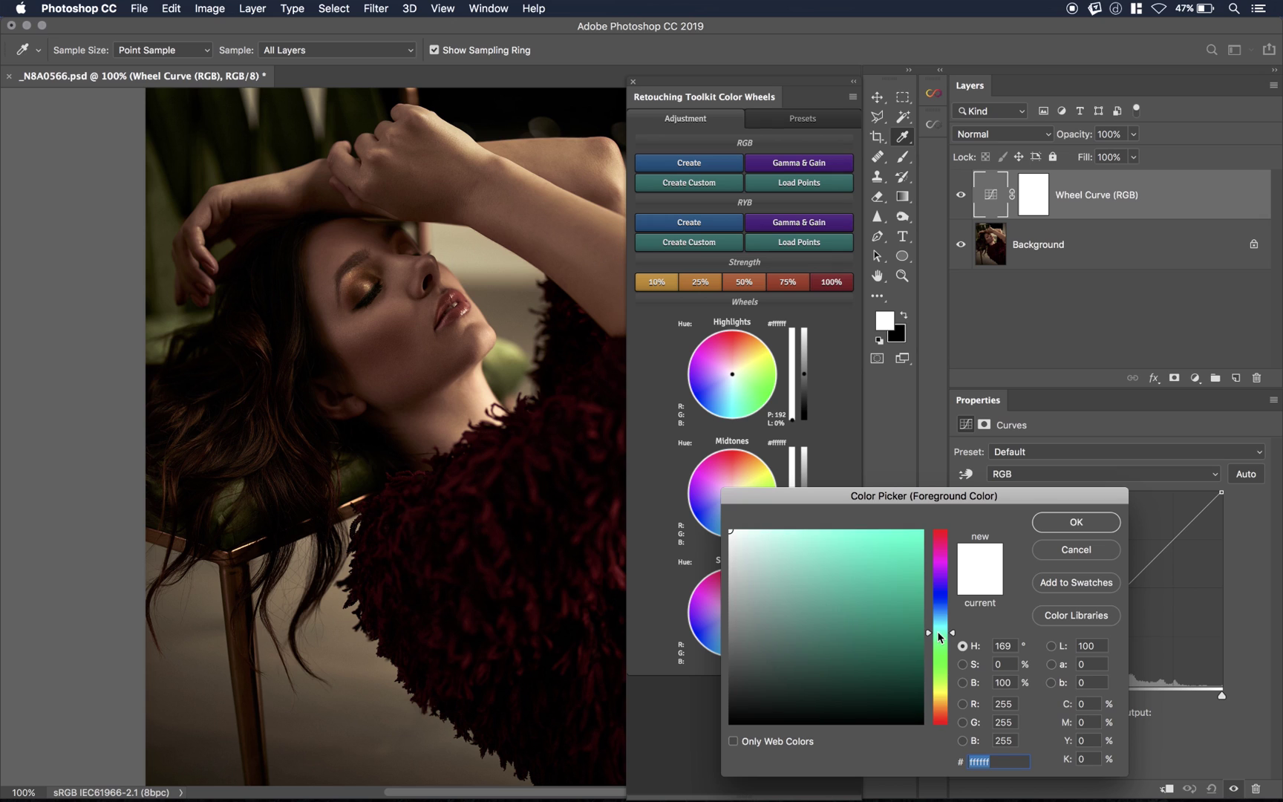
click(887, 583)
click(1069, 523)
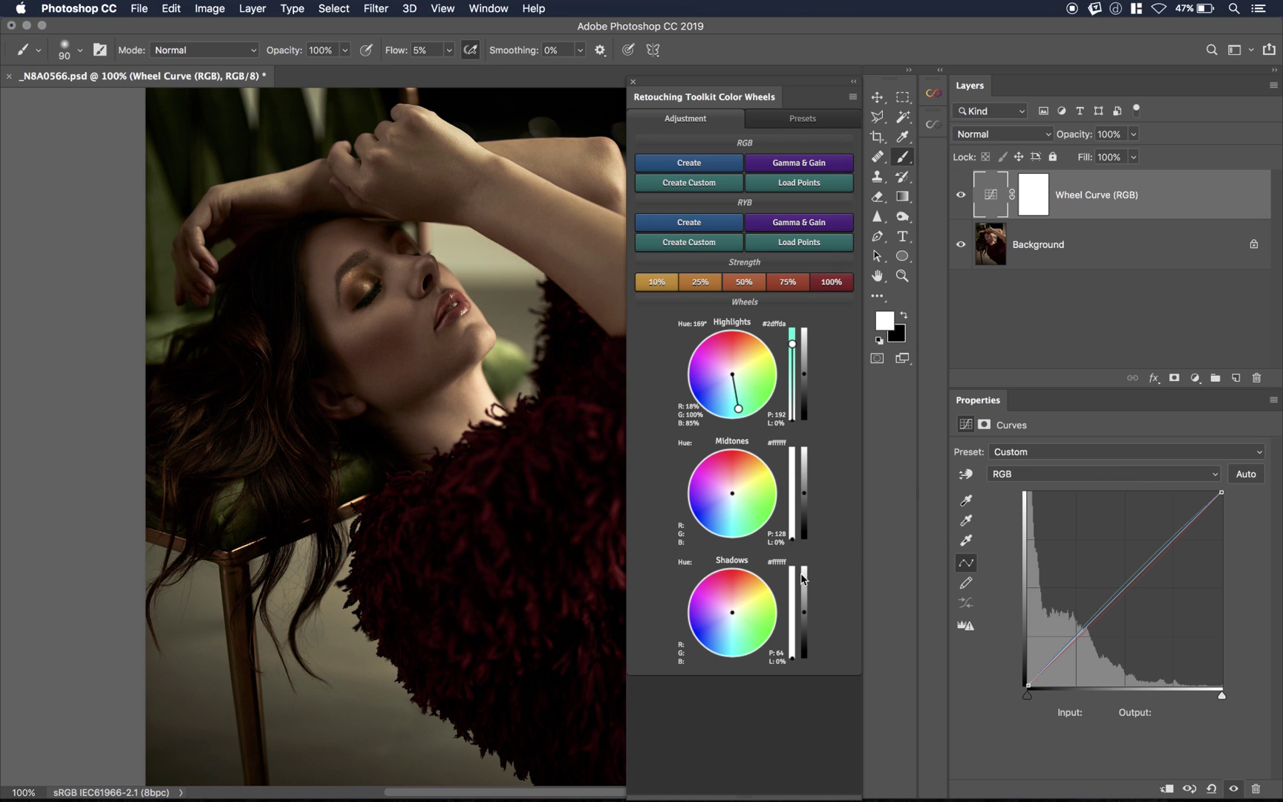
- Try a dark yellow shadows color at hue 44° (#504424), testing 50% strength before settling on 25%
click(776, 562)
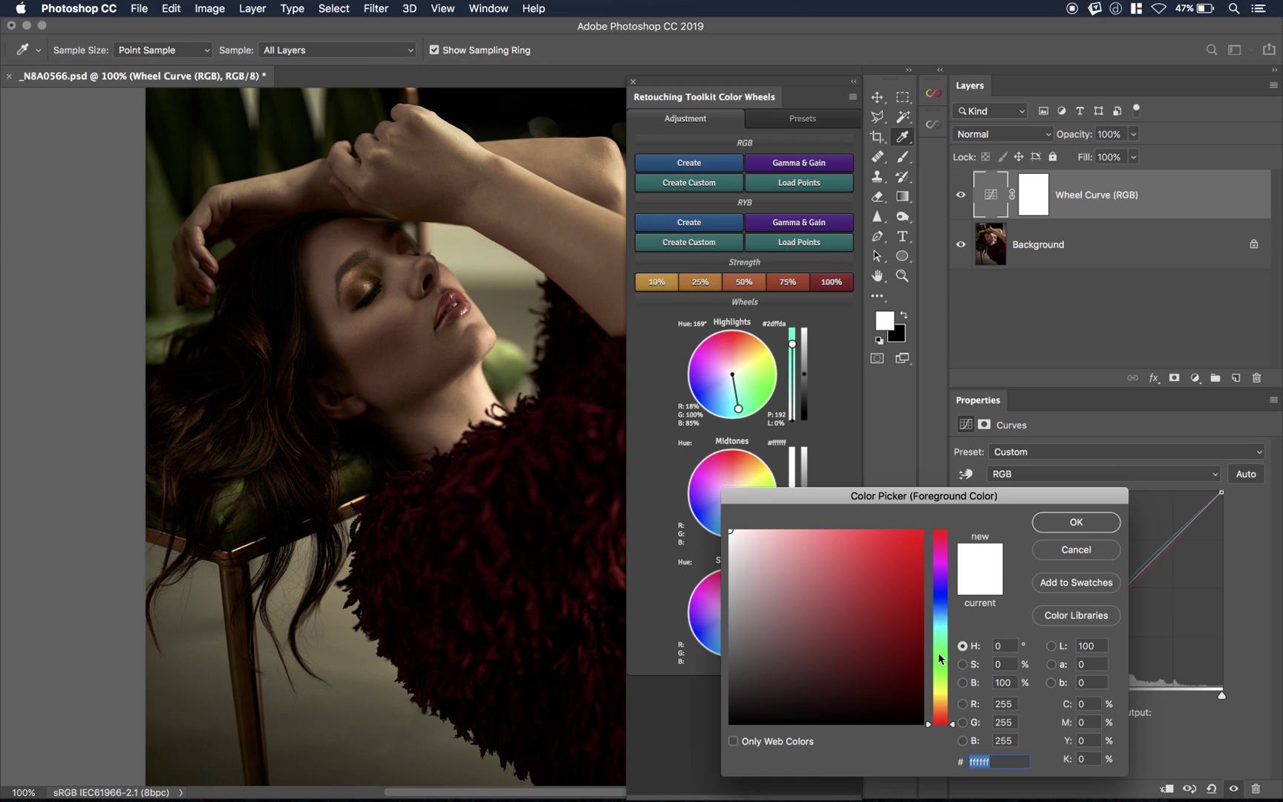
click(940, 701)
click(835, 663)
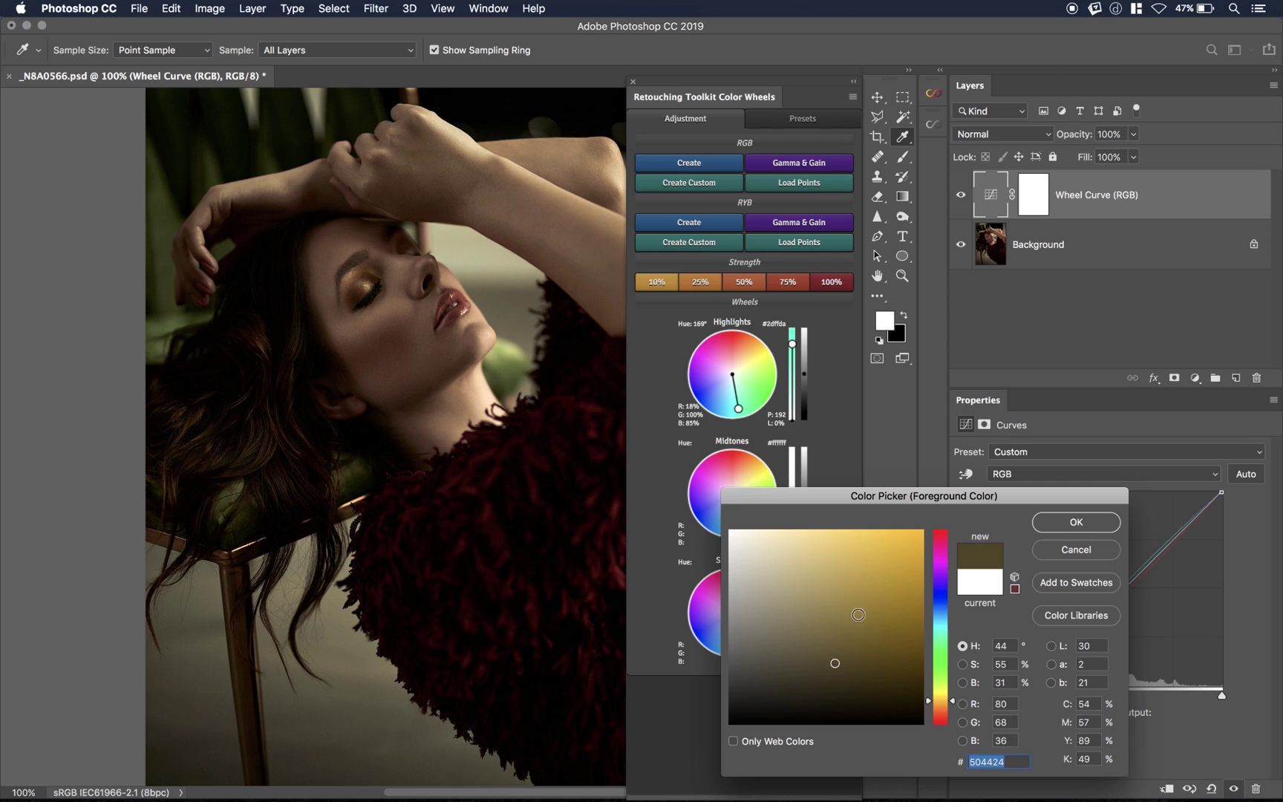
click(1073, 523)
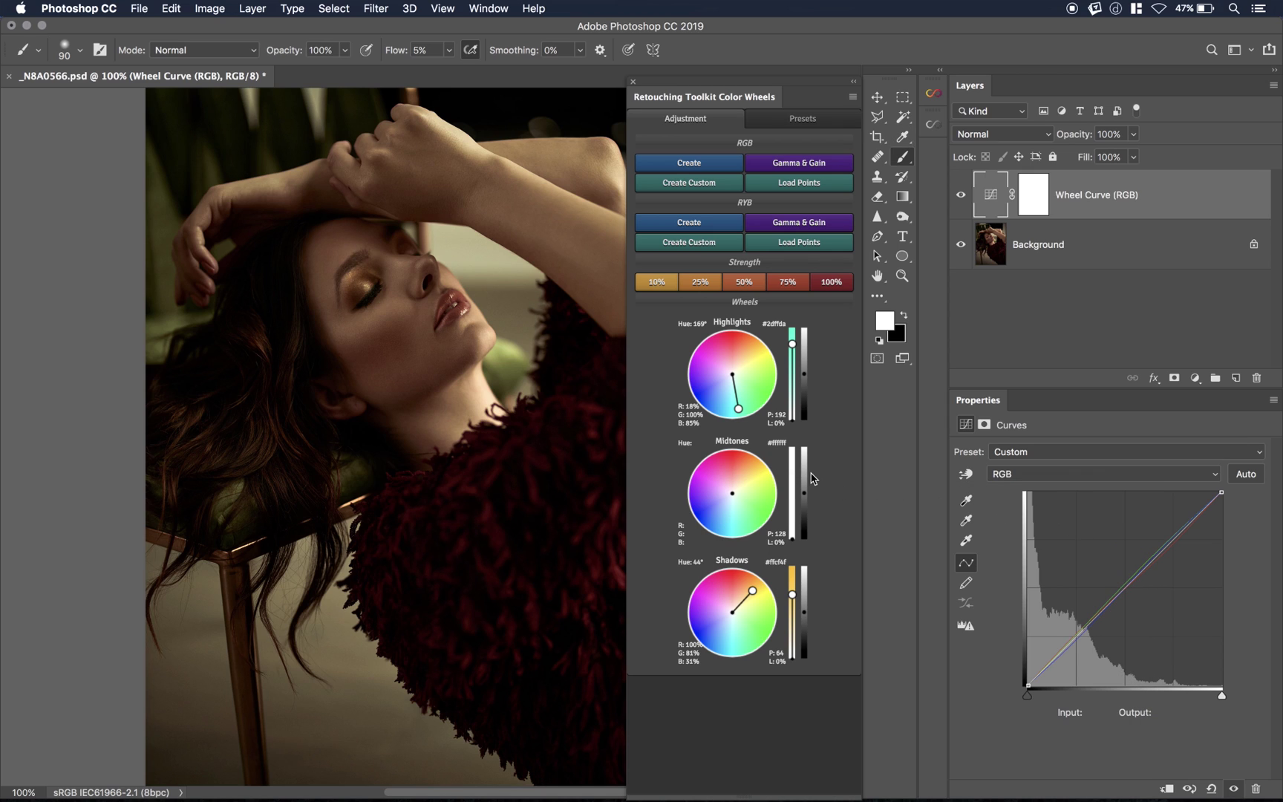
click(735, 281)
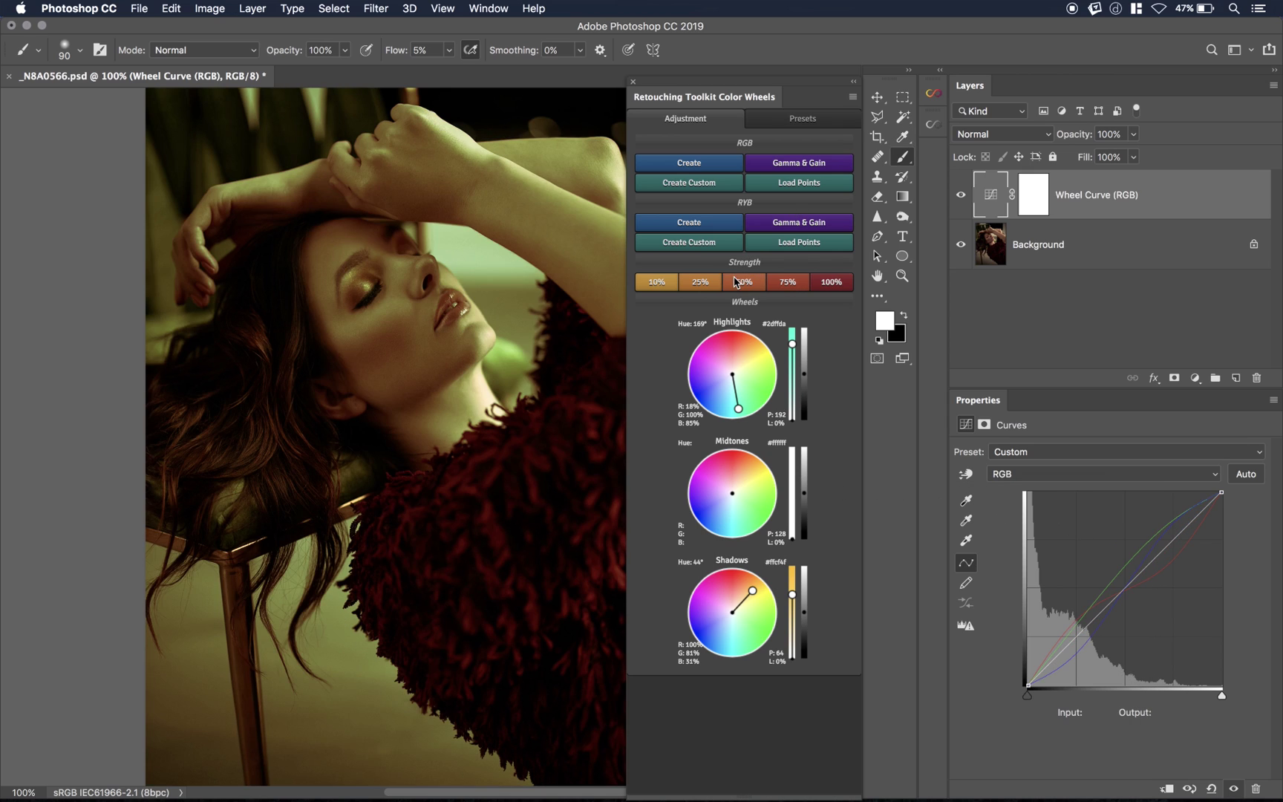
click(696, 287)
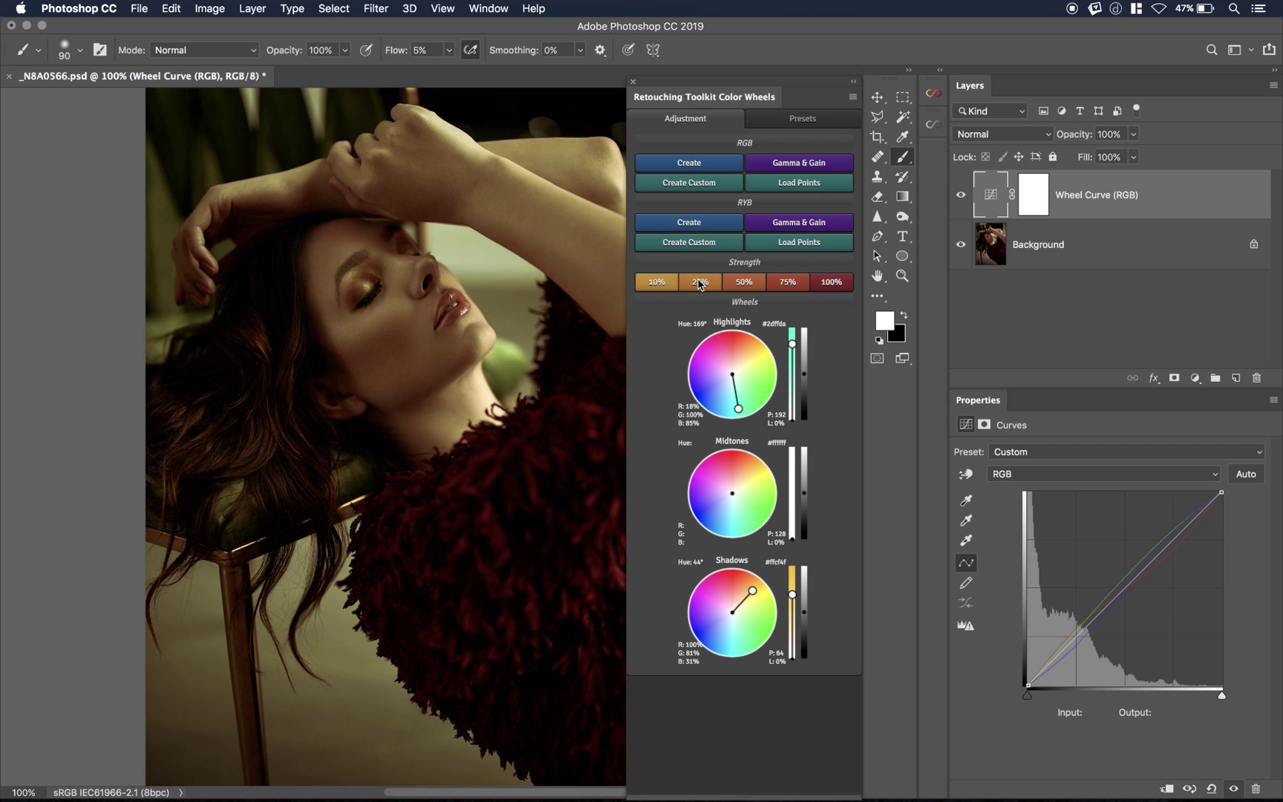
- Compare the image with and without the wheel curve layer, then delete the layer
click(962, 197)
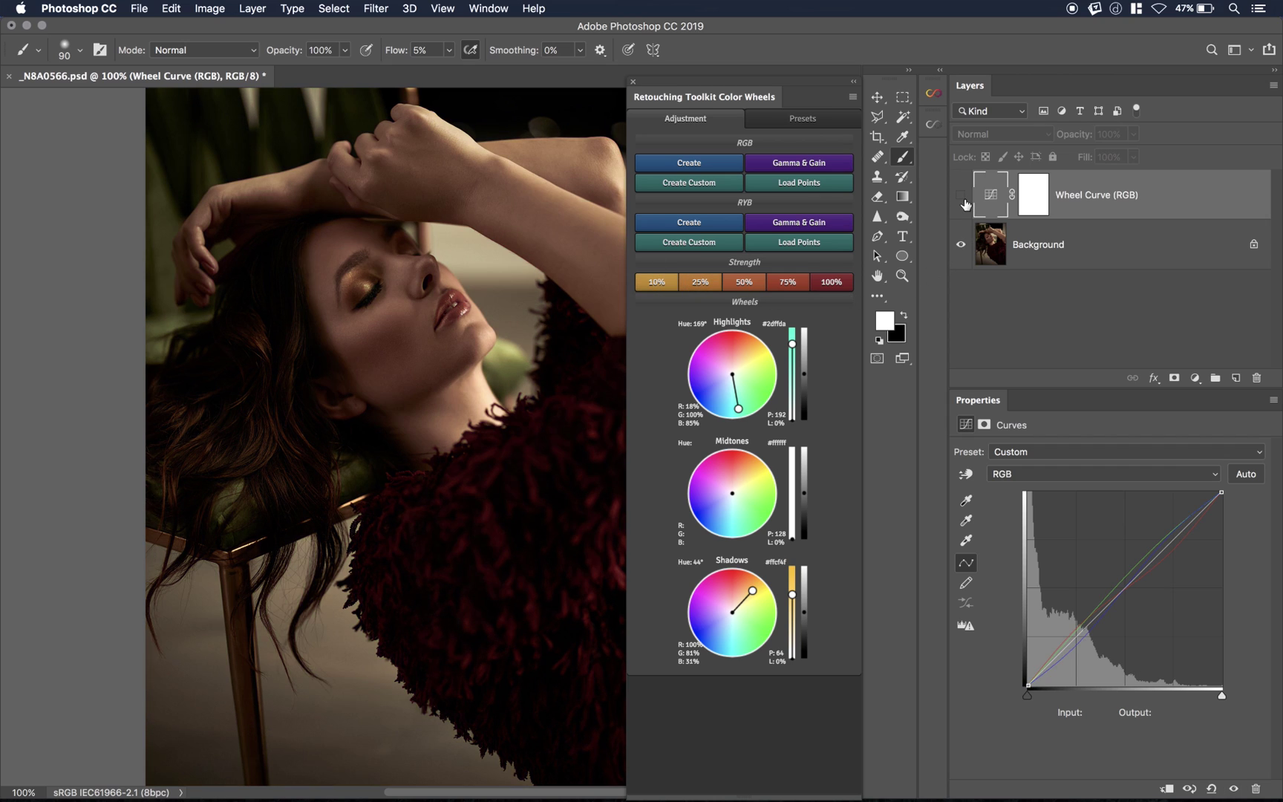
click(962, 198)
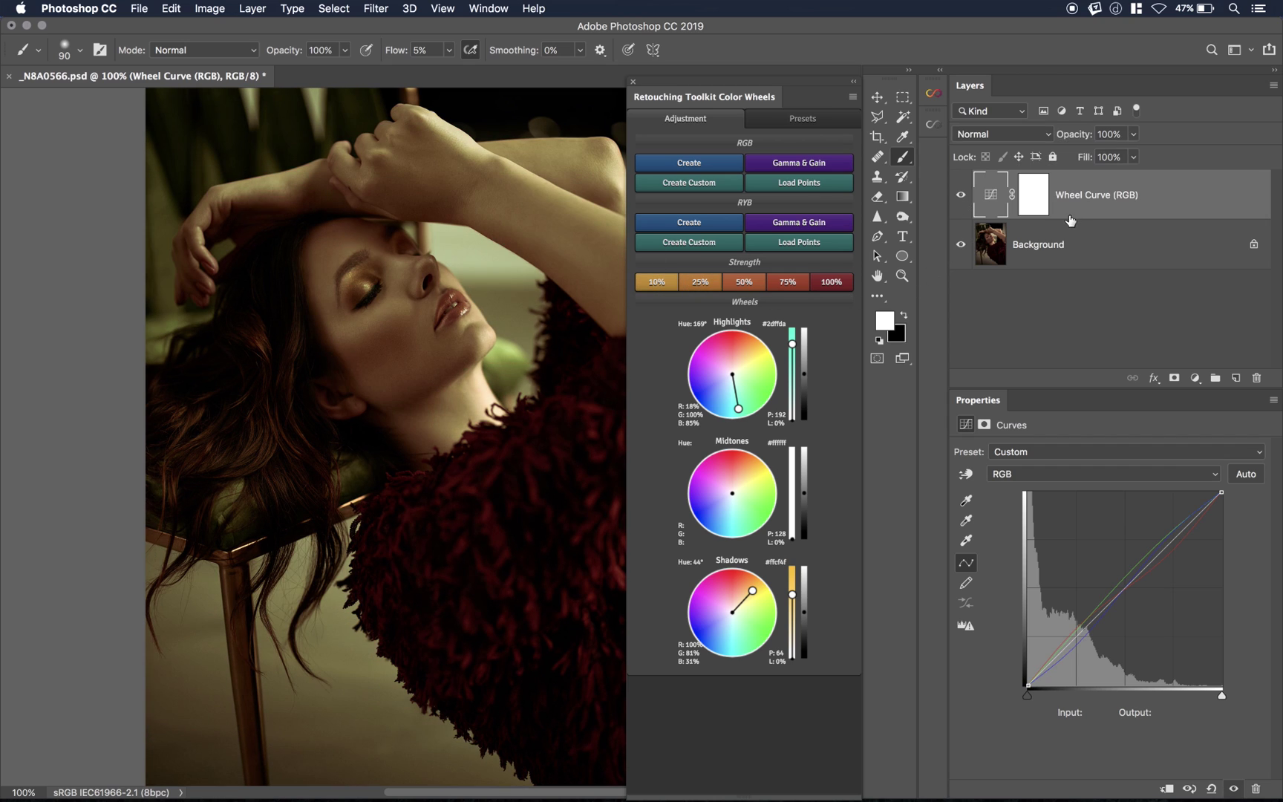
click(961, 195)
key(BackSpace)
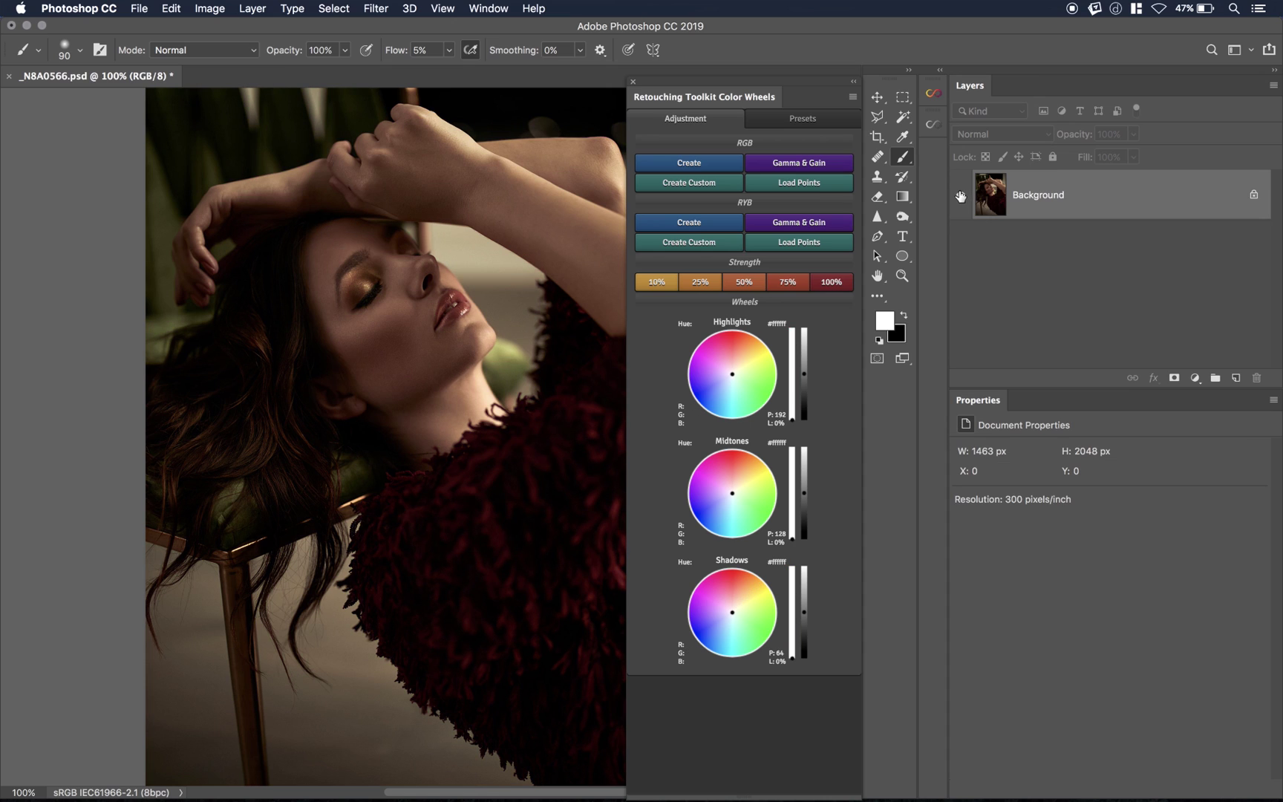
- Generate an Infinite Color grade above the background and look through its adjustment layers
click(933, 93)
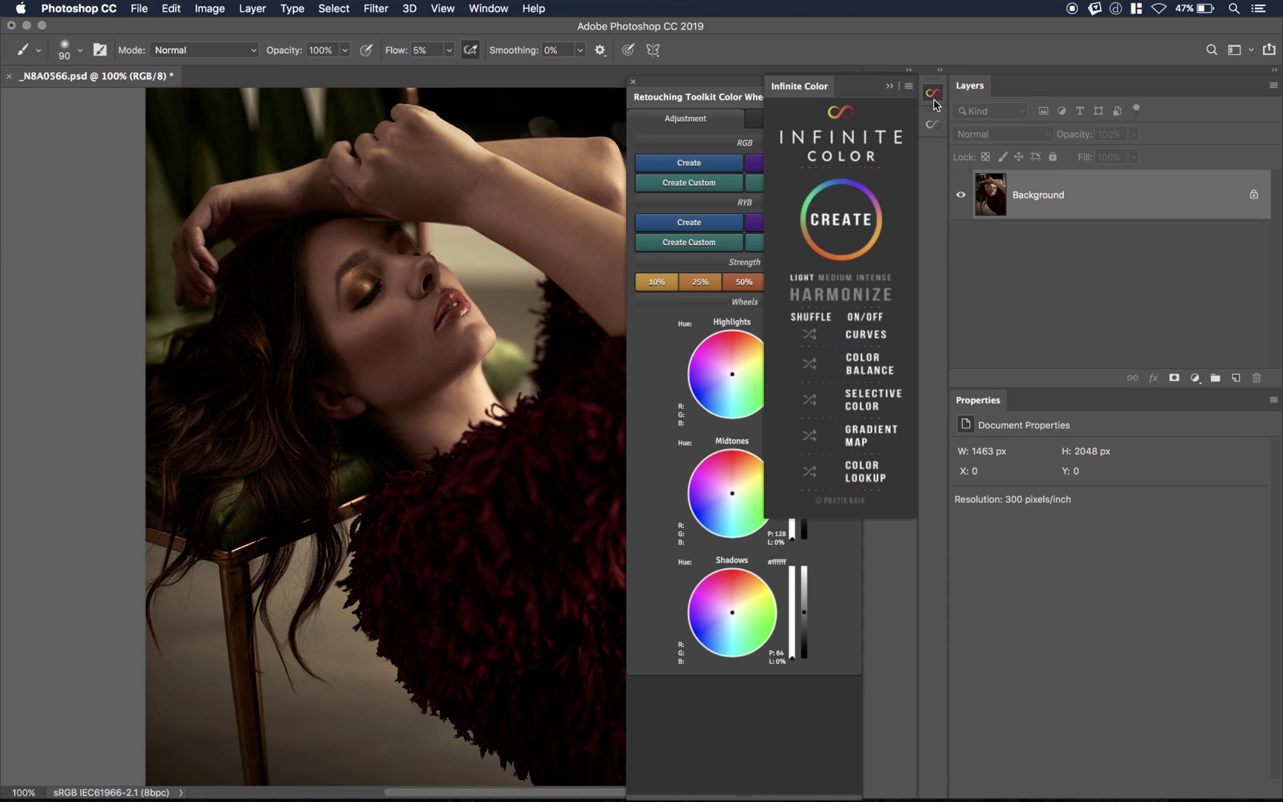
click(844, 221)
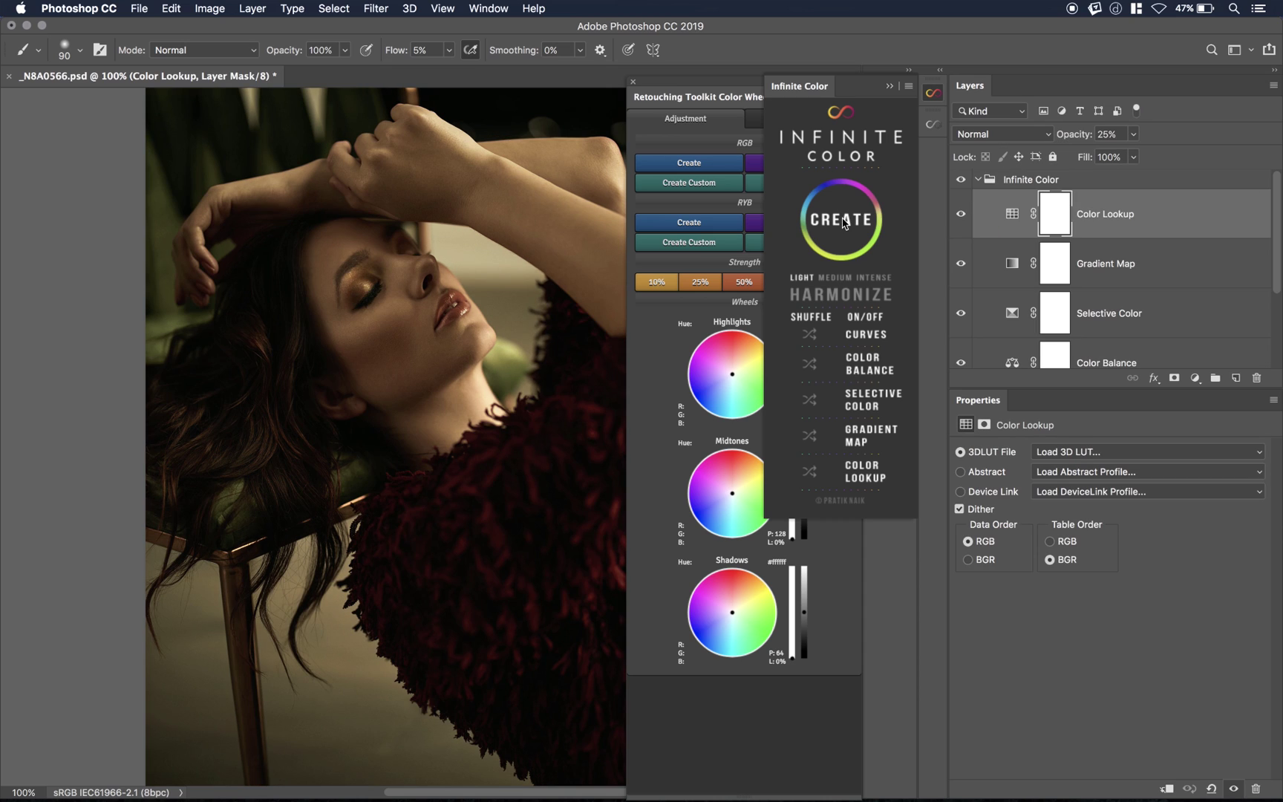
click(933, 97)
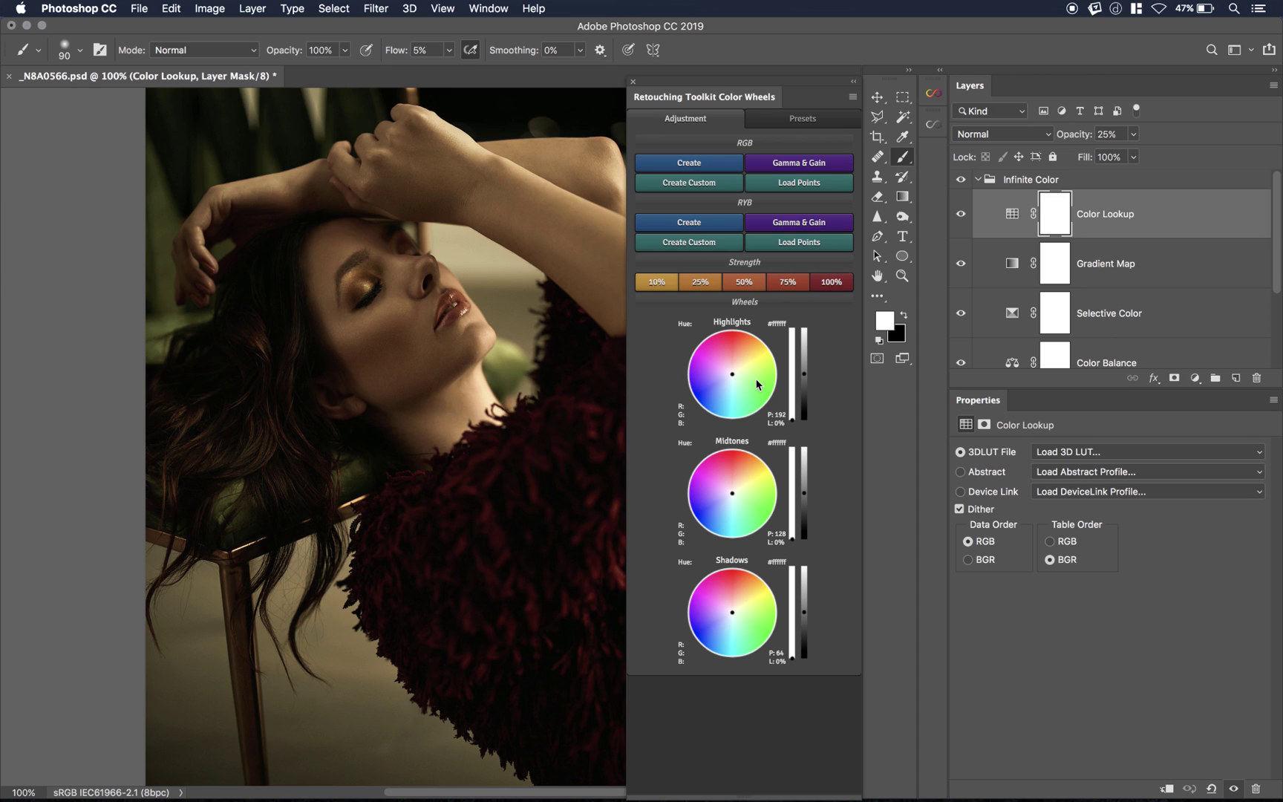
scroll(1169, 211, down, 3)
scroll(1169, 212, up, 3)
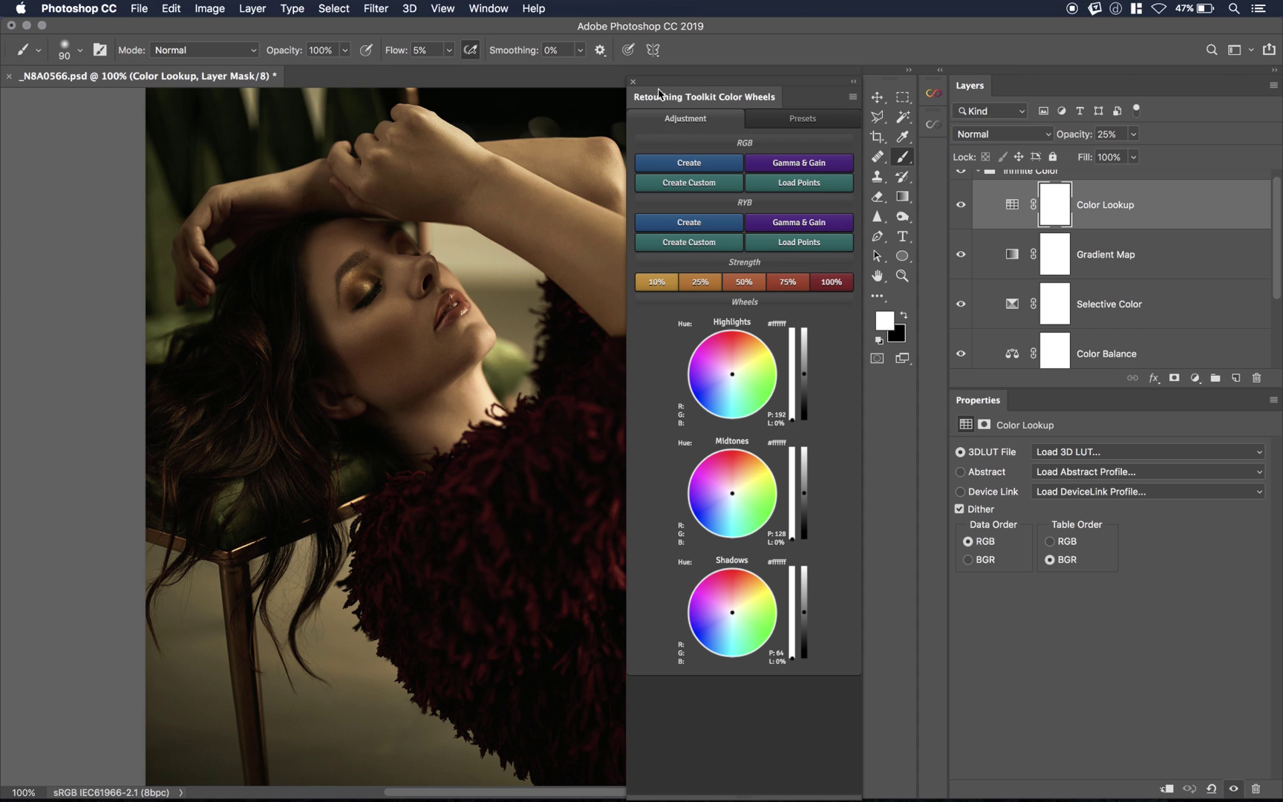
- Try an RGB wheel curve with violet-blue shadows at hue 253° above Color Lookup, then delete it and the Infinite Color group
click(688, 163)
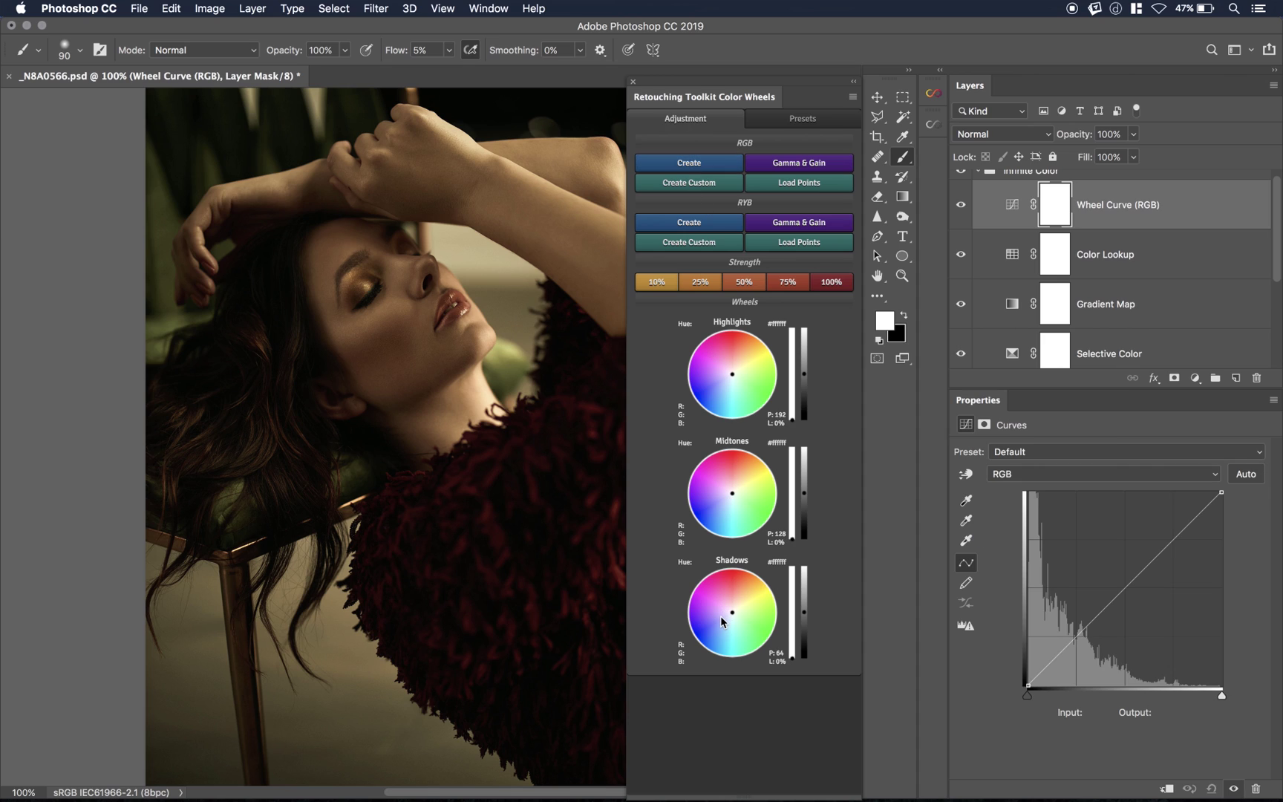
drag(721, 615, 712, 617)
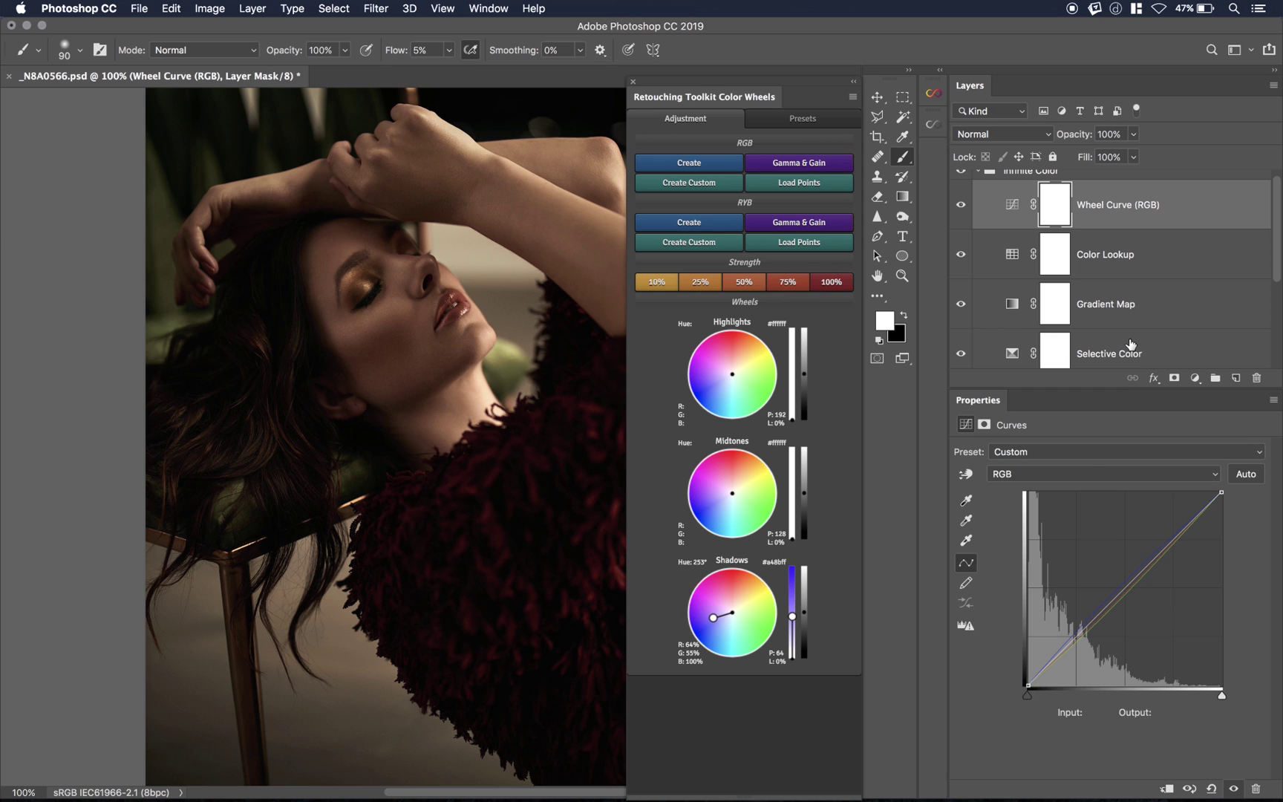
key(BackSpace)
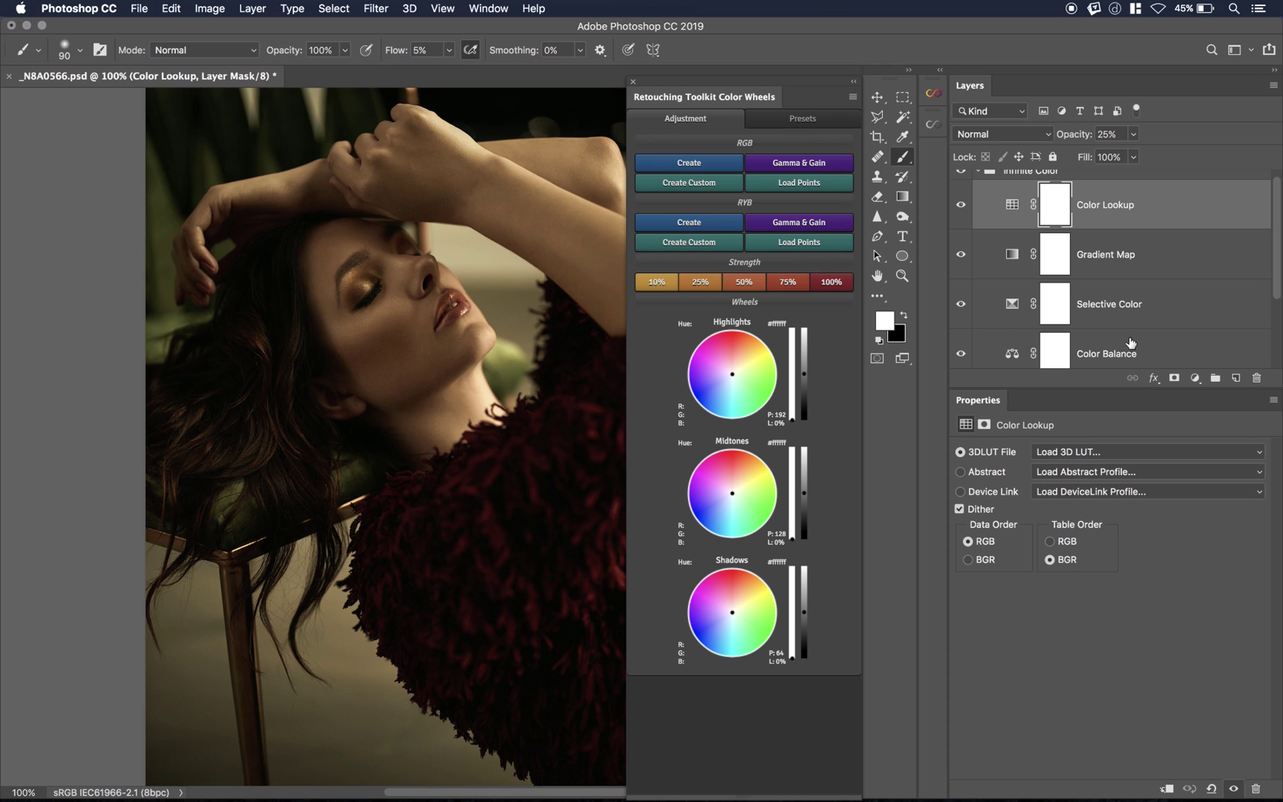
click(1105, 175)
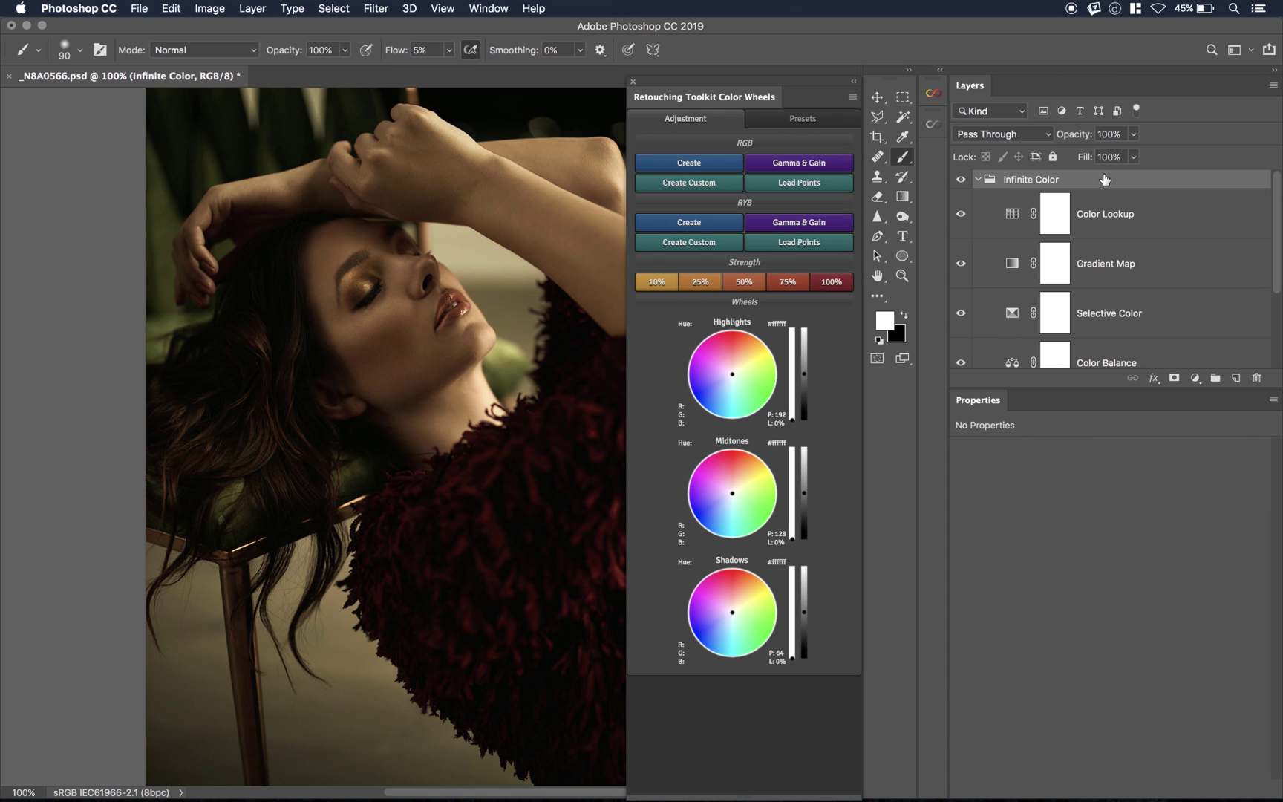
key(BackSpace)
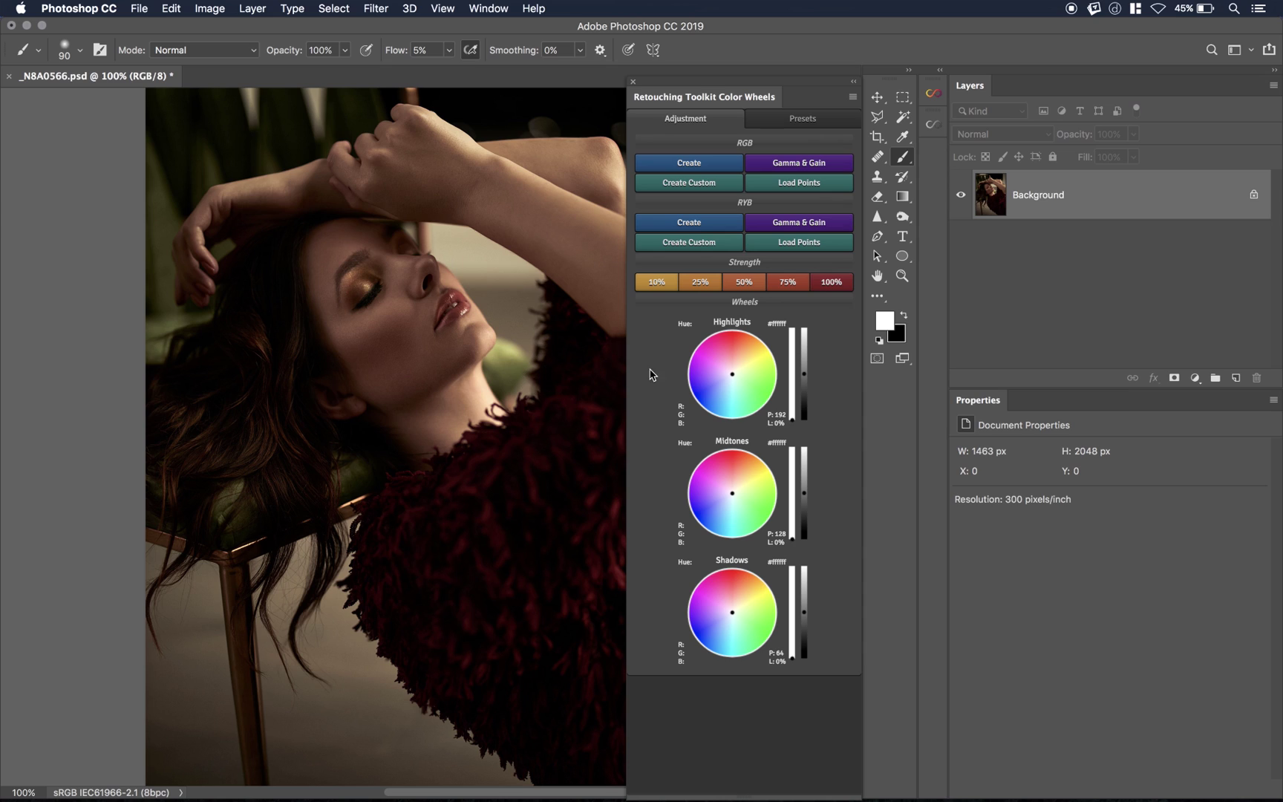
- Try a light blue midtones color at hue 196° (#17ade4) with 50% strength on the background alone
click(774, 446)
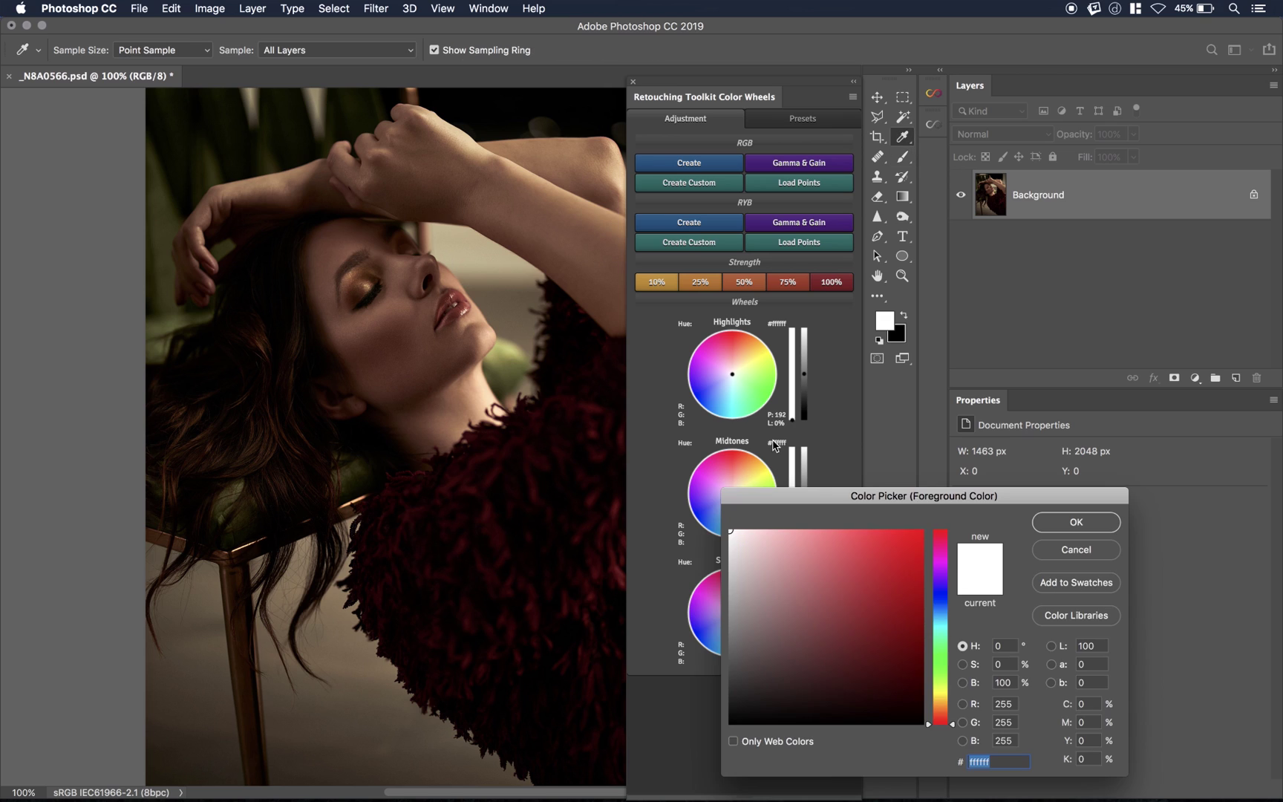
click(940, 617)
click(904, 550)
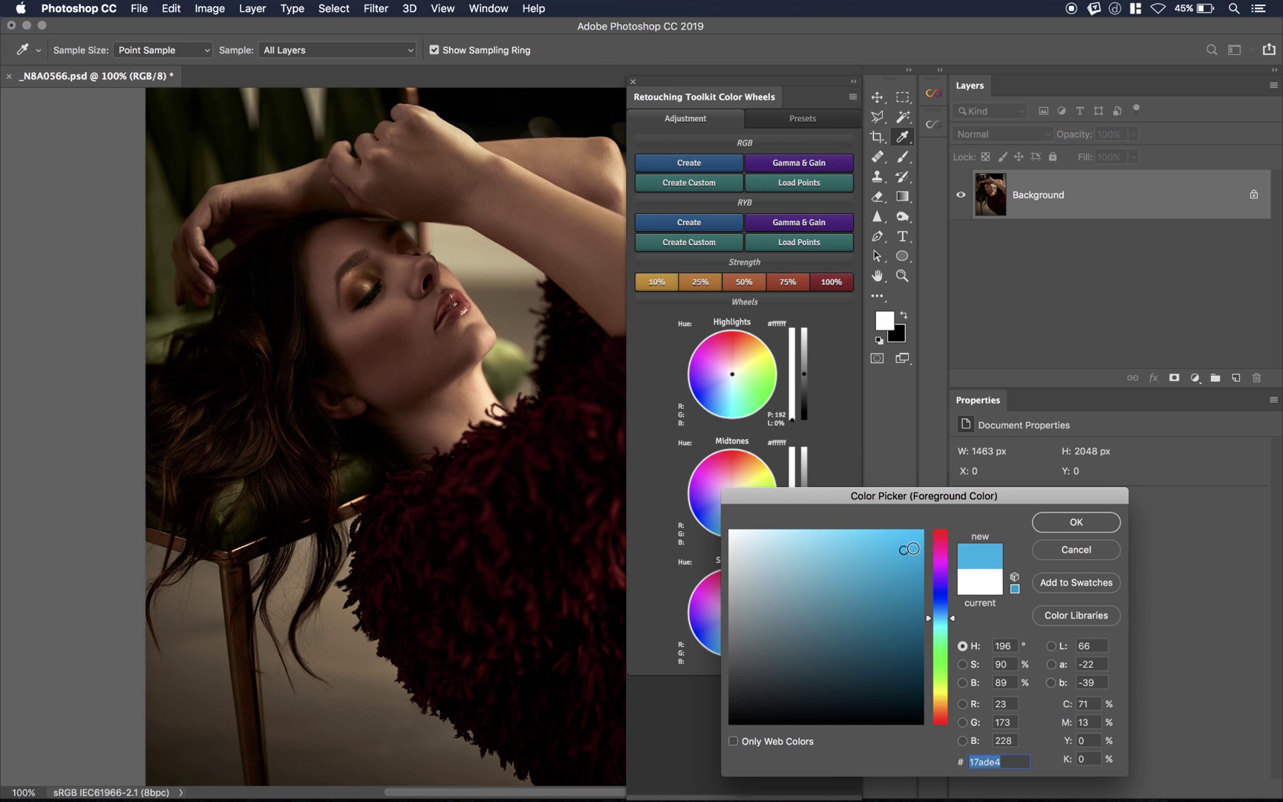
click(1076, 522)
click(755, 288)
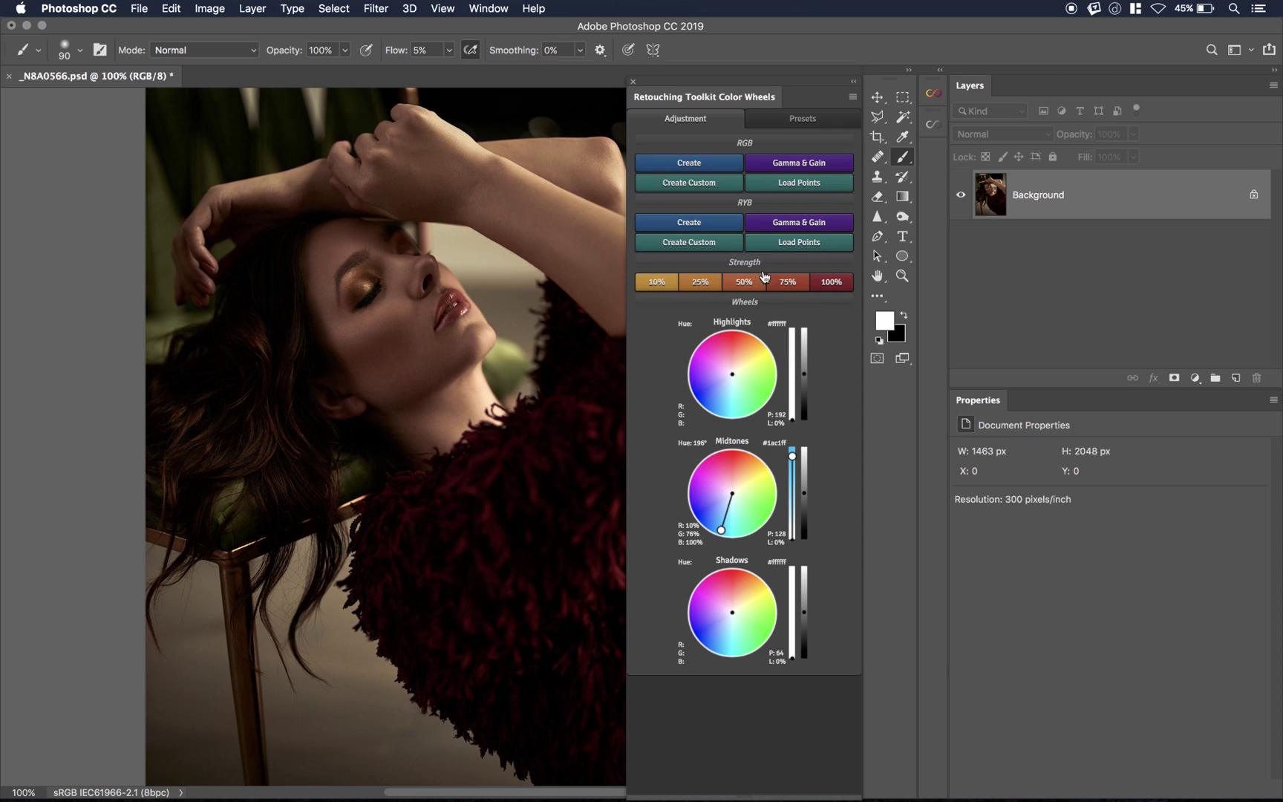
- Create an RGB wheel curve layer and set its midtones color to deep blue at hue 244° (#200fff)
click(705, 167)
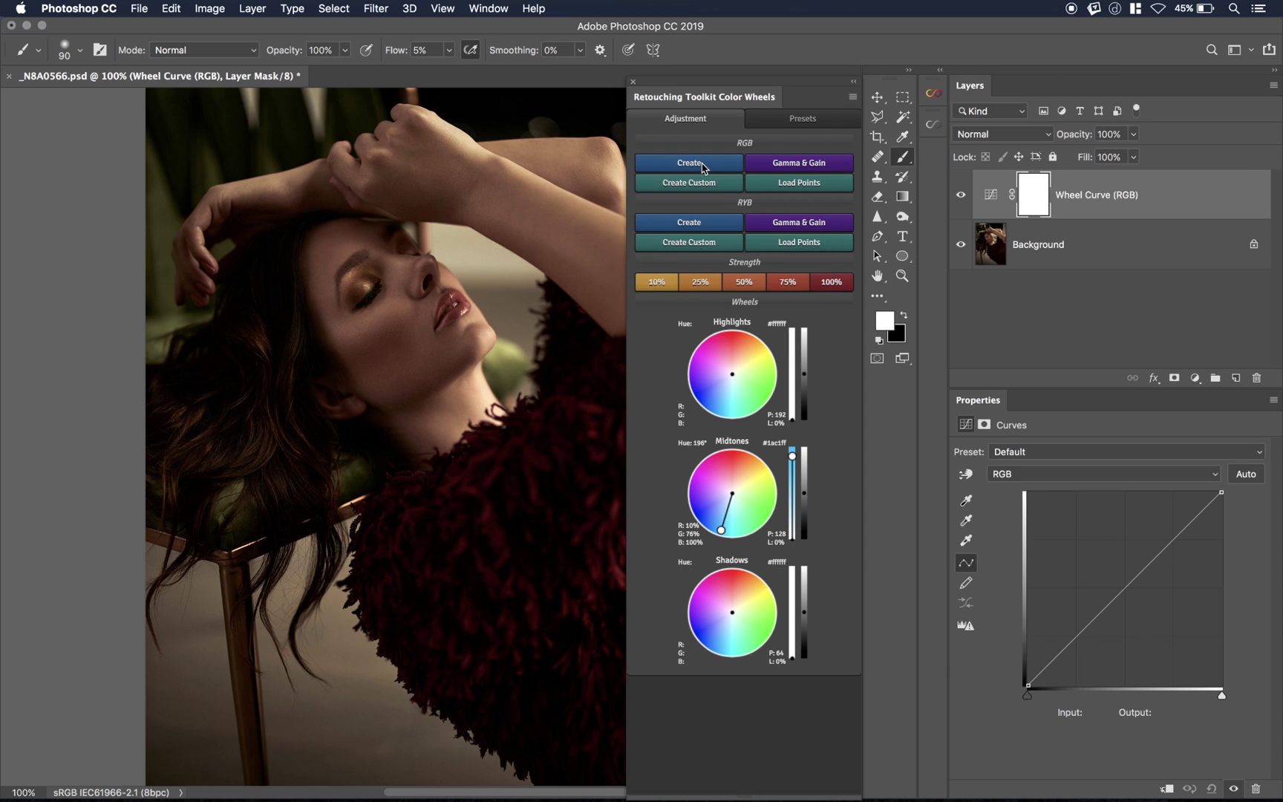
click(773, 447)
click(942, 594)
click(912, 530)
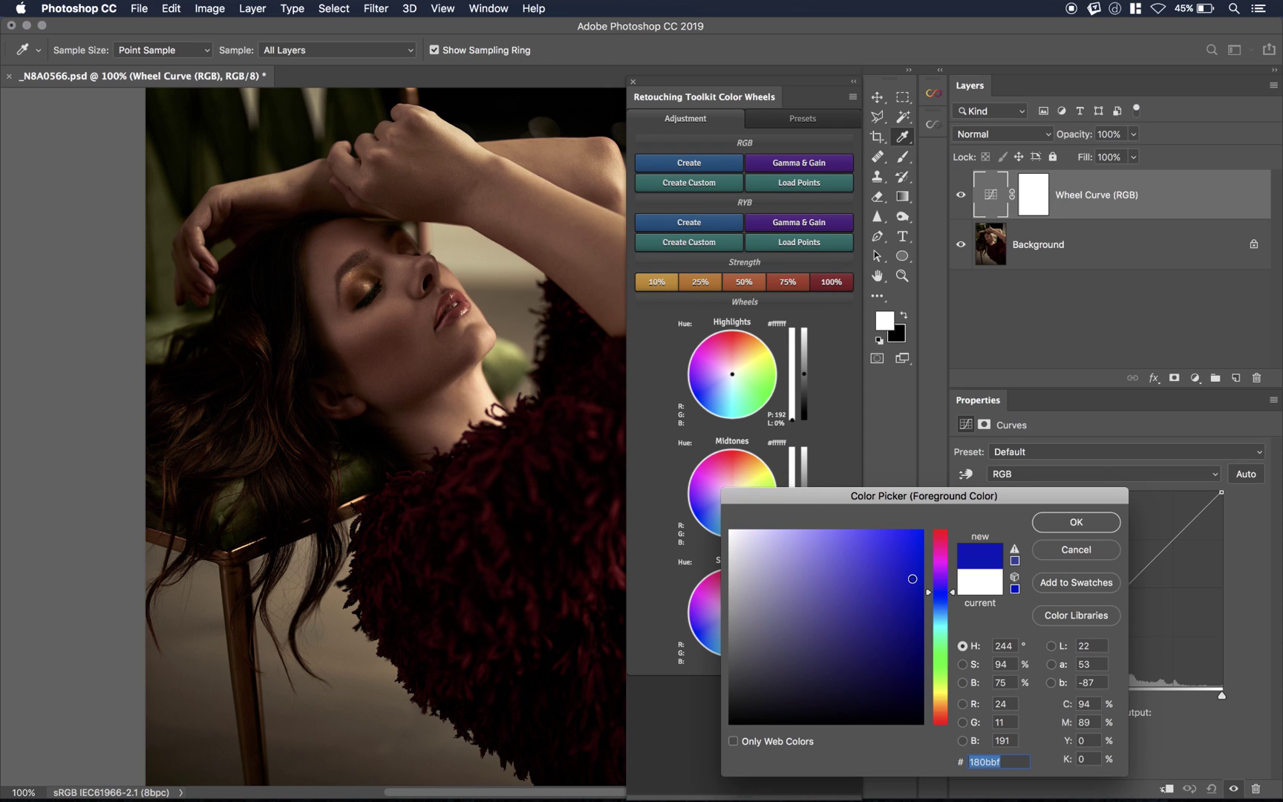
click(1069, 523)
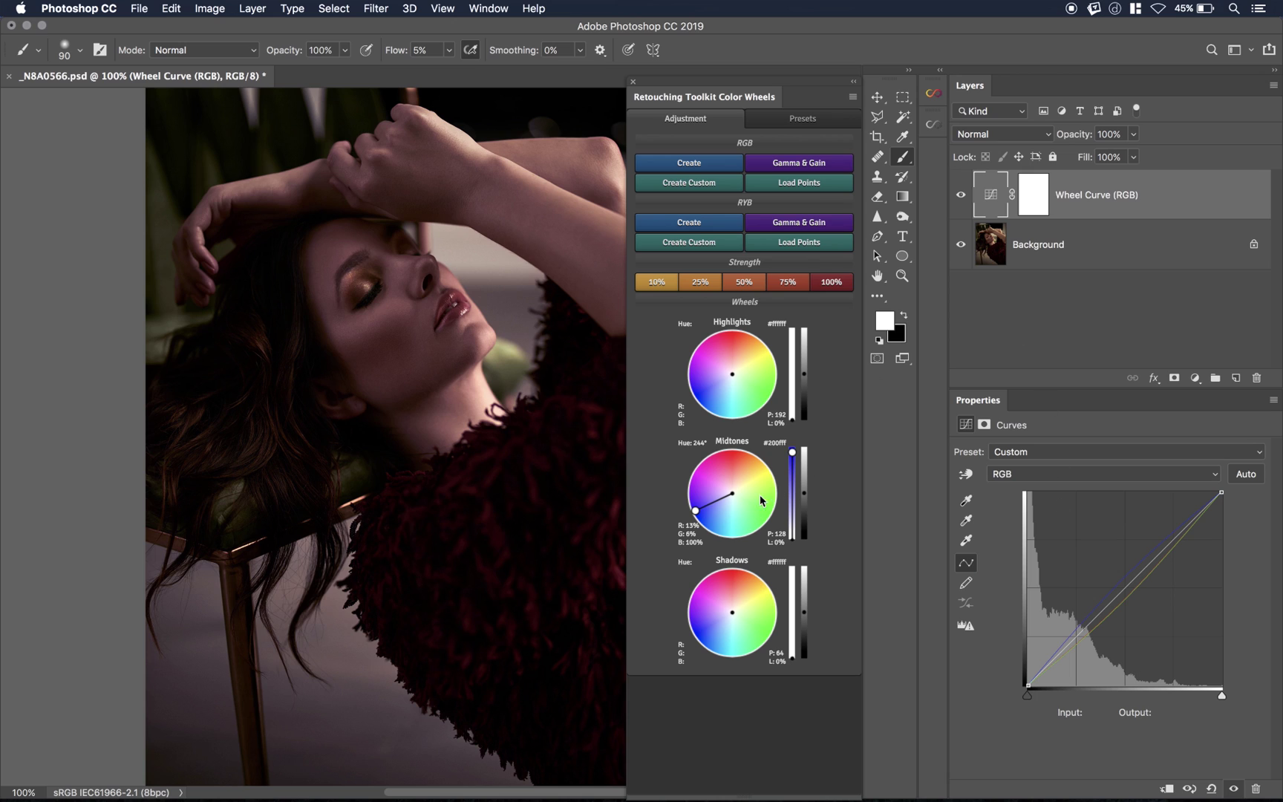
- Invert the wheel curve's layer mask to black and enlarge the brush to 125
click(1045, 197)
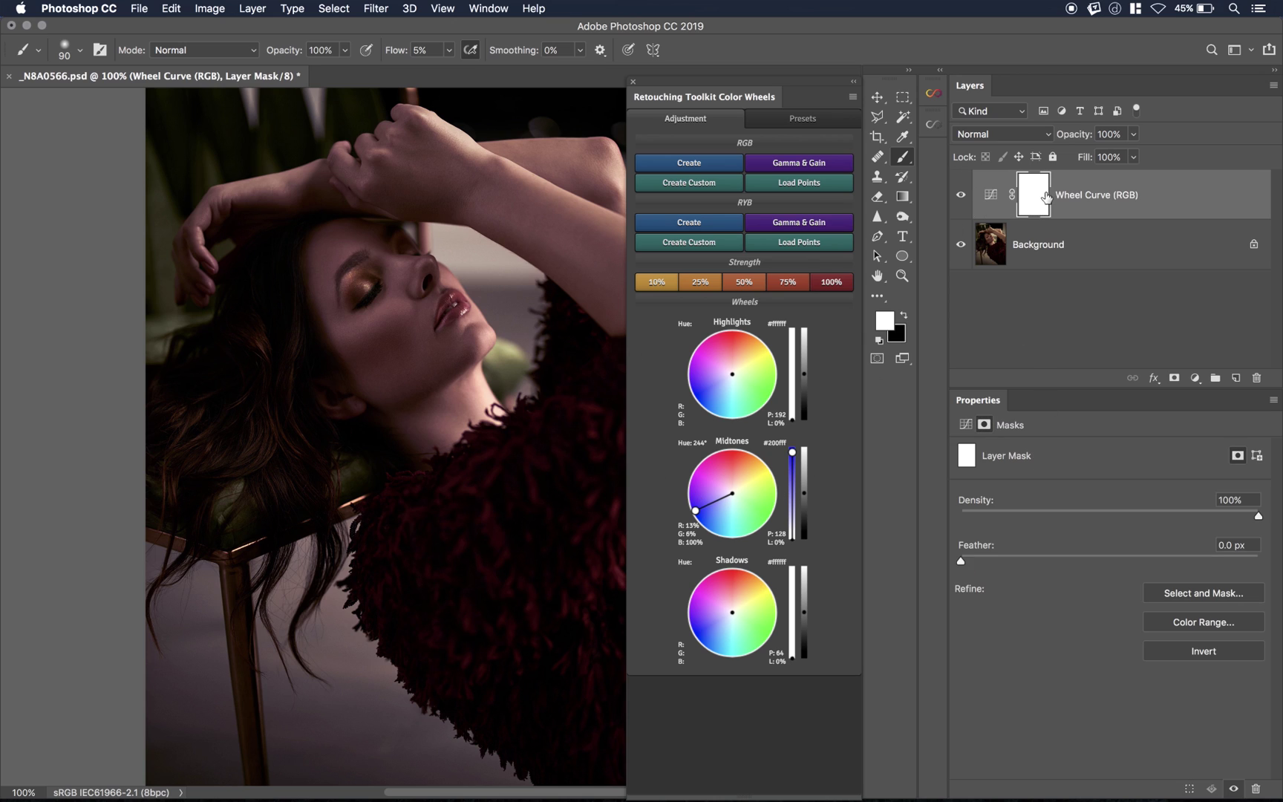
key(super+i)
key(bracketright)
key(bracketright)
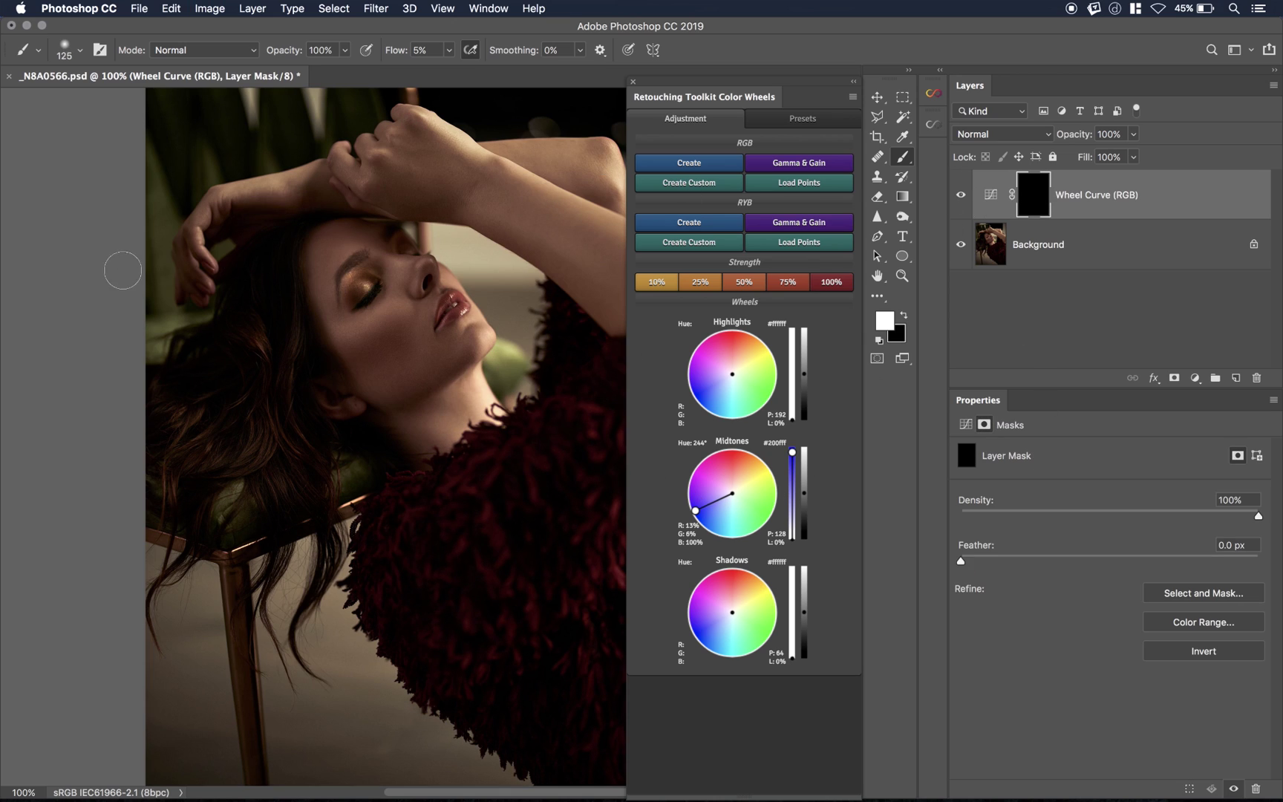
- Paint white on the wheel curve's mask over the background areas beside the hair and neck, using a size 200 brush at 100% flow, and compare before and after
key(bracketright)
key(bracketright)
key(bracketright)
drag(391, 54, 460, 54)
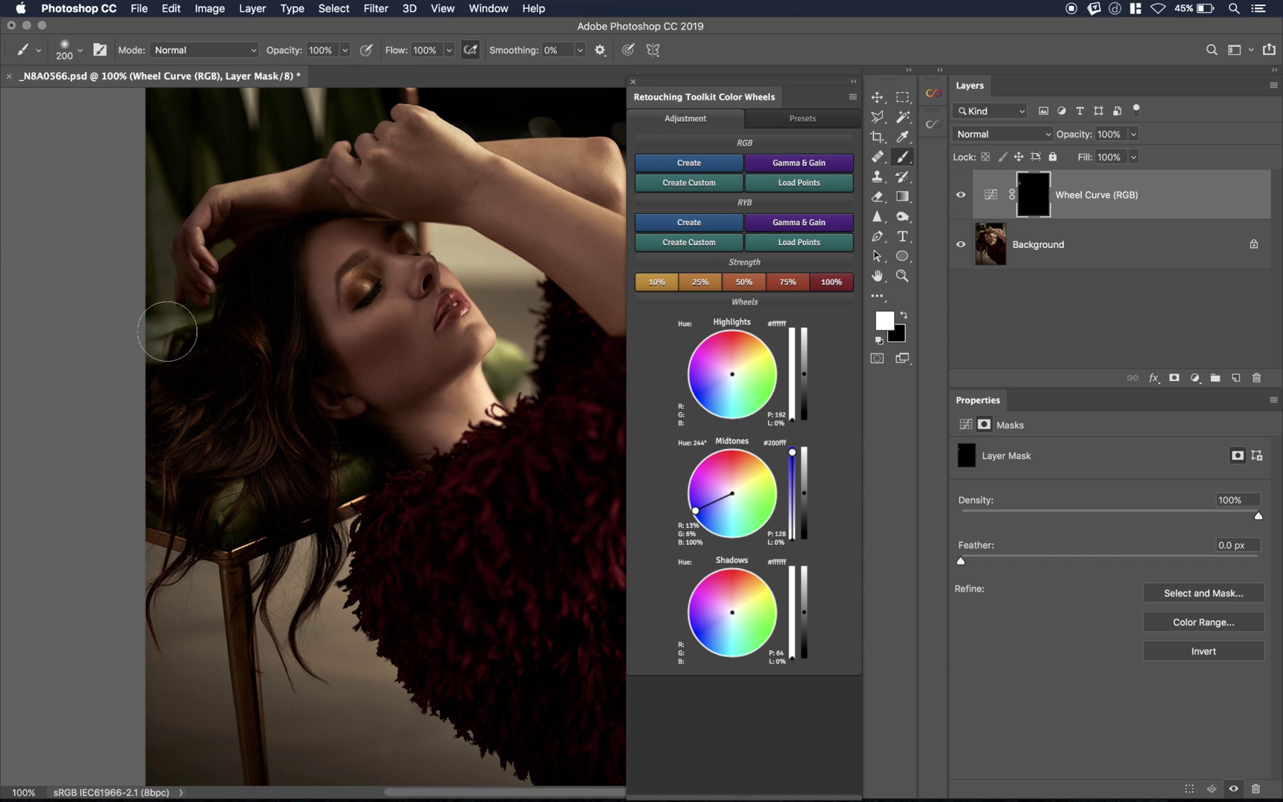
drag(479, 371, 509, 366)
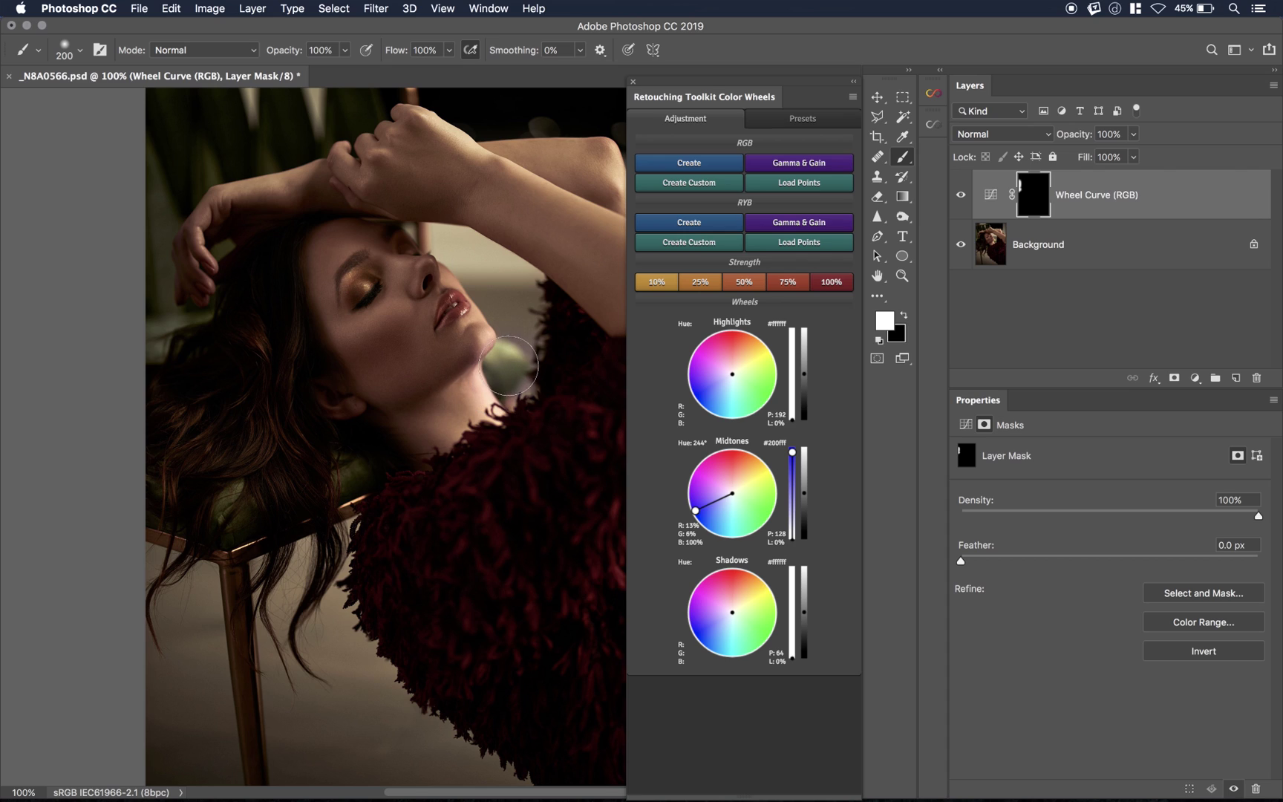
click(961, 195)
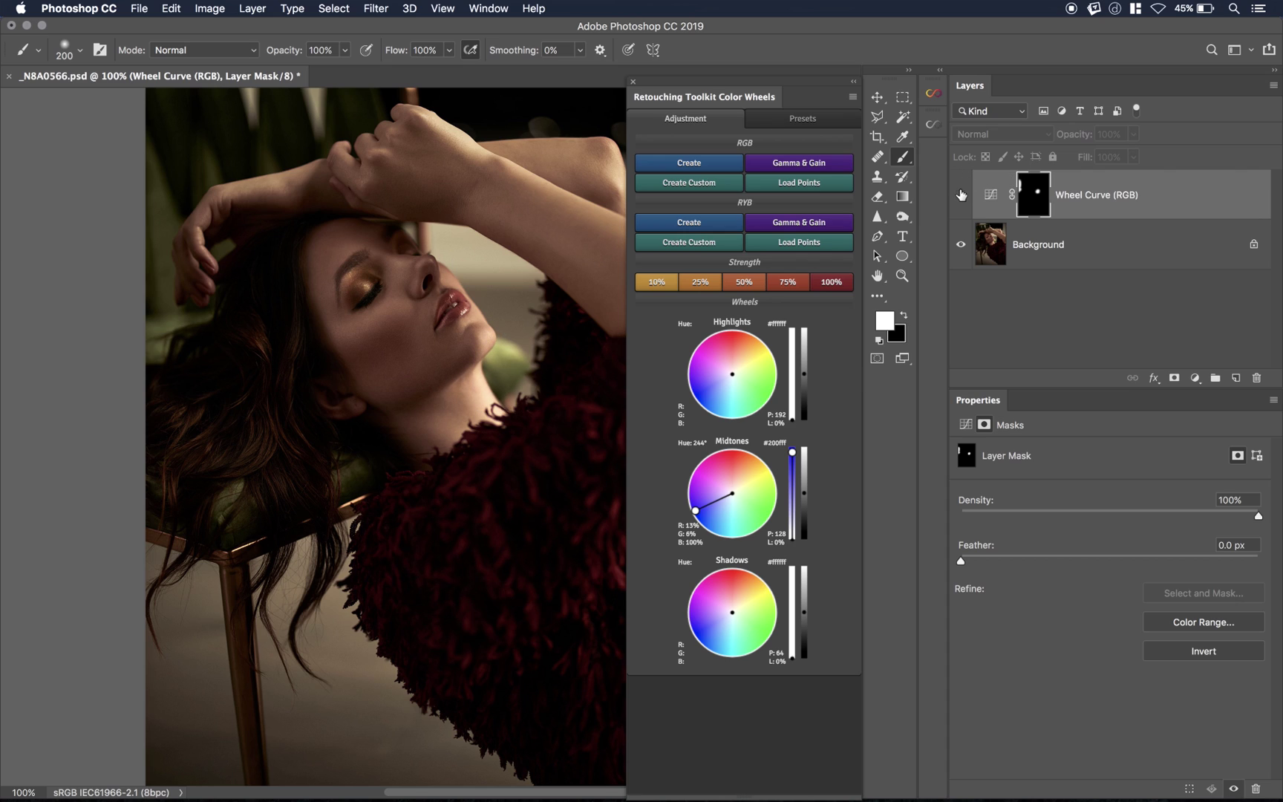
click(960, 194)
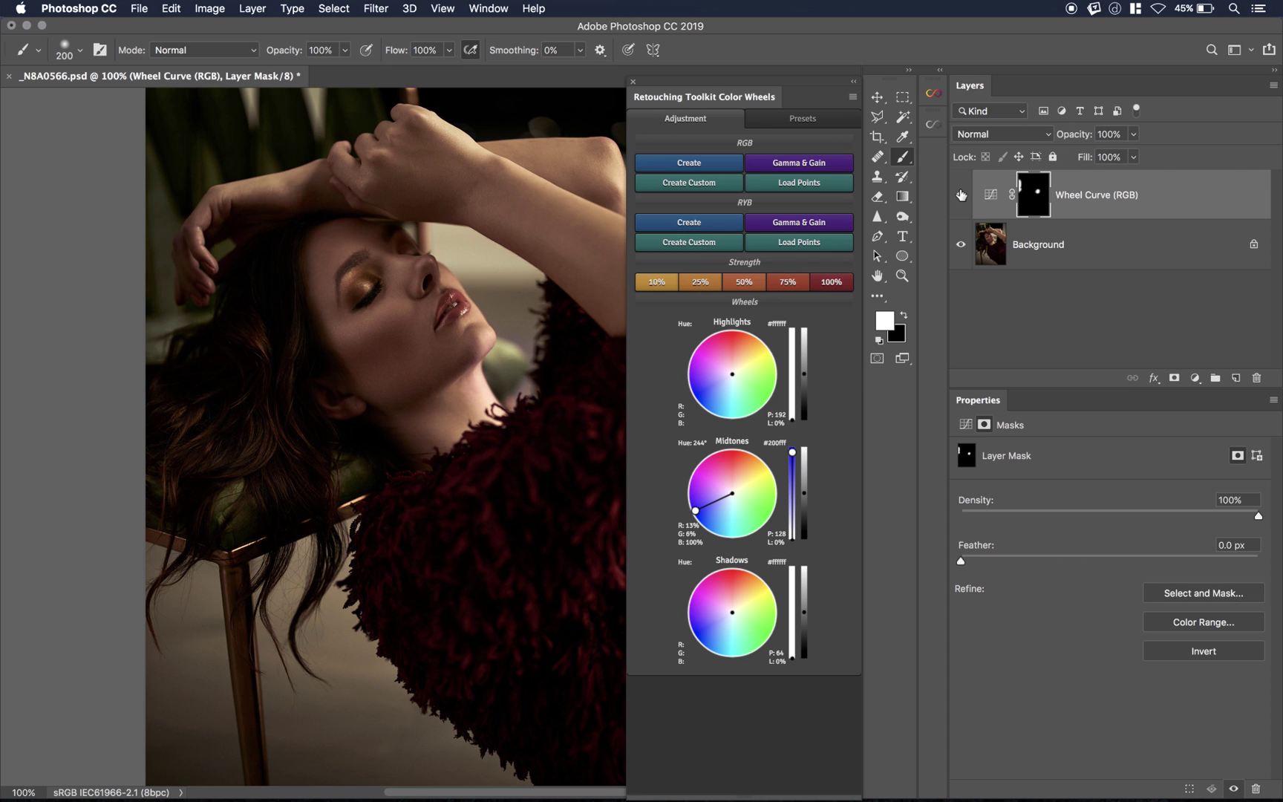
- Try the masked blue wheel curve at 100%, 75% and 50% strength and delete the layer
click(837, 282)
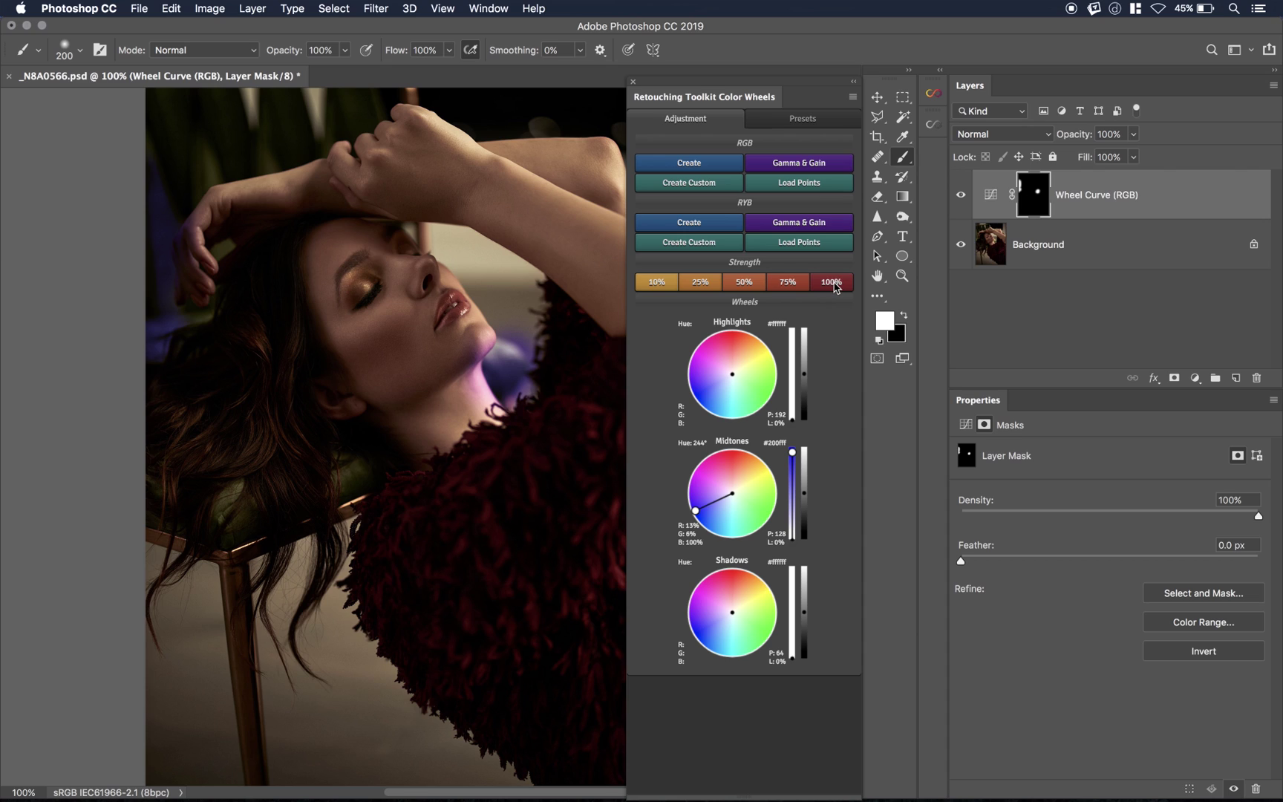
click(783, 290)
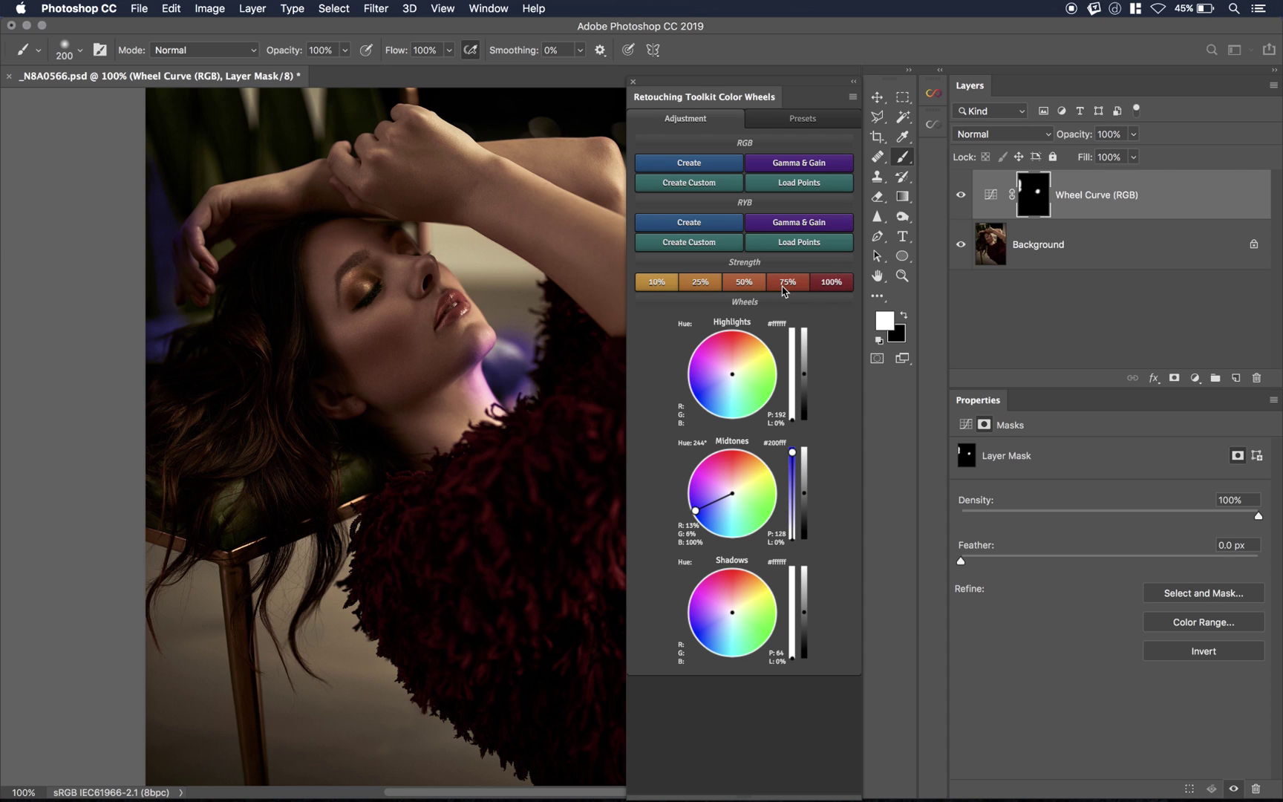
click(744, 288)
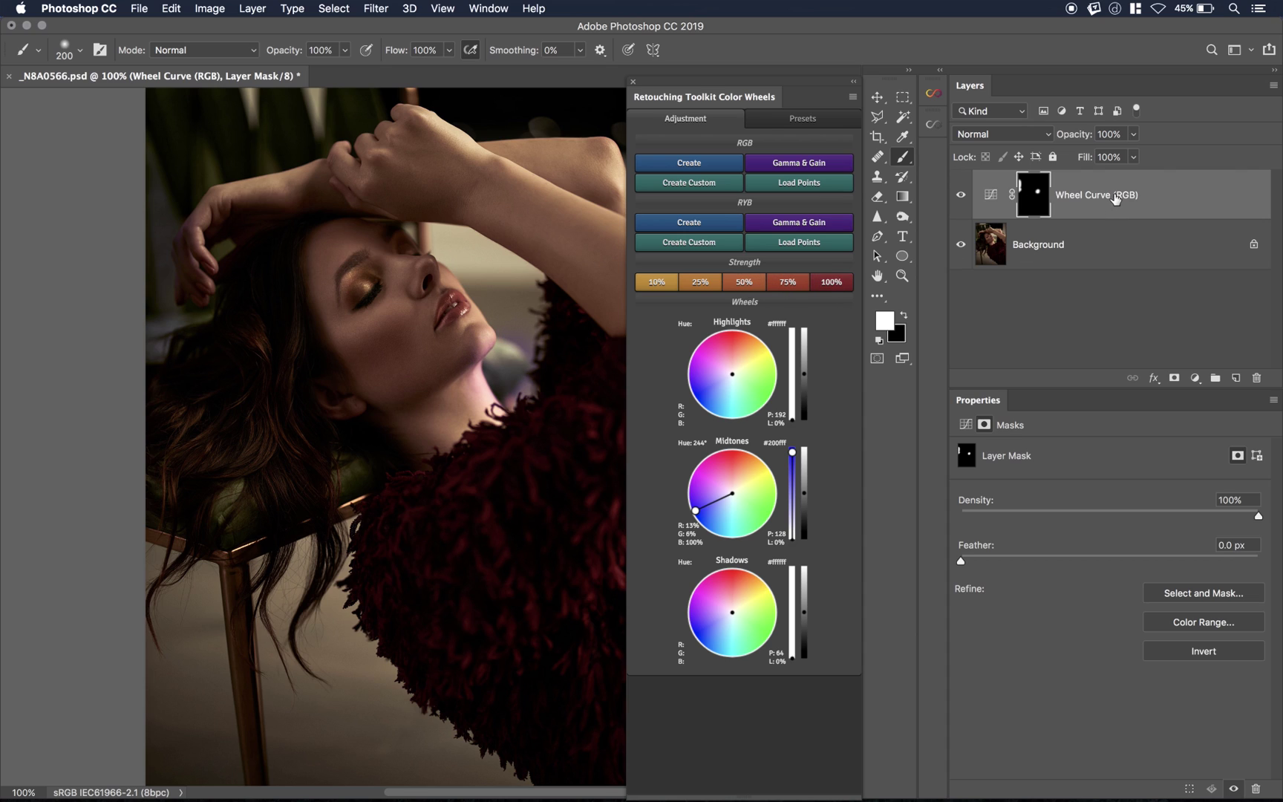
key(BackSpace)
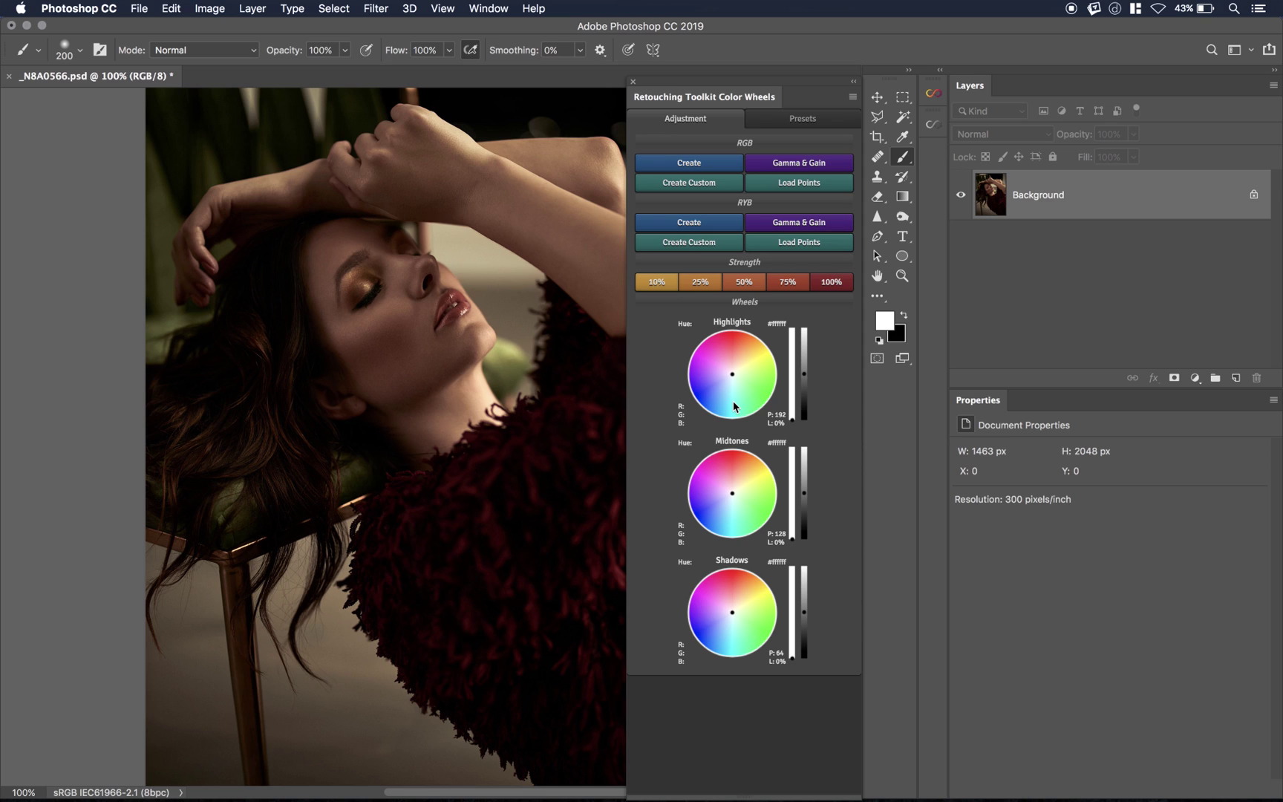
- Switch to Retouching Toolkit Configurator, add a Color Wheels Placeholder below Band Pass in panel #1's Retouch tab, and return to Photoshop
key(super+Tab)
key(super+Tab)
key(super+Tab)
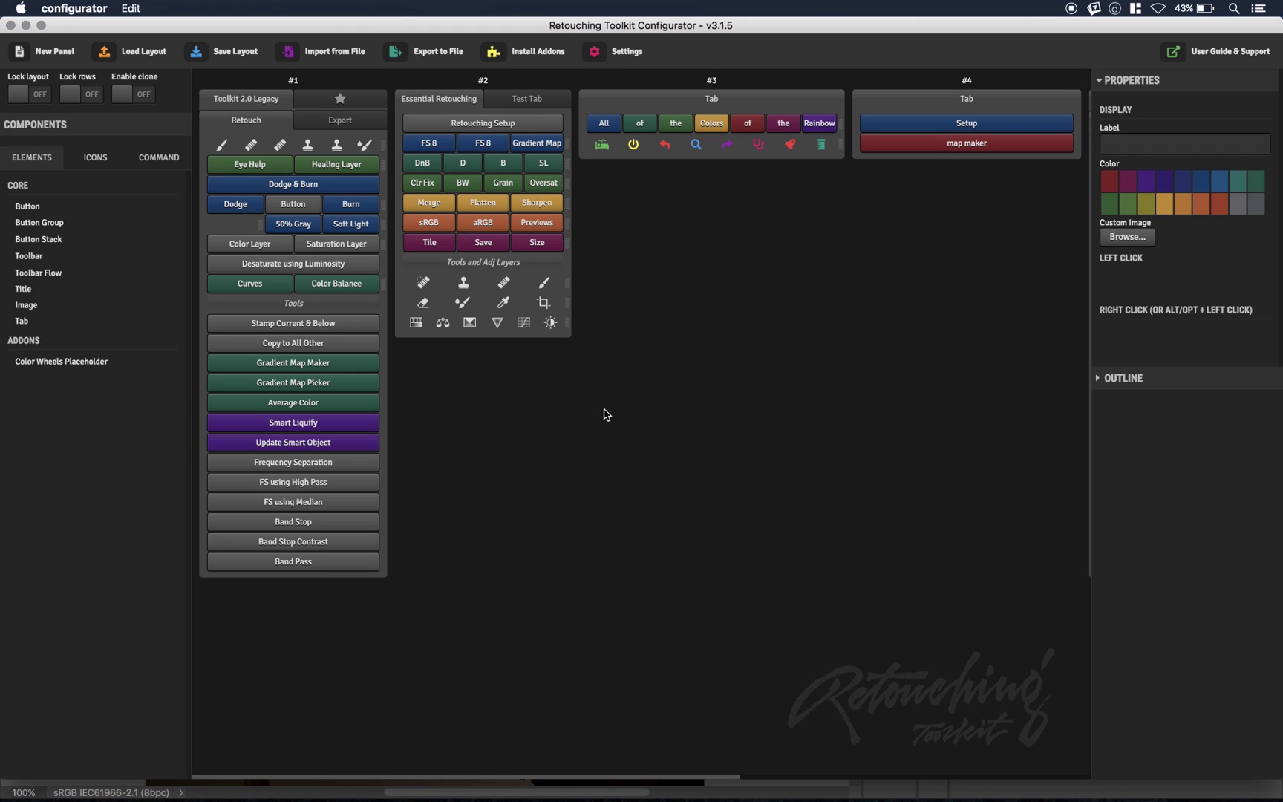
drag(52, 364, 88, 379)
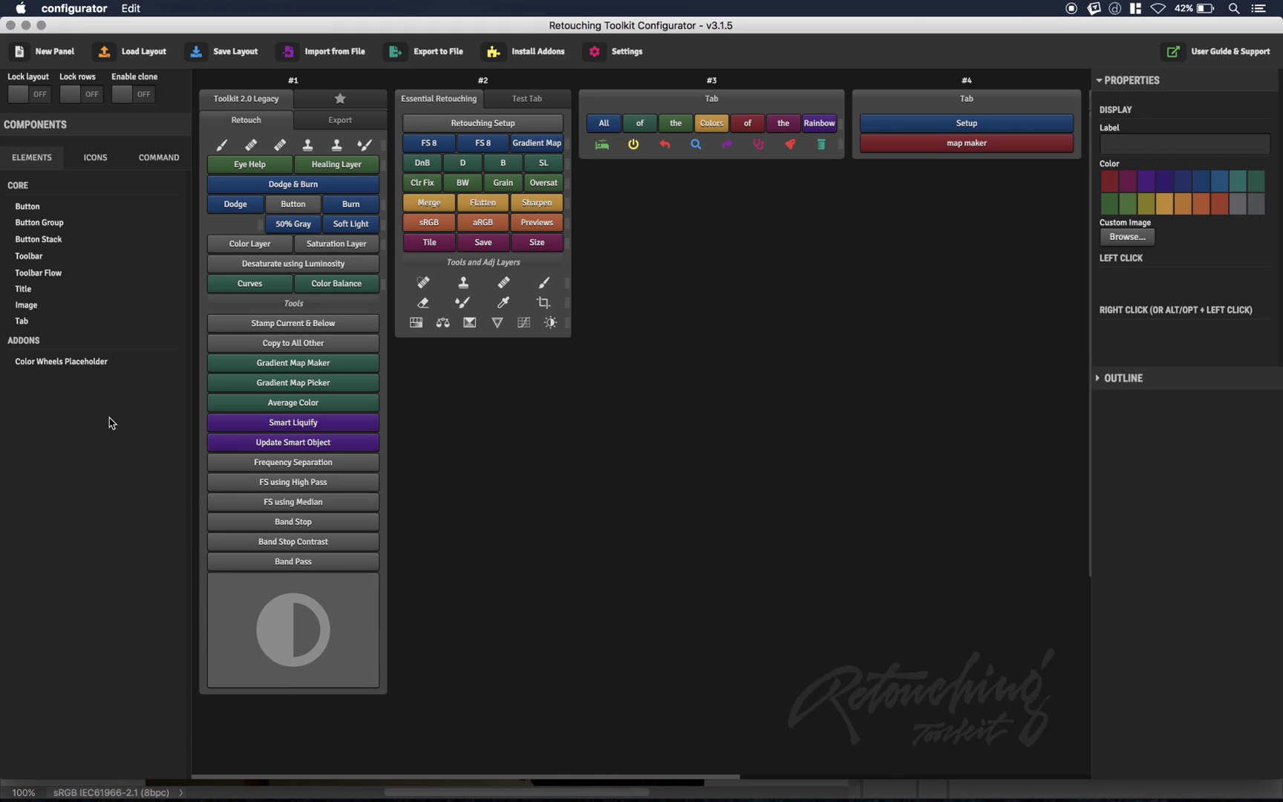
key(super+Tab)
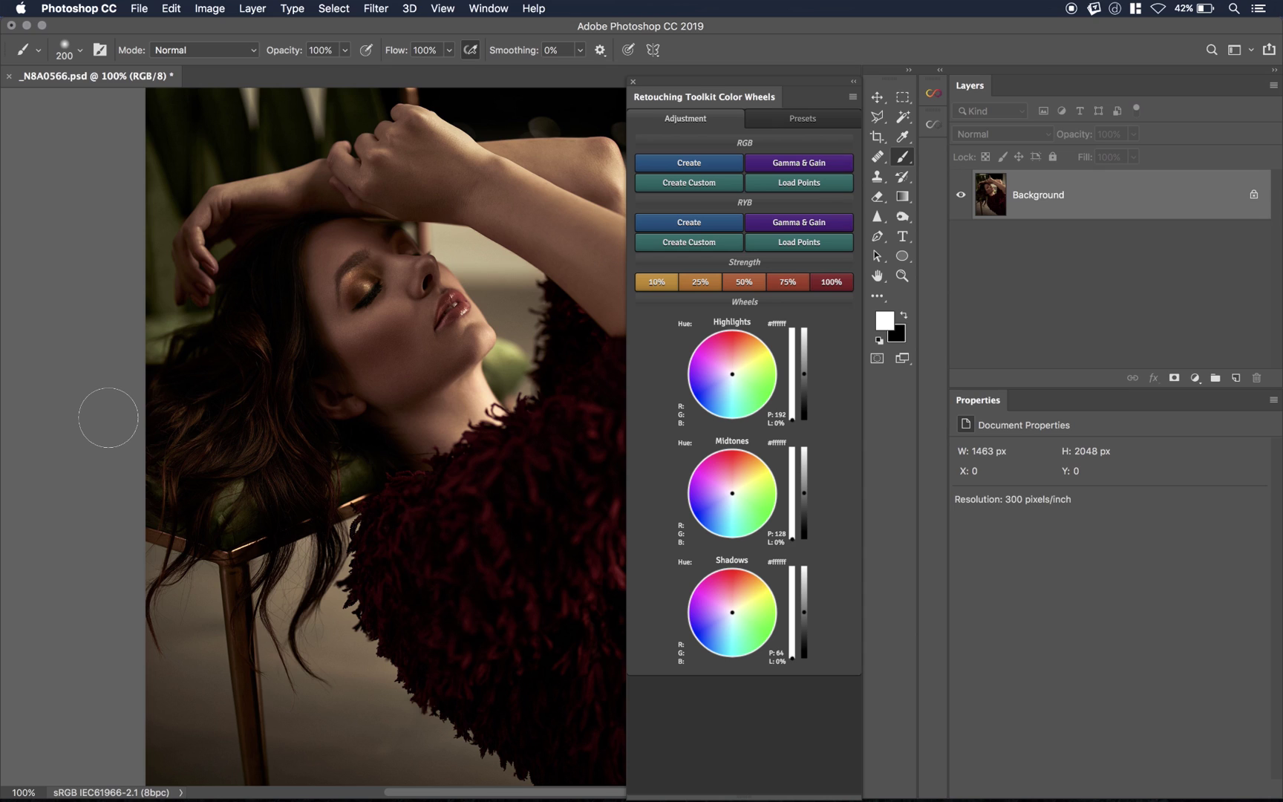
click(930, 97)
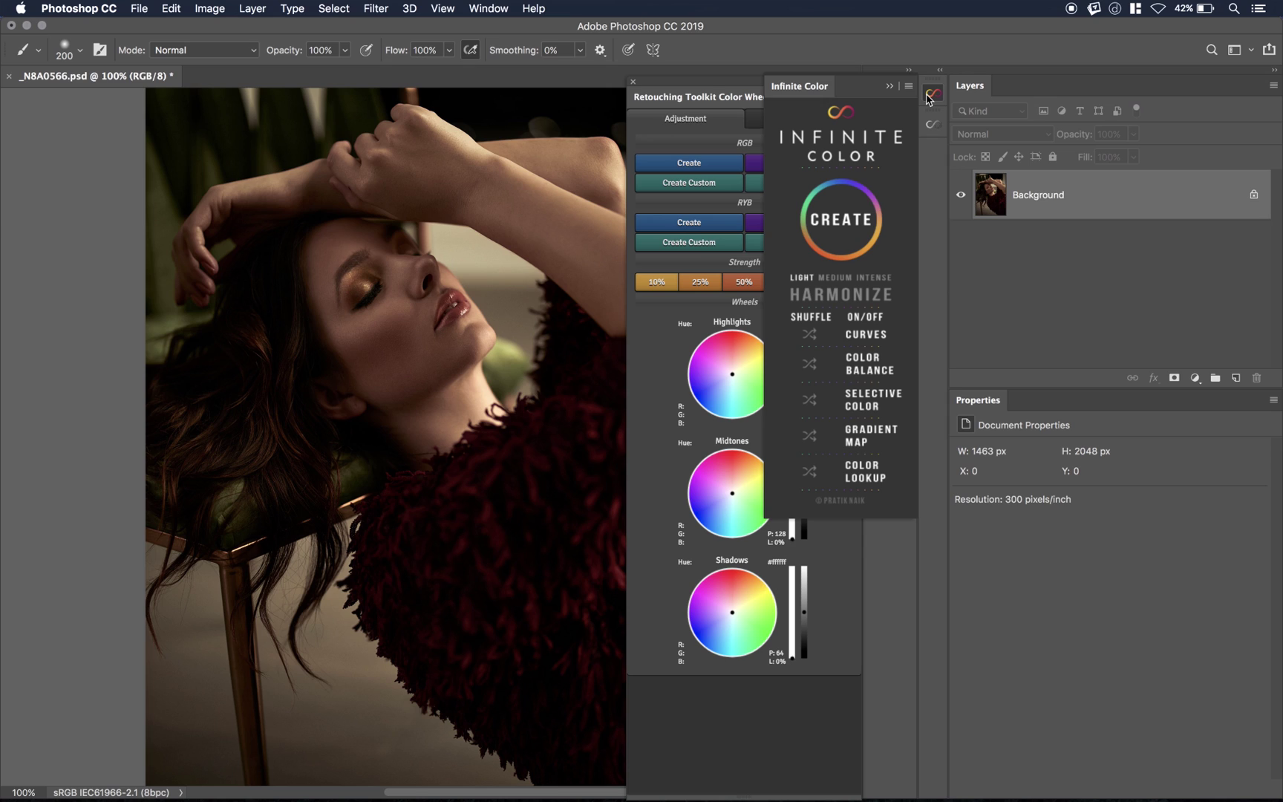
click(927, 97)
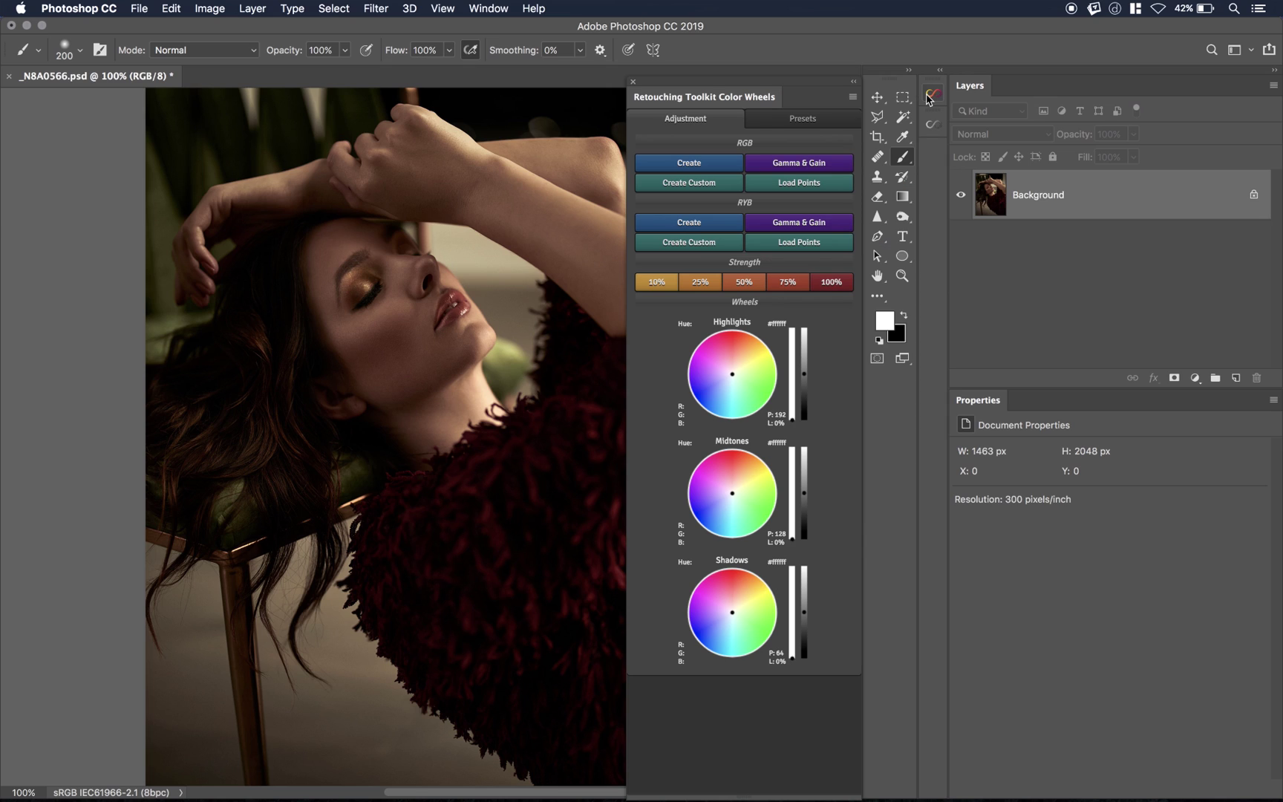